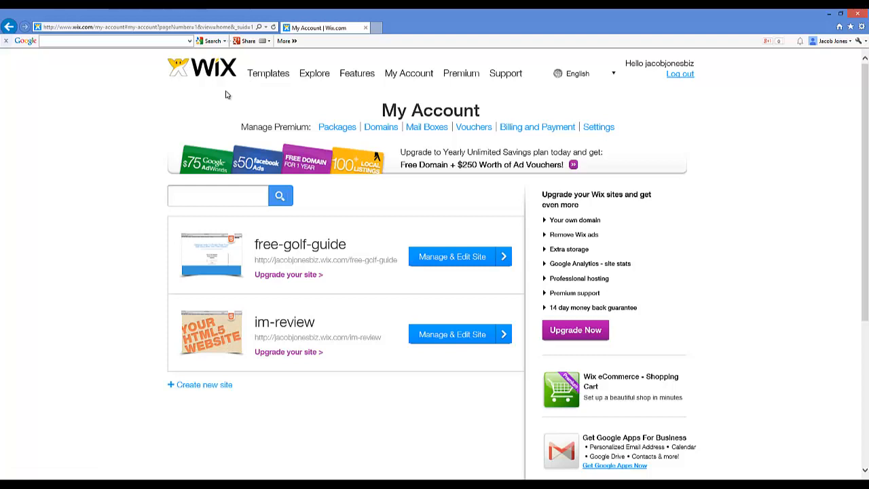
Start creating a new site from the account's list of sites
{"action": "left_click", "coordinate": [216, 63]}
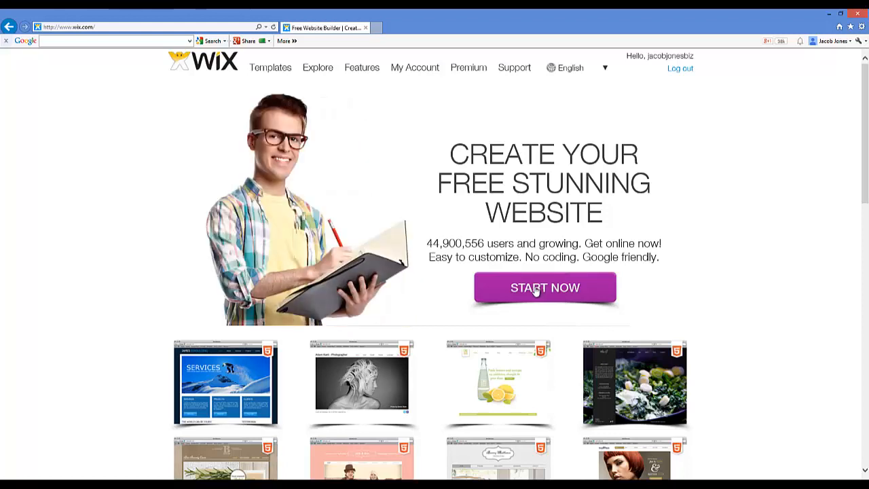
{"action": "left_click", "coordinate": [407, 72]}
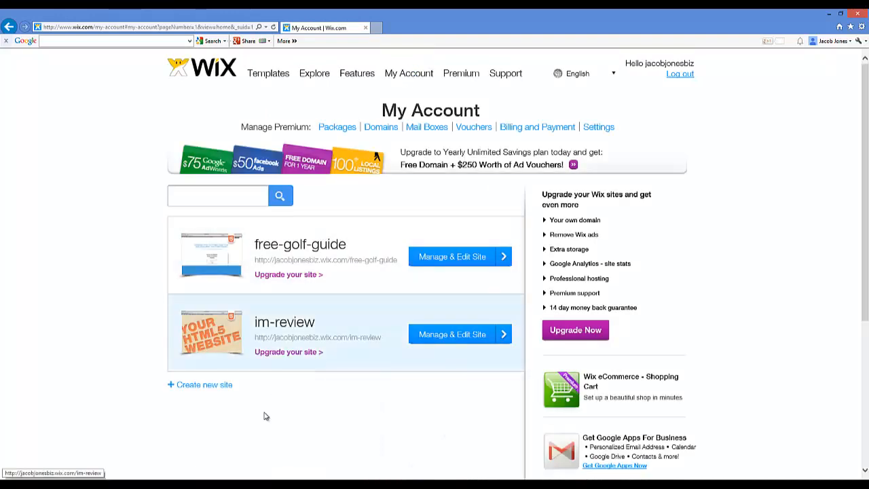
{"action": "left_click", "coordinate": [202, 385]}
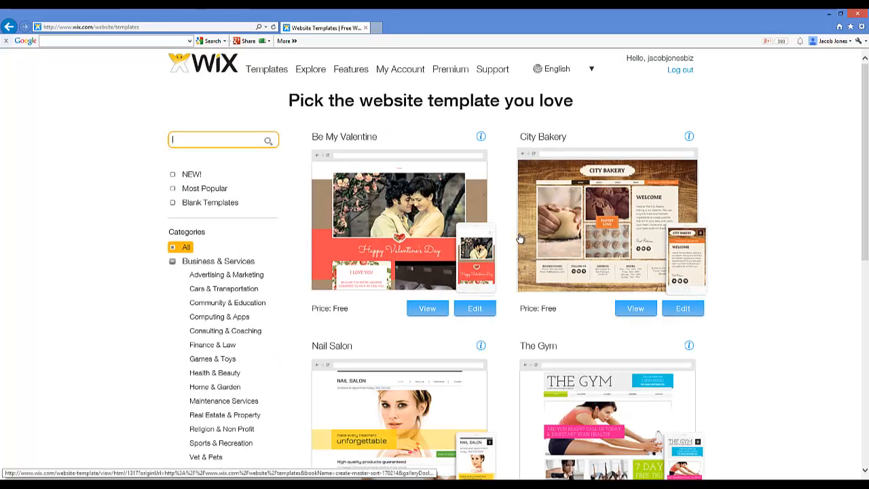
Filter the website templates to the Sports & Recreation category under Business & Services
{"action": "scroll", "coordinate": [508, 227], "scroll_direction": "down", "scroll_amount": 3}
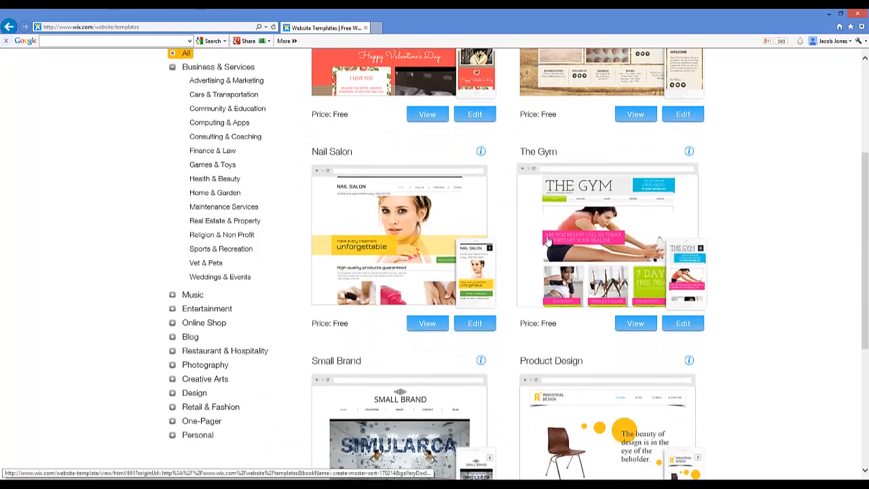
{"action": "scroll", "coordinate": [763, 227], "scroll_direction": "down", "scroll_amount": 3}
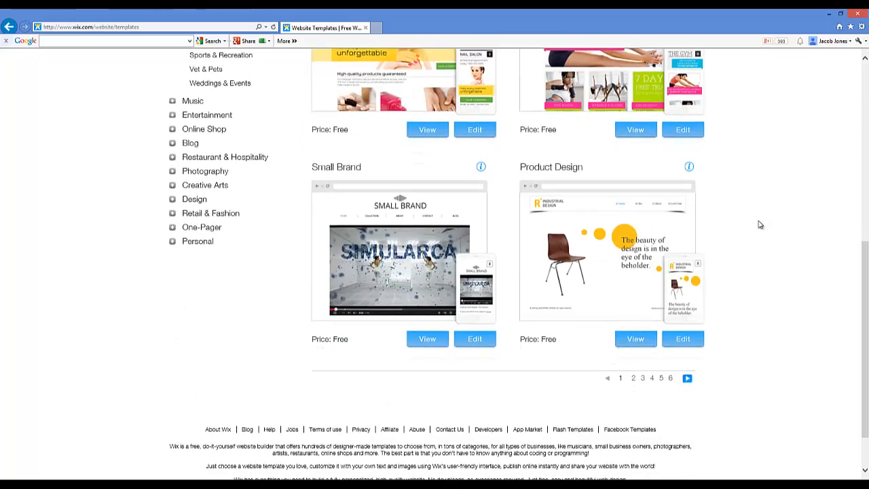
{"action": "scroll", "coordinate": [760, 222], "scroll_direction": "up", "scroll_amount": 4}
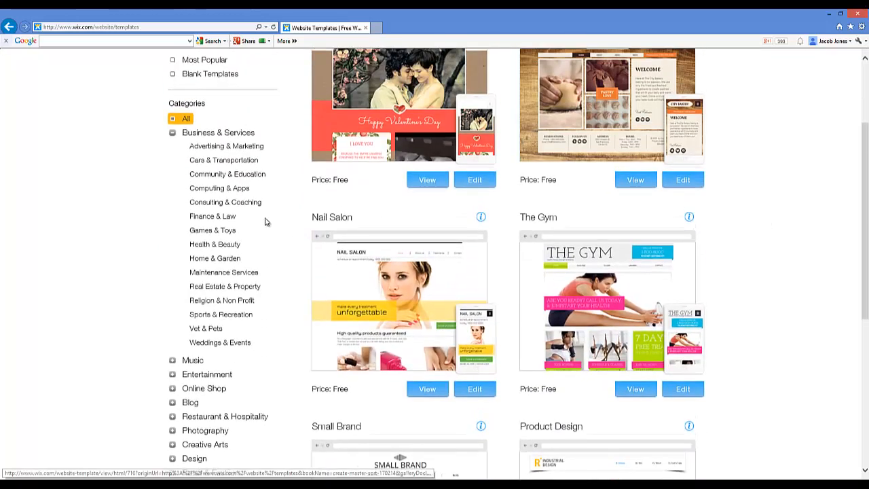
{"action": "left_click", "coordinate": [173, 133]}
{"action": "left_click", "coordinate": [174, 134]}
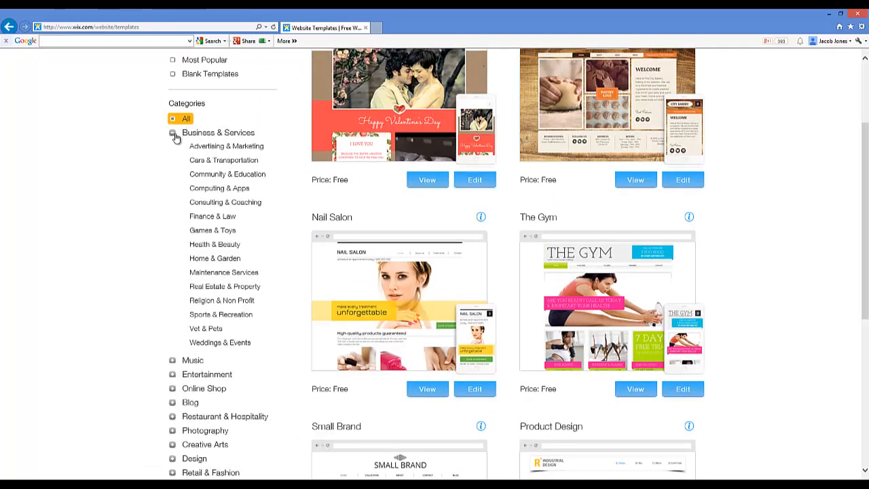
{"action": "left_click", "coordinate": [173, 134]}
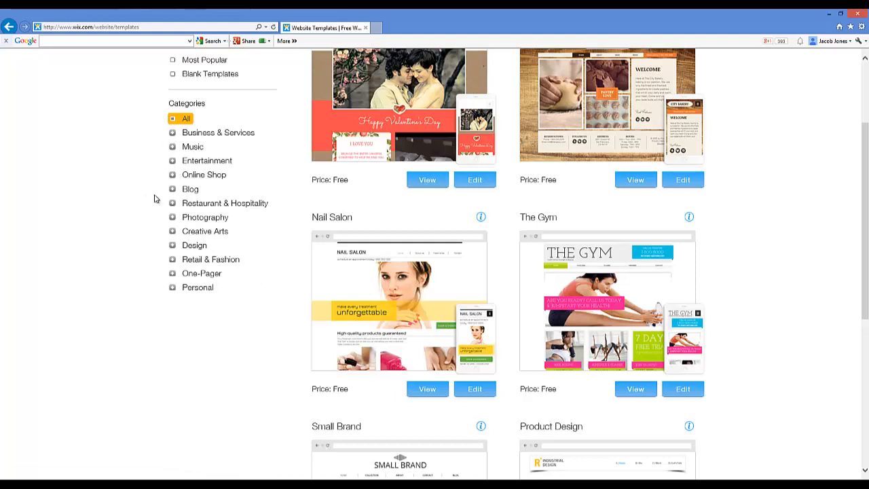
{"action": "left_click", "coordinate": [174, 134]}
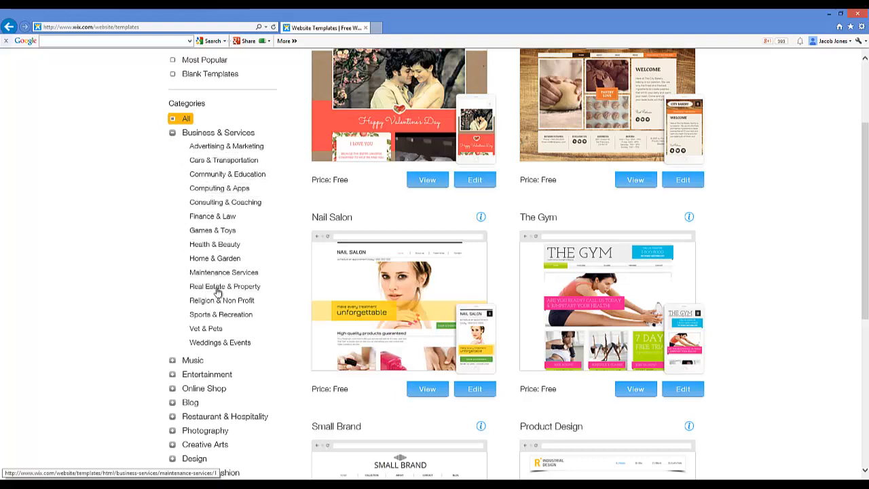
{"action": "left_click", "coordinate": [216, 317]}
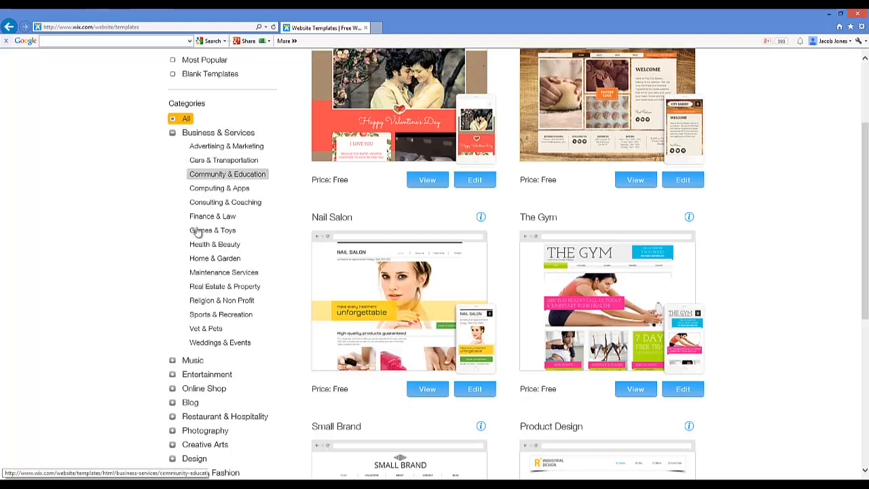
{"action": "left_click", "coordinate": [211, 316]}
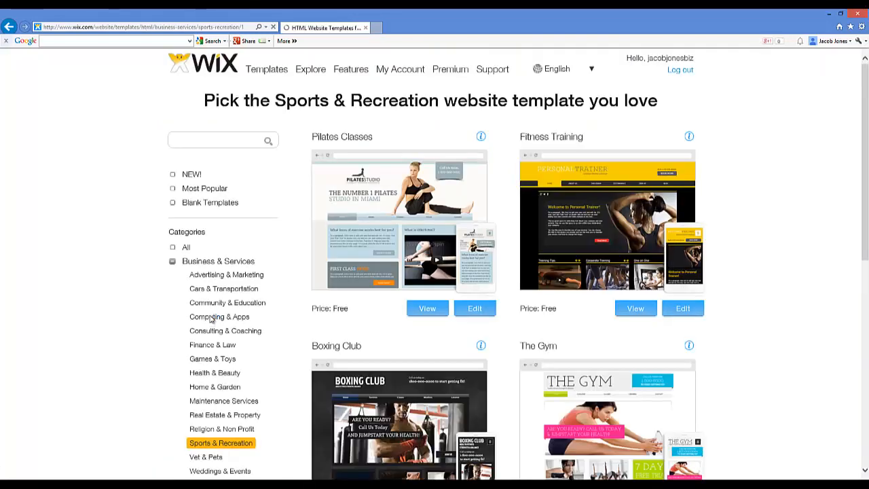
Browse the first page of Sports & Recreation templates and go on to page 2
{"action": "scroll", "coordinate": [407, 331], "scroll_direction": "down", "scroll_amount": 3}
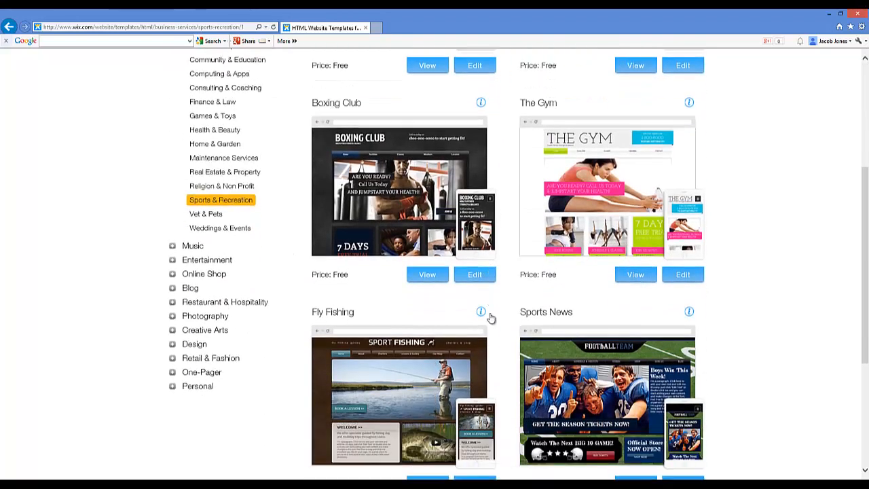
{"action": "scroll", "coordinate": [490, 317], "scroll_direction": "down", "scroll_amount": 2}
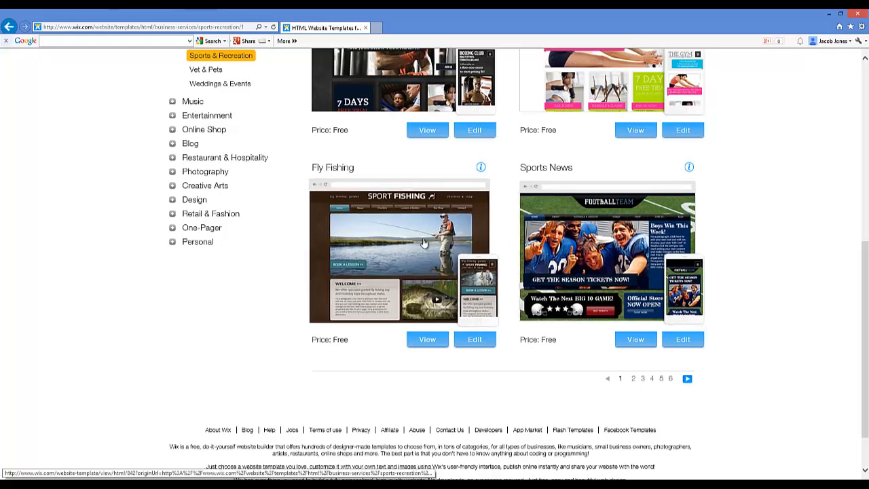
{"action": "scroll", "coordinate": [424, 244], "scroll_direction": "up", "scroll_amount": 4}
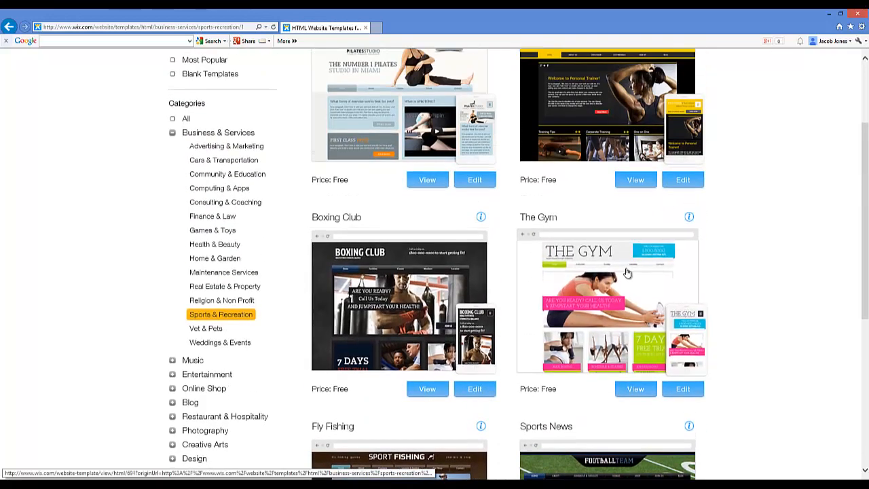
{"action": "scroll", "coordinate": [634, 280], "scroll_direction": "up", "scroll_amount": 2}
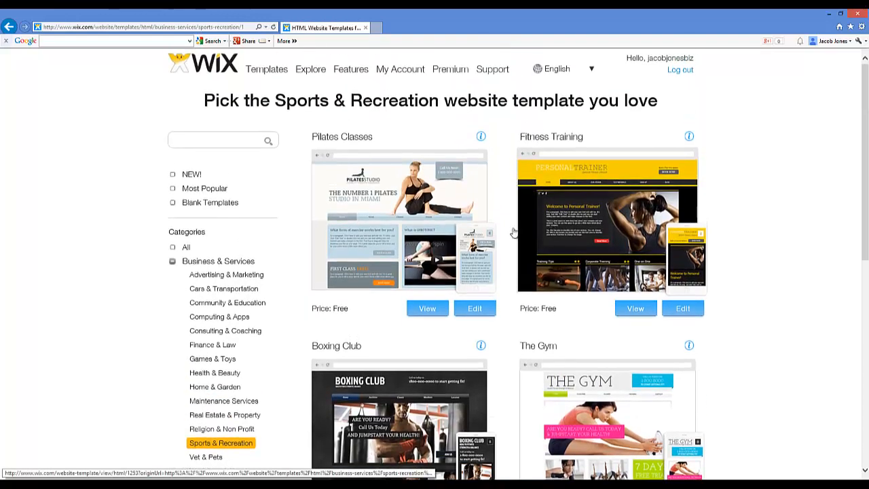
{"action": "scroll", "coordinate": [468, 242], "scroll_direction": "down", "scroll_amount": 1}
{"action": "scroll", "coordinate": [469, 242], "scroll_direction": "down", "scroll_amount": 4}
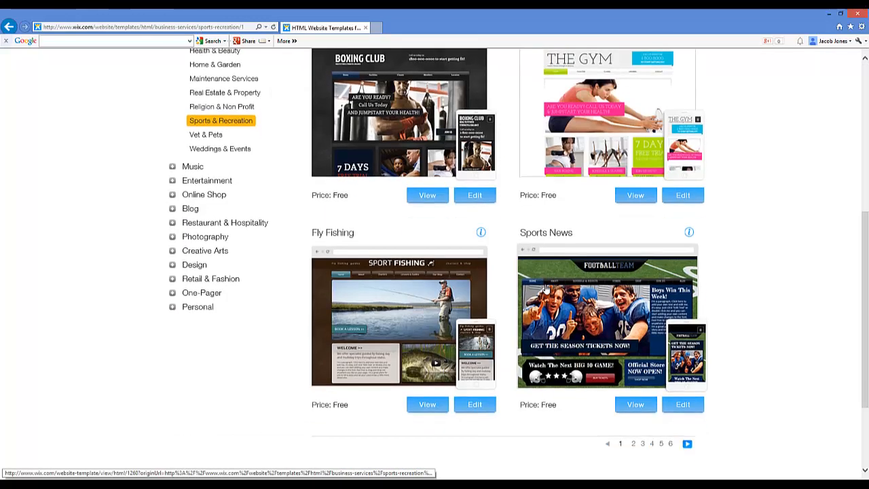
{"action": "left_click", "coordinate": [633, 443]}
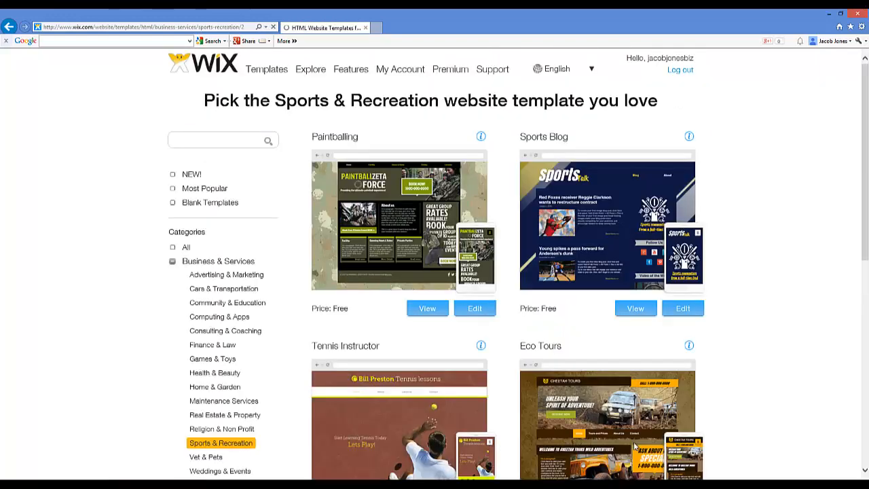
Find the Golf Course template on this page of results and open its preview
{"action": "scroll", "coordinate": [699, 264], "scroll_direction": "down", "scroll_amount": 4}
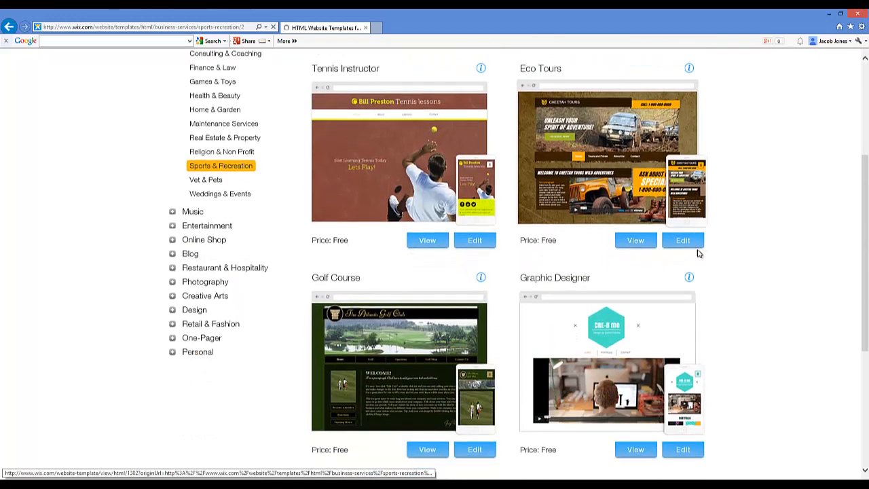
{"action": "scroll", "coordinate": [699, 253], "scroll_direction": "down", "scroll_amount": 1}
{"action": "scroll", "coordinate": [700, 254], "scroll_direction": "down", "scroll_amount": 2}
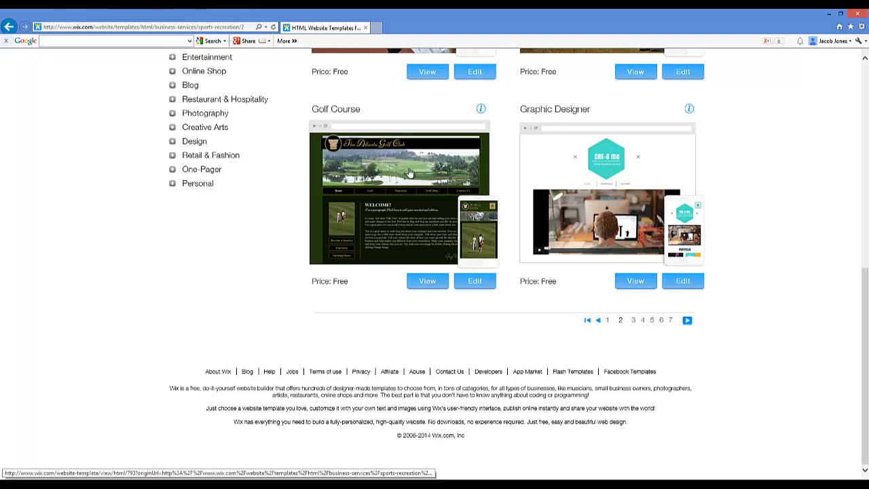
{"action": "left_click", "coordinate": [427, 282]}
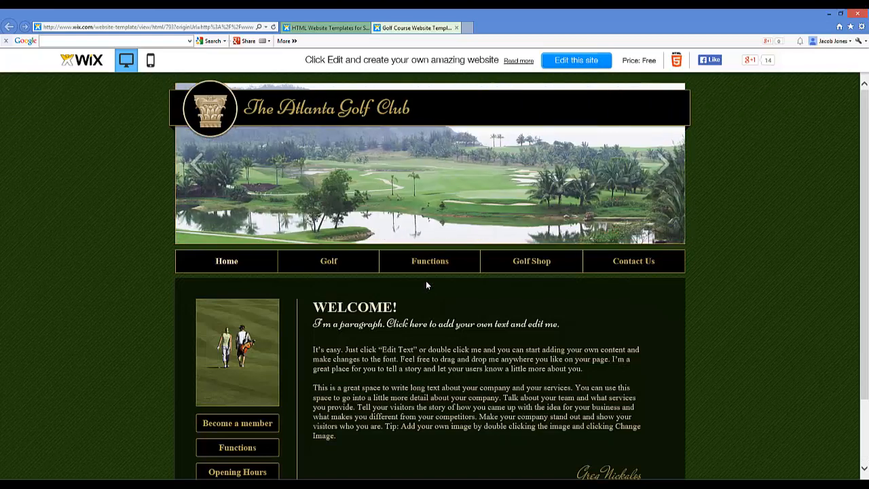
Look over the Golf Course template's home page and open the template for editing
{"action": "scroll", "coordinate": [565, 319], "scroll_direction": "down", "scroll_amount": 1}
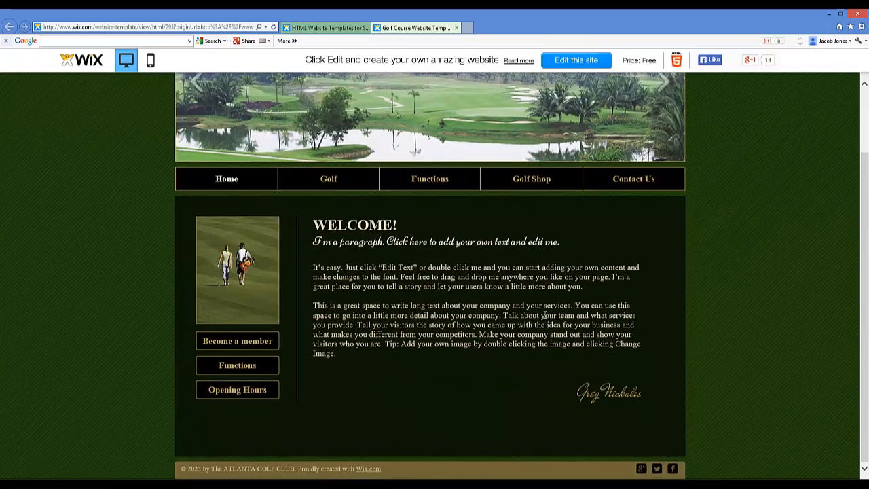
{"action": "scroll", "coordinate": [542, 301], "scroll_direction": "up", "scroll_amount": 1}
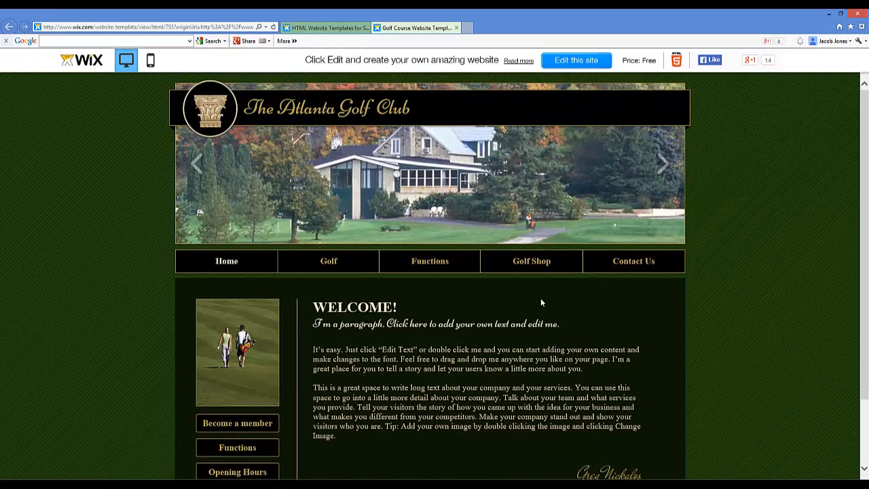
{"action": "scroll", "coordinate": [540, 298], "scroll_direction": "down", "scroll_amount": 1}
{"action": "scroll", "coordinate": [406, 247], "scroll_direction": "up", "scroll_amount": 1}
{"action": "left_click", "coordinate": [572, 61]}
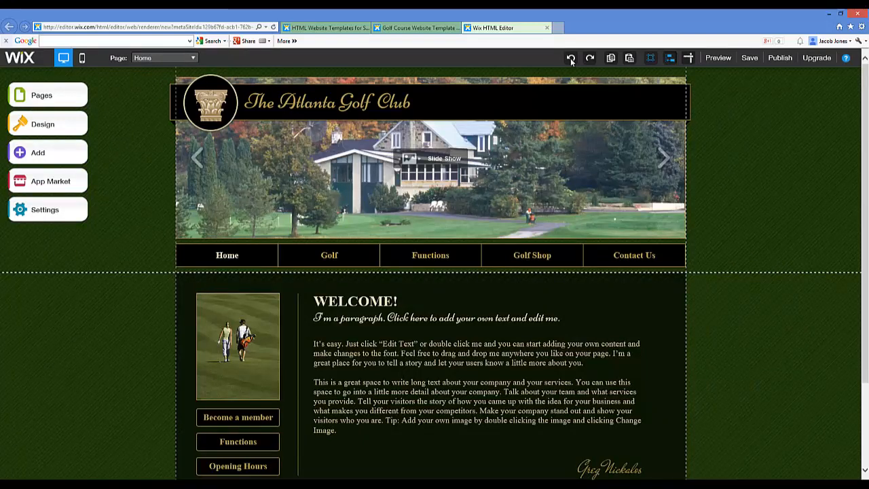
{"action": "scroll", "coordinate": [444, 236], "scroll_direction": "down", "scroll_amount": 3}
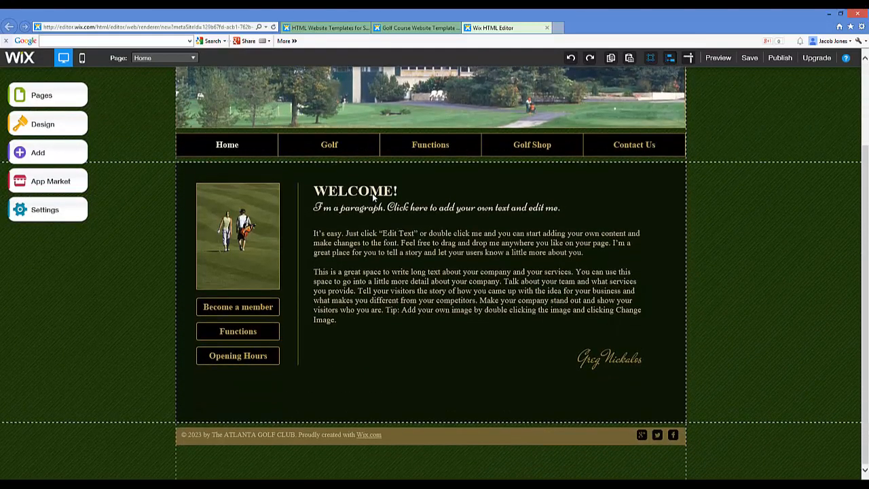
{"action": "left_click", "coordinate": [372, 191]}
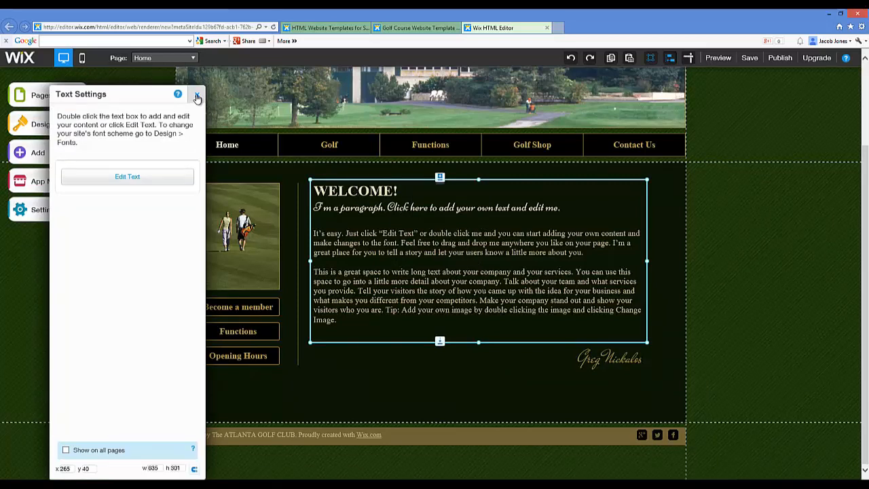
{"action": "left_click", "coordinate": [197, 96]}
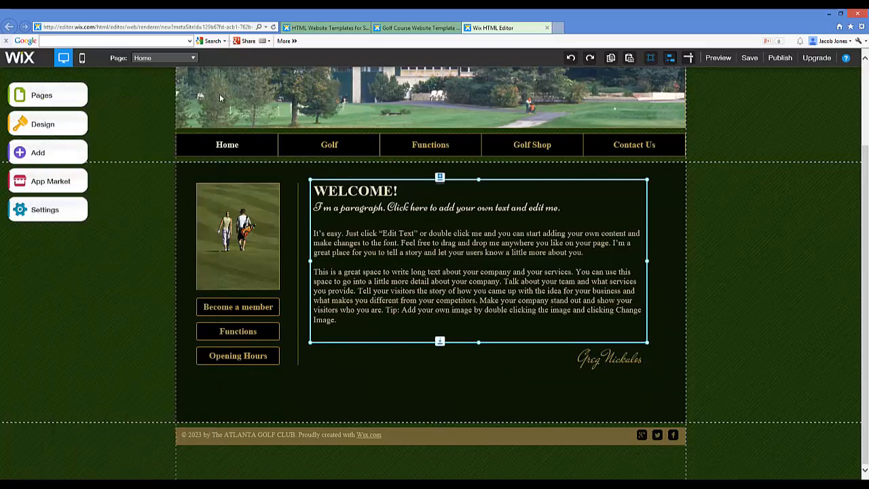
{"action": "left_click", "coordinate": [192, 59]}
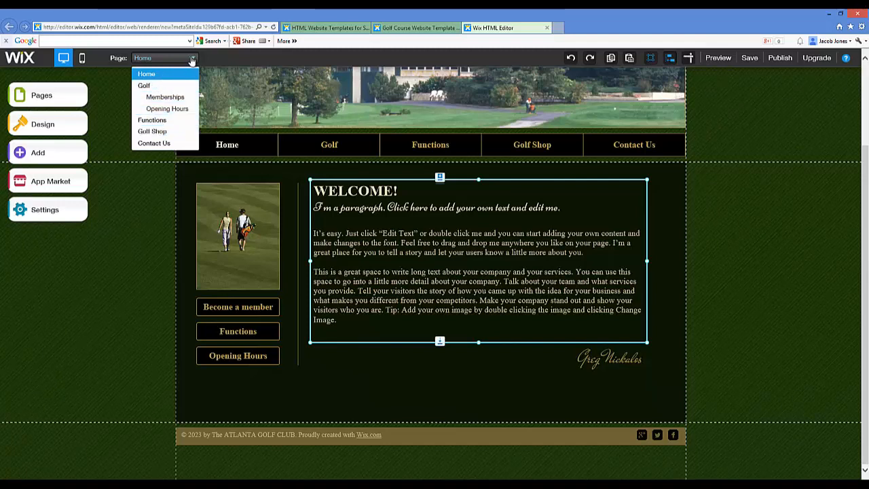
{"action": "left_click", "coordinate": [192, 59]}
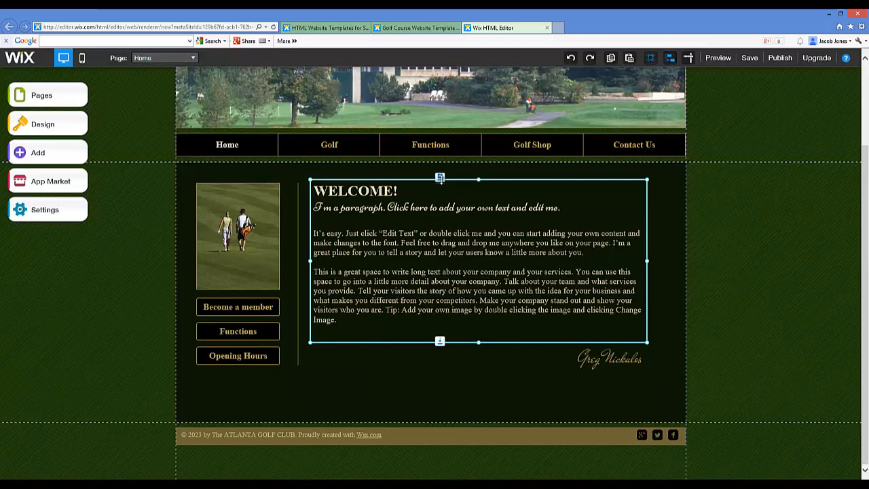
Replace the "WELCOME!" heading on the Home page with "Learn How To Finally Improve Your Golf Game!"
{"action": "left_click", "coordinate": [339, 191]}
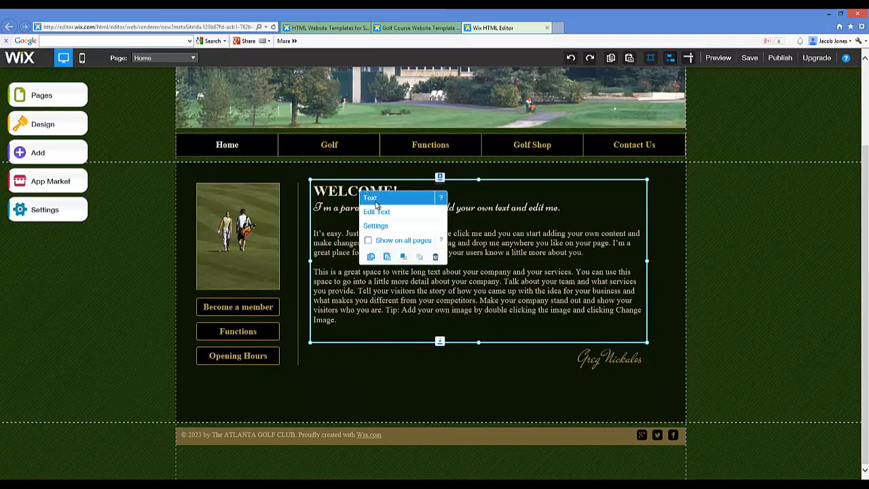
{"action": "left_click", "coordinate": [375, 213]}
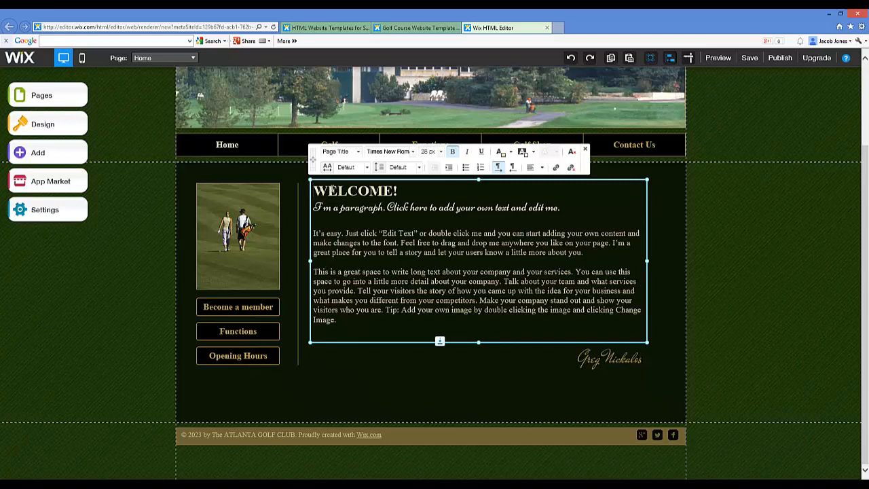
{"action": "left_click_drag", "start_coordinate": [314, 191], "coordinate": [410, 196]}
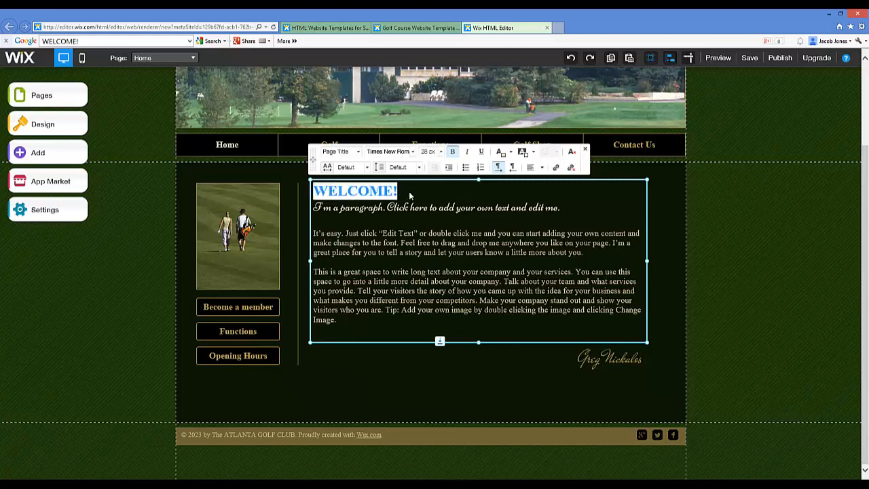
{"action": "type", "text": "E"}
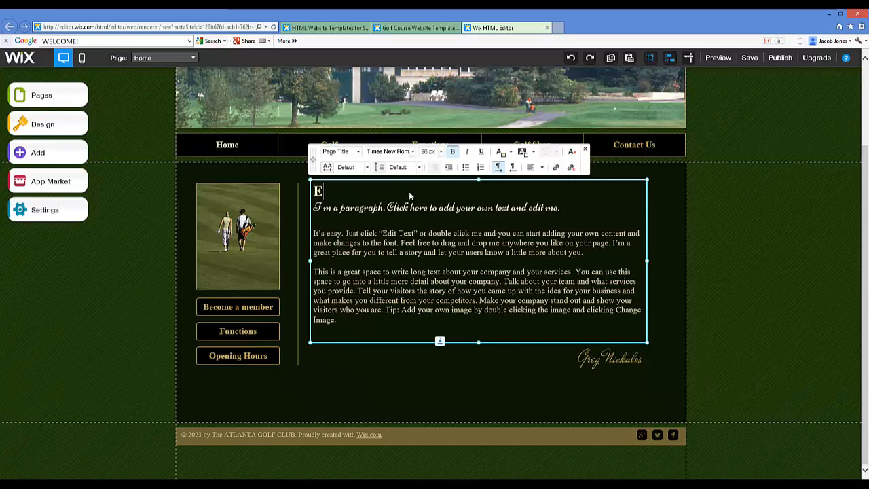
{"action": "key", "text": "BackSpace"}
{"action": "type", "text": "W"}
{"action": "key", "text": "BackSpace"}
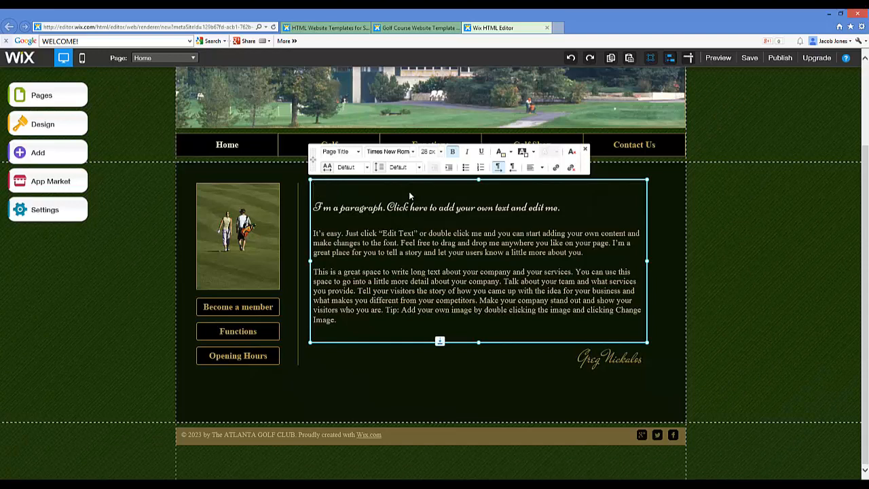
{"action": "type", "text": "Learn How To "}
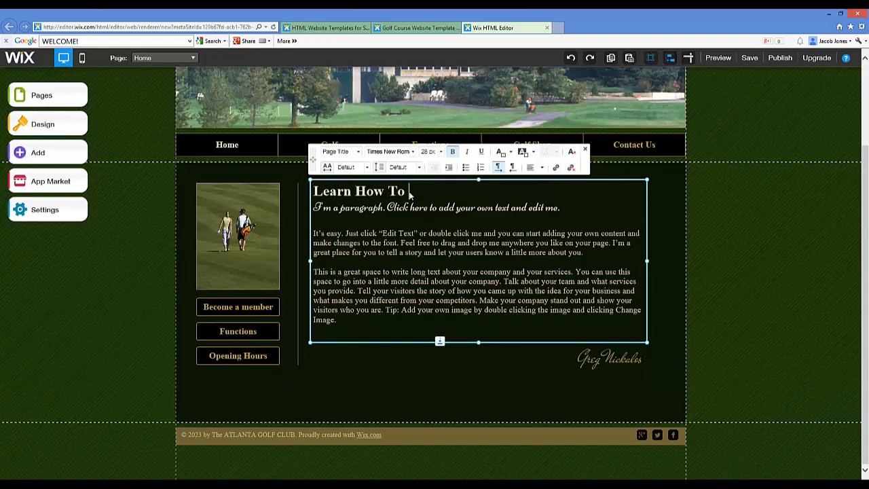
{"action": "type", "text": "Finally Improve Your Golf Game!"}
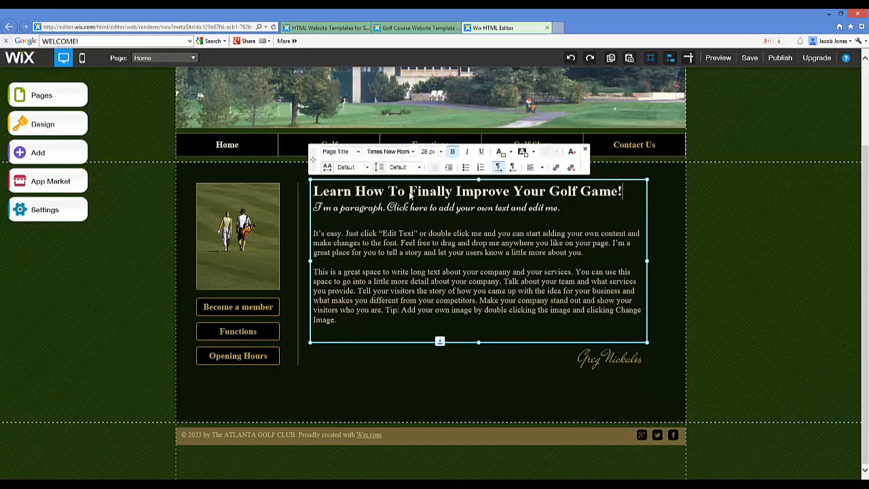
Delete the script subtitle and replace the next paragraph with "You have arrived at the right website at the right time to finally improve your golf game."
{"action": "left_click_drag", "start_coordinate": [315, 207], "coordinate": [542, 217]}
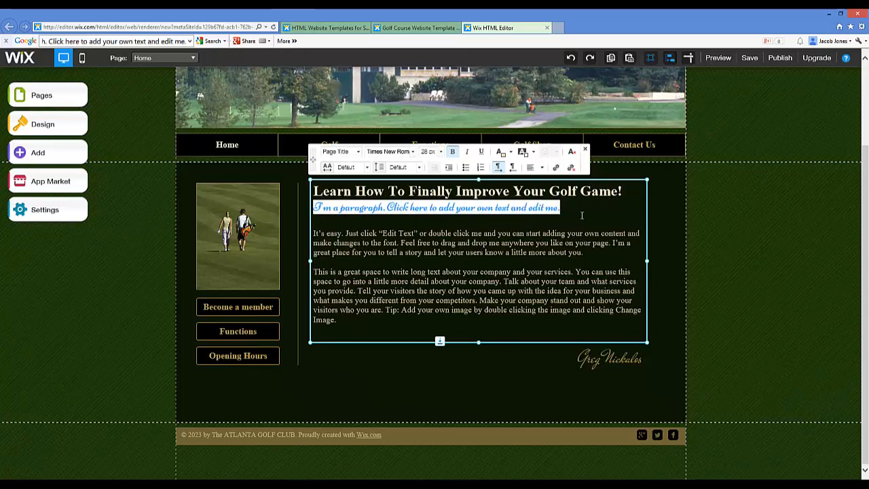
{"action": "key", "text": "BackSpace"}
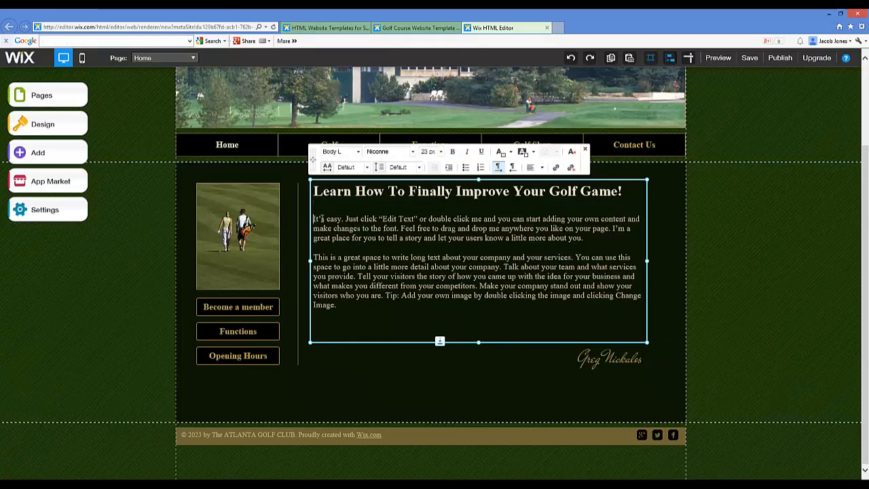
{"action": "left_click_drag", "start_coordinate": [314, 219], "coordinate": [592, 238]}
{"action": "type", "text": "You "}
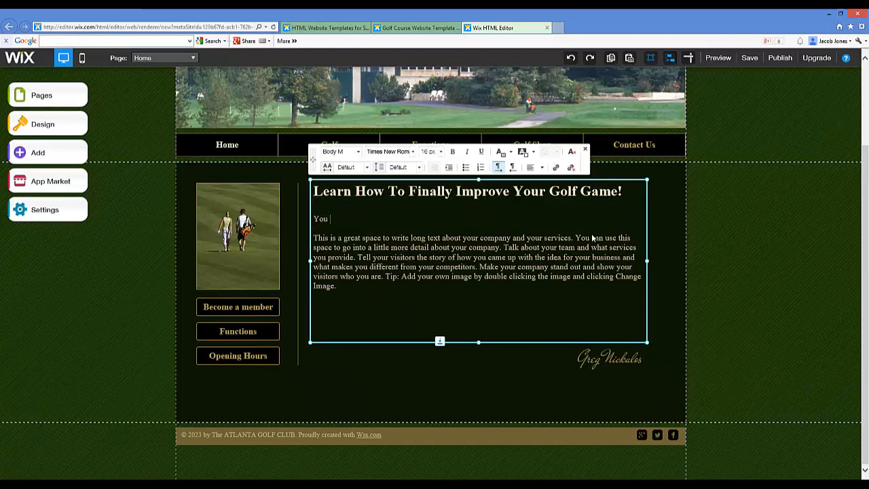
{"action": "type", "text": "have arrived at the"}
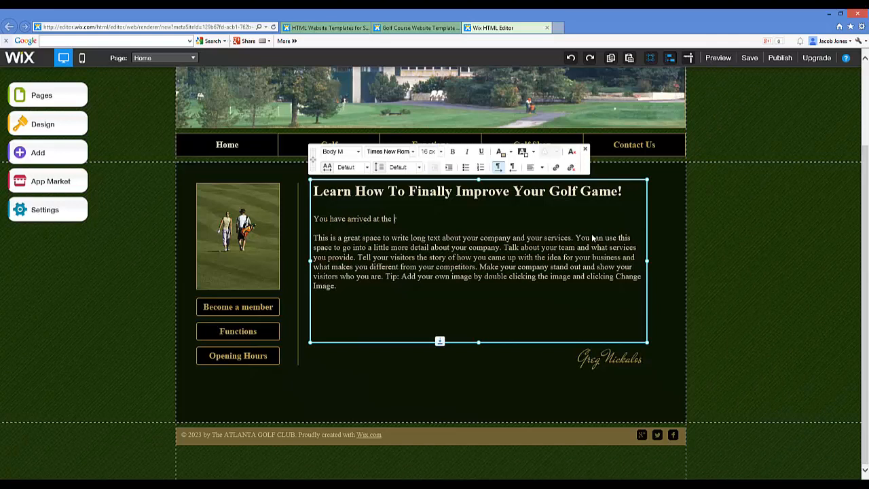
{"action": "key", "text": "BackSpace"}
{"action": "key", "text": "BackSpace"}
{"action": "type", "text": "website"}
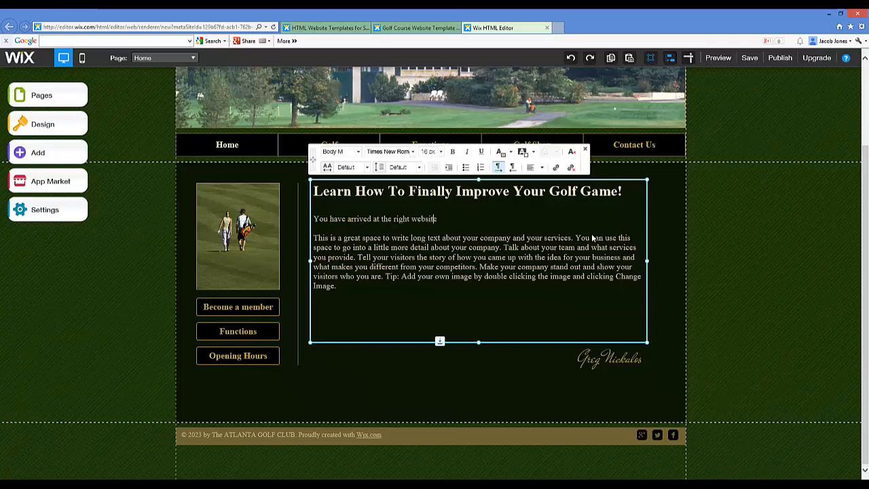
{"action": "type", "text": " at the right time t"}
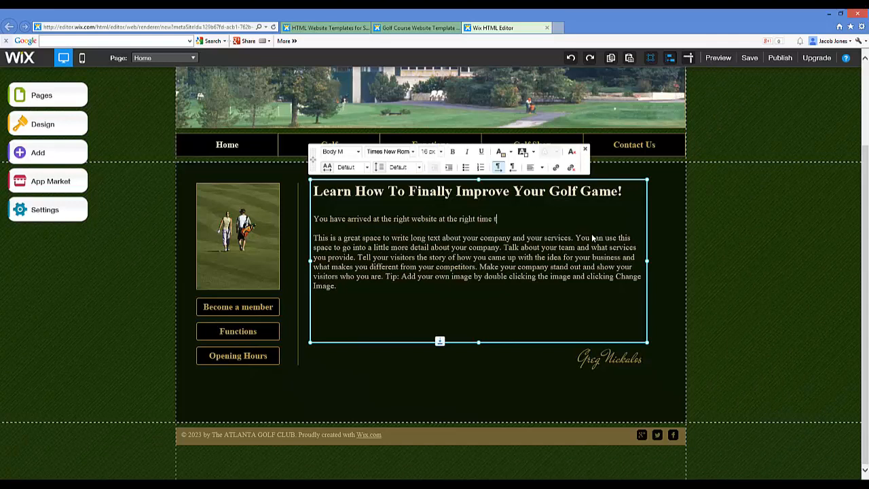
{"action": "type", "text": "o finally imp"}
{"action": "type", "text": "rove "}
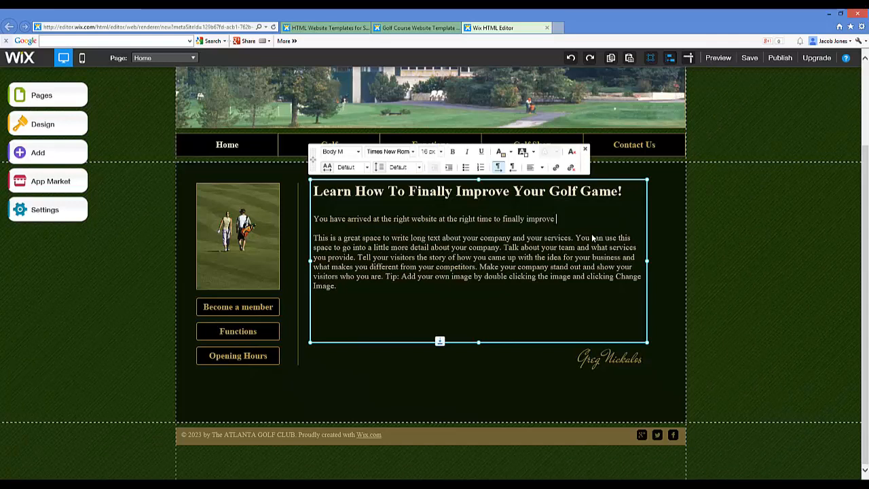
{"action": "type", "text": "your golf game. "}
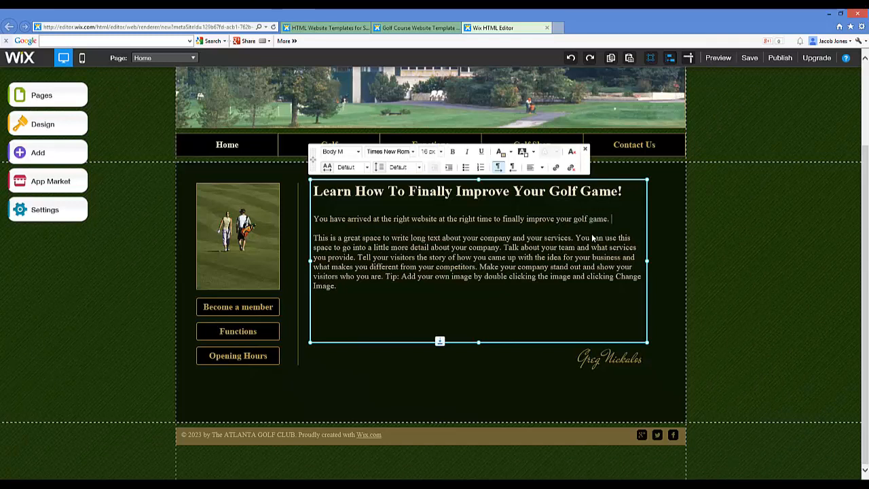
{"action": "type", "text": "We have assem"}
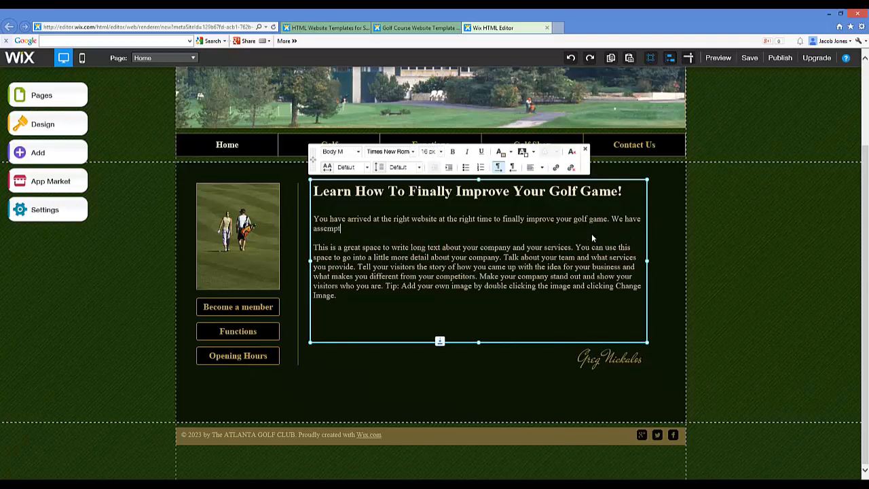
{"action": "type", "text": "bled a gr"}
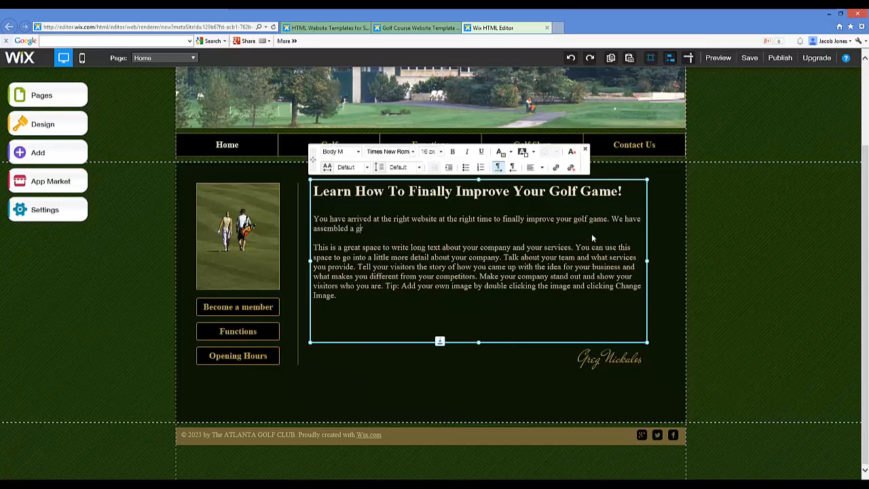
{"action": "type", "text": "eat selection of articles, informat"}
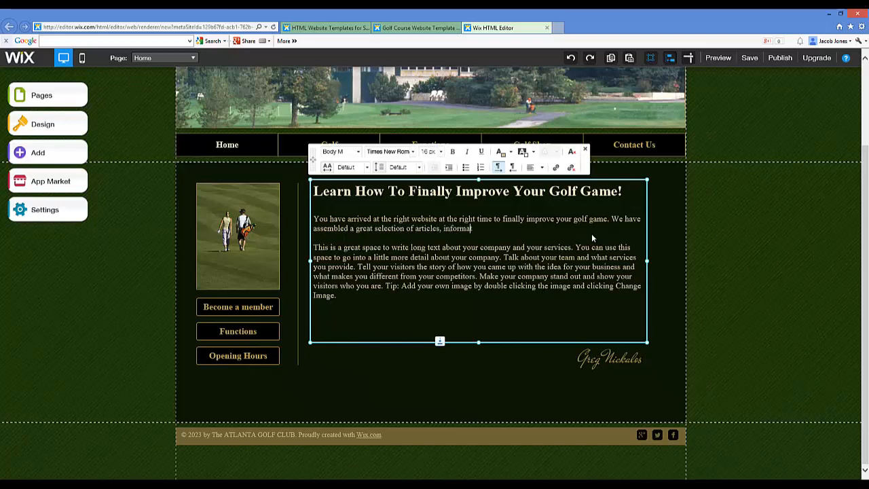
{"action": "type", "text": "ion, and more to help you become a b"}
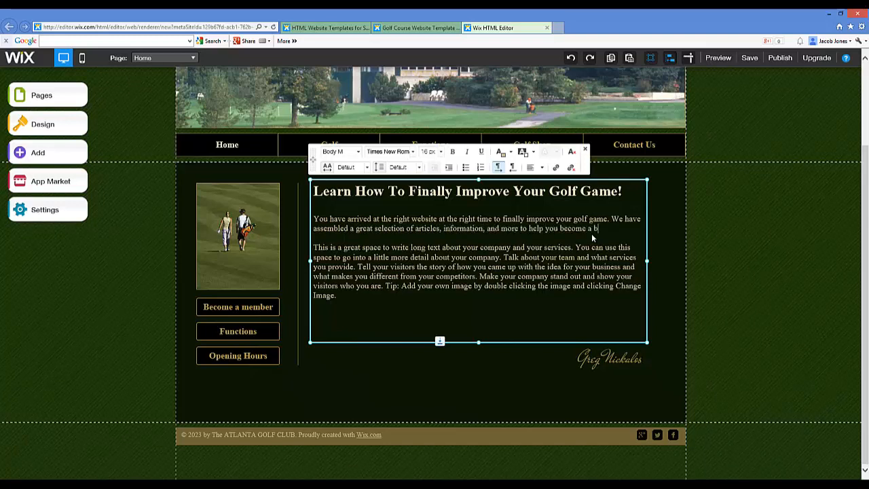
{"action": "type", "text": "etter golfer."}
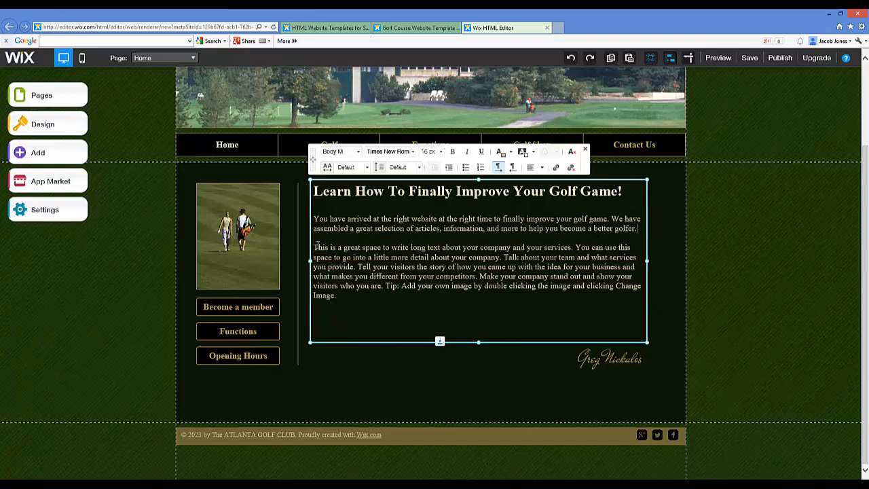
Search the Wix App Market for "html" and close the market
{"action": "left_click_drag", "start_coordinate": [314, 248], "coordinate": [372, 299]}
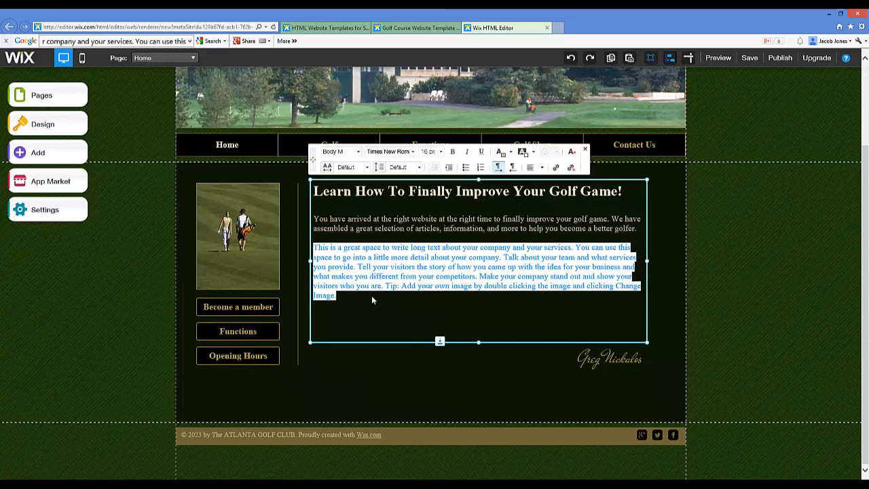
{"action": "left_click", "coordinate": [397, 361]}
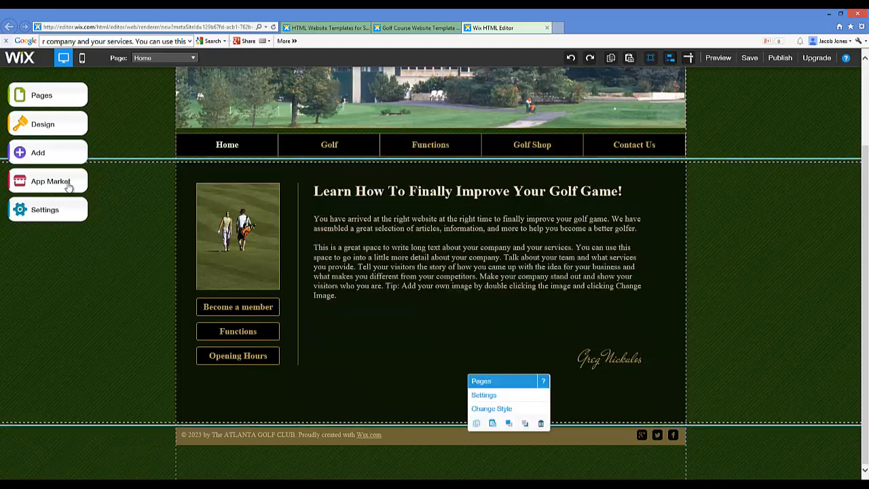
{"action": "left_click", "coordinate": [65, 185]}
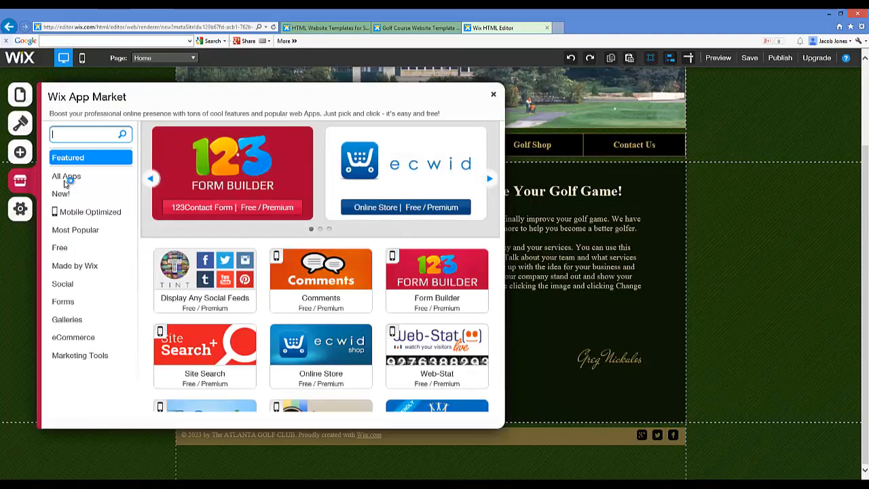
{"action": "type", "text": "html"}
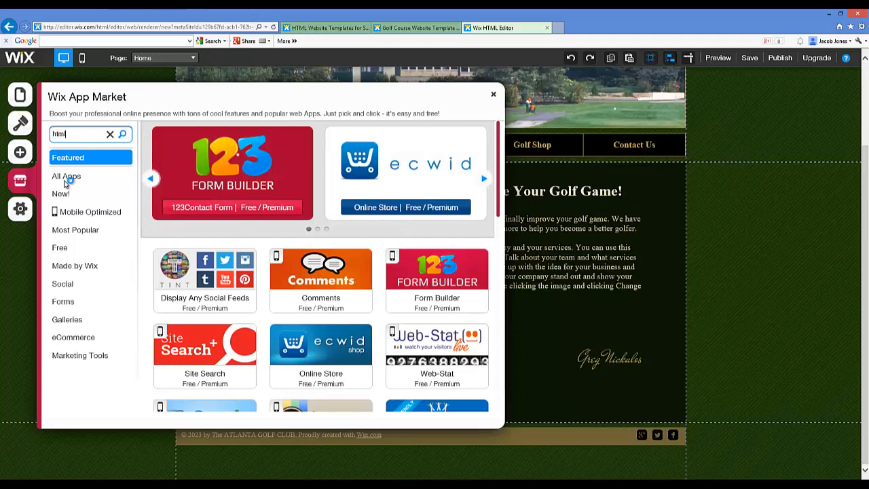
{"action": "key", "text": "Return"}
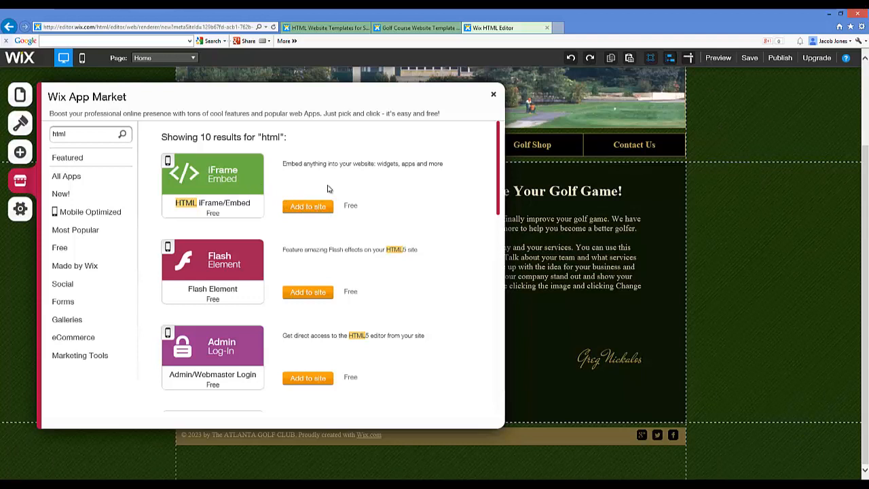
{"action": "left_click", "coordinate": [496, 98]}
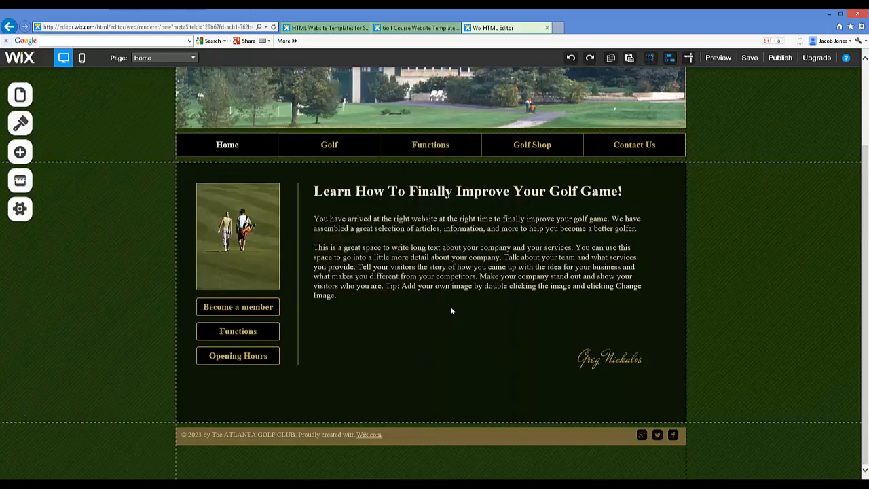
Replace the placeholder paragraph beginning "This is a great space" with "Click Here For Our Preferred Guide On Improving Your Golf Game"
{"action": "left_click", "coordinate": [390, 266]}
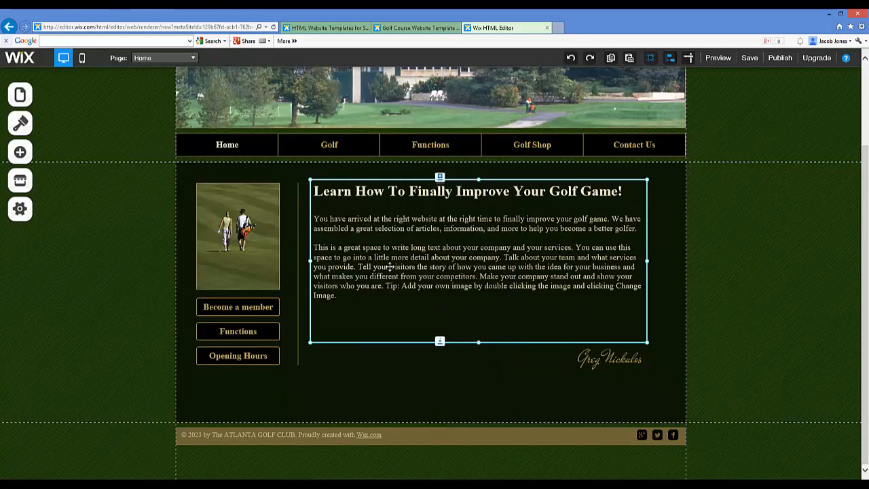
{"action": "right_click", "coordinate": [329, 250]}
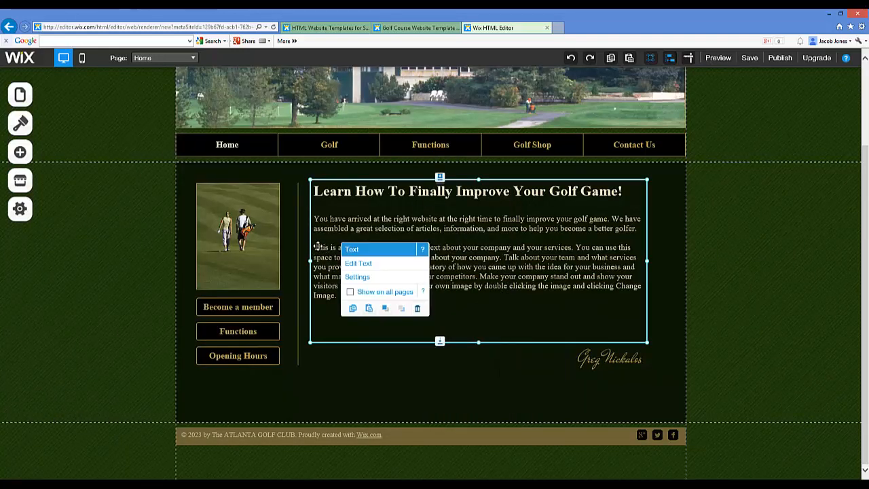
{"action": "left_click", "coordinate": [357, 264]}
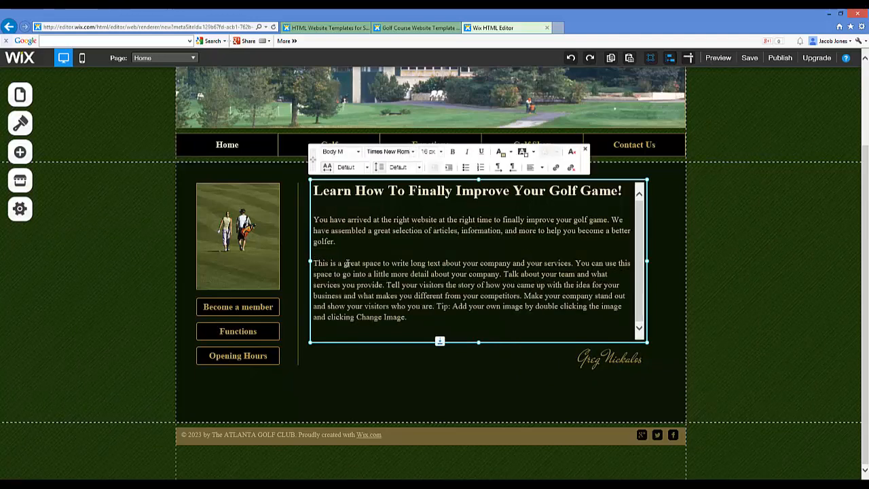
{"action": "left_click_drag", "start_coordinate": [314, 247], "coordinate": [365, 293]}
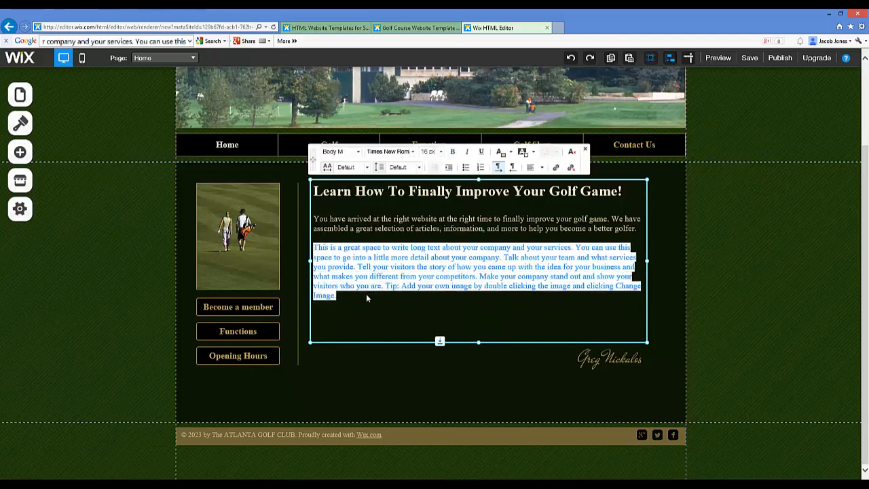
{"action": "type", "text": "Click Here for"}
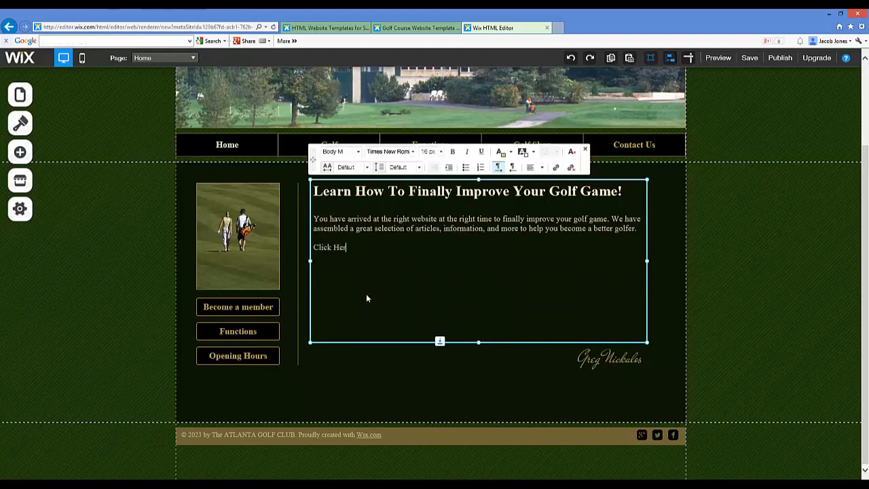
{"action": "key", "text": "BackSpace"}
{"action": "key", "text": "BackSpace"}
{"action": "key", "text": "BackSpace"}
{"action": "key", "text": "BackSpace"}
{"action": "type", "text": "For Our Preferred Guide "}
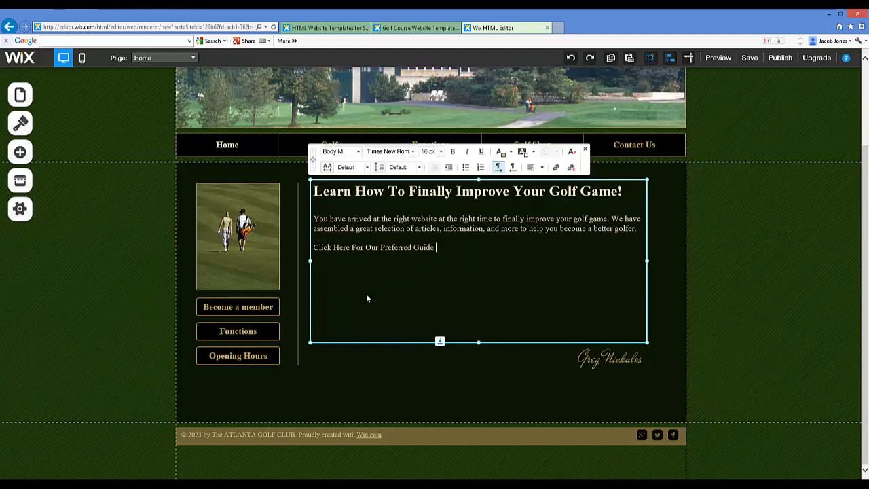
{"action": "type", "text": "On Improve Yo"}
{"action": "key", "text": "BackSpace"}
{"action": "key", "text": "BackSpace"}
{"action": "key", "text": "BackSpace"}
{"action": "key", "text": "BackSpace"}
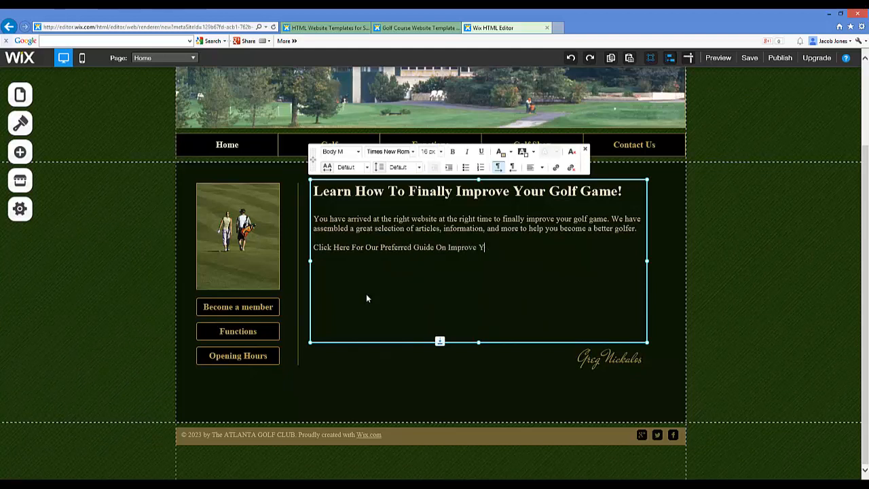
{"action": "type", "text": "ing Your Golf Game"}
Open the ClickBank website in a new browser tab and go to its Marketplace
{"action": "key", "text": "ctrl+t"}
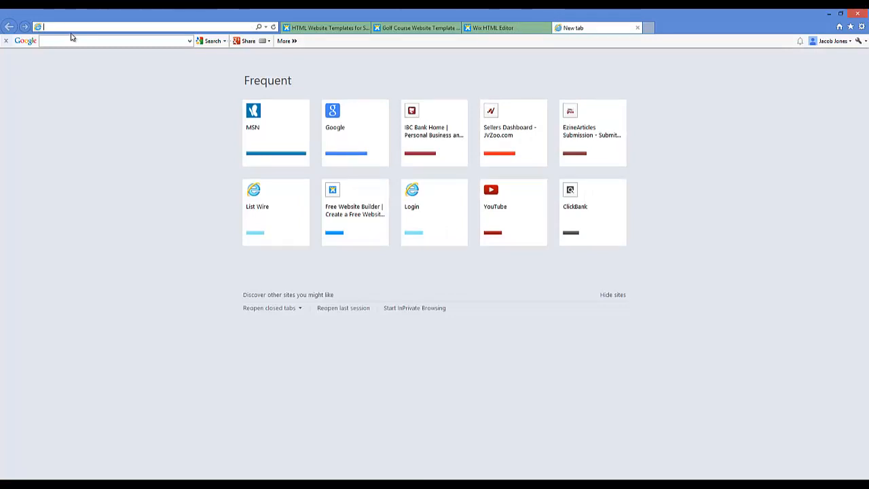
{"action": "type", "text": "clickbank.com/"}
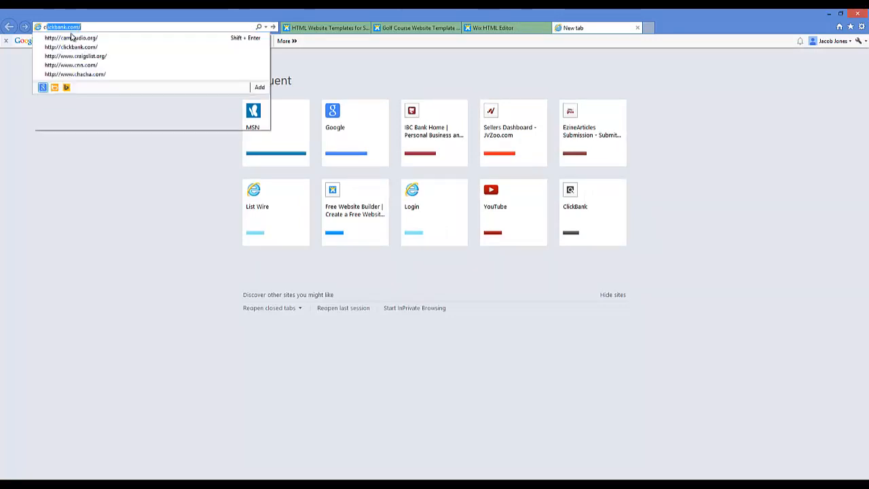
{"action": "key", "text": "Return"}
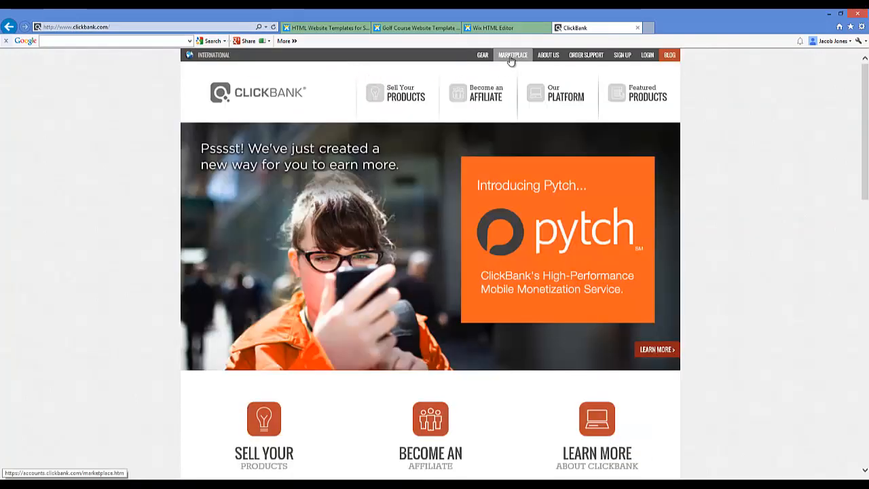
{"action": "left_click", "coordinate": [512, 56]}
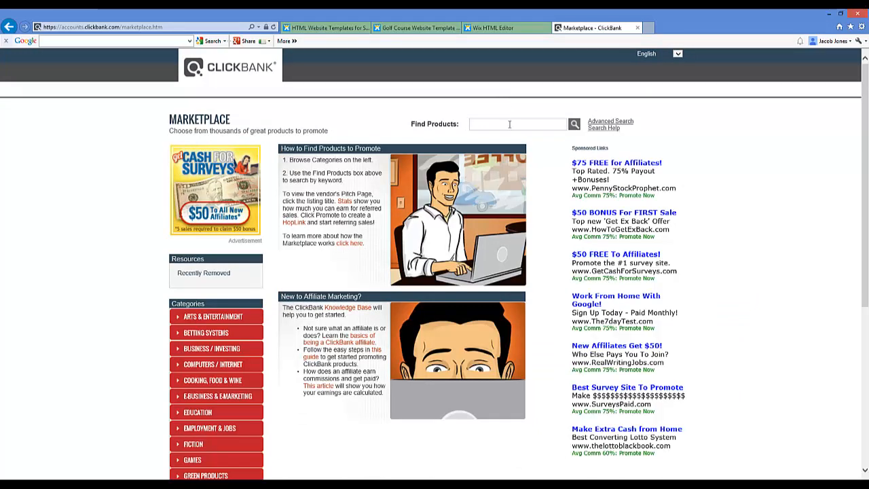
Search the ClickBank Marketplace for products matching "how to break 80"
{"action": "left_click", "coordinate": [510, 124]}
{"action": "type", "text": "how to break80"}
{"action": "key", "text": "Return"}
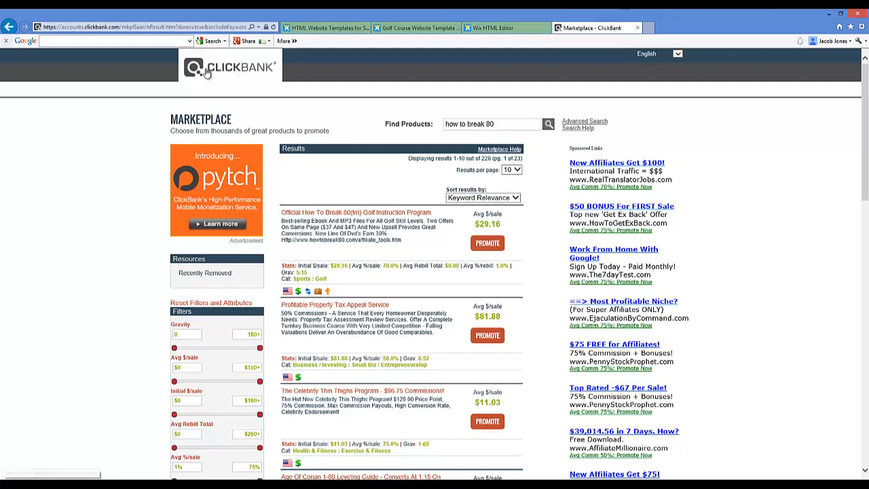
{"action": "left_click", "coordinate": [507, 123]}
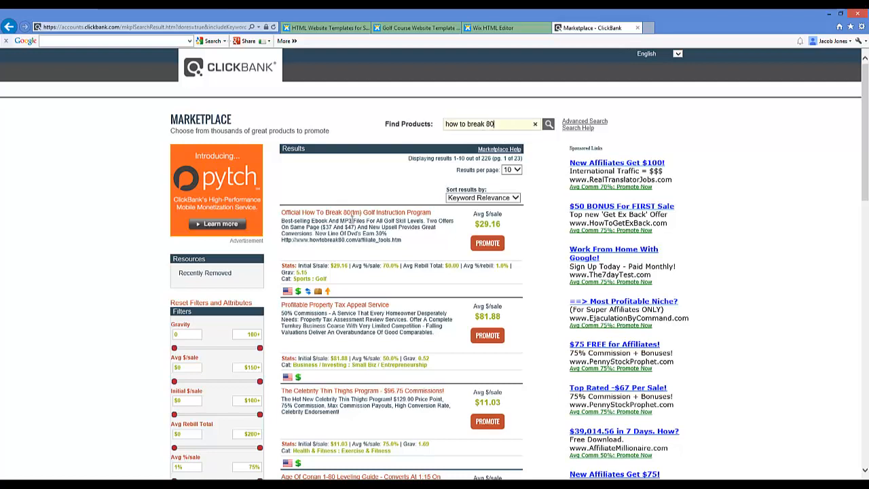
Create an affiliate HopLink for the Official How To Break 80 Golf Instruction Program using the account nickname
{"action": "left_click", "coordinate": [484, 246]}
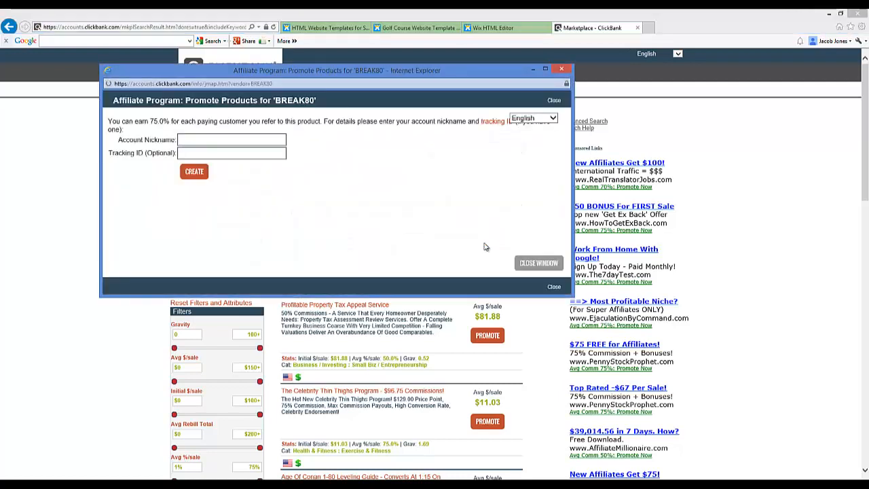
{"action": "left_click", "coordinate": [206, 138]}
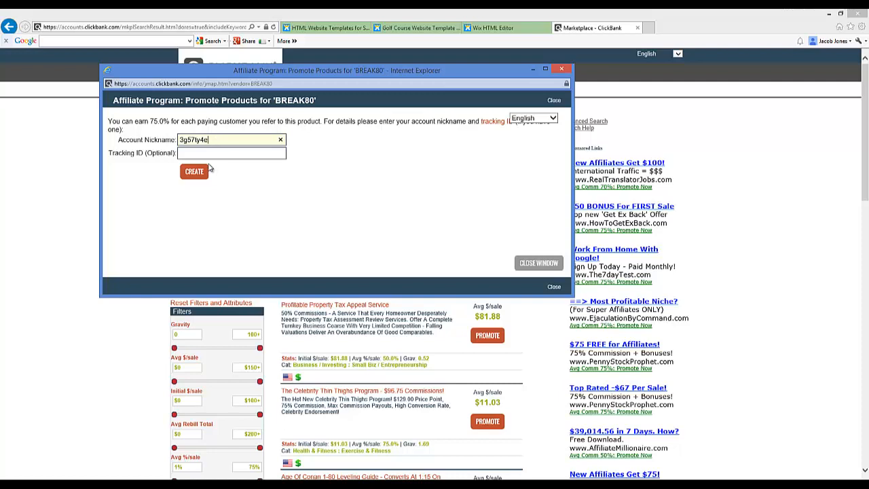
{"action": "left_click", "coordinate": [194, 171]}
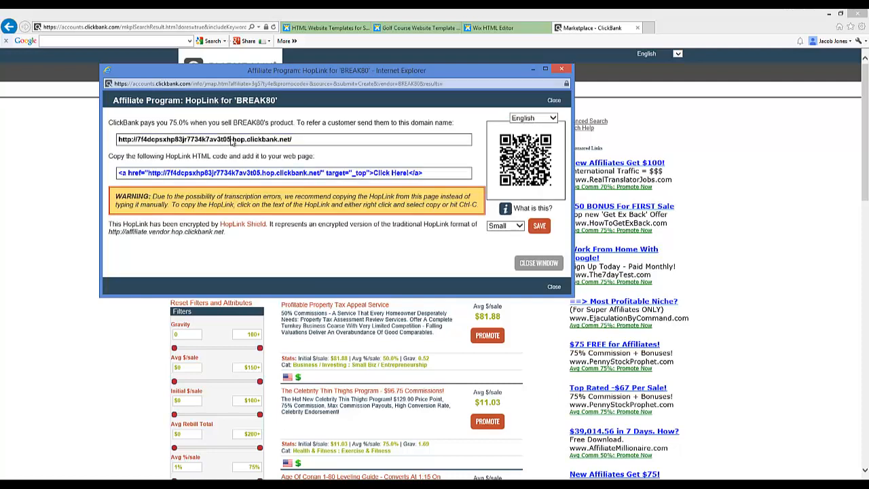
Copy the encrypted HopLink address for BREAK80, close its pop-up window, and switch back to the Wix editor
{"action": "left_click", "coordinate": [231, 140]}
{"action": "right_click", "coordinate": [231, 140]}
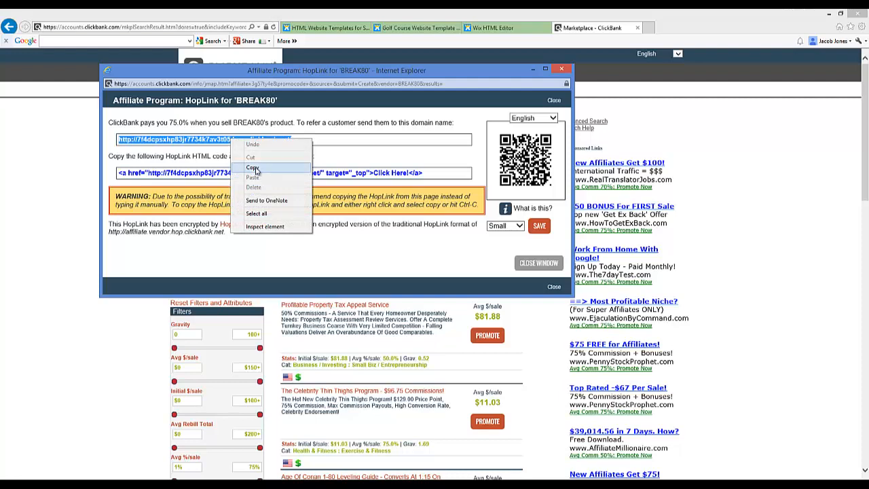
{"action": "left_click", "coordinate": [252, 170]}
{"action": "right_click", "coordinate": [241, 143]}
{"action": "left_click", "coordinate": [261, 169]}
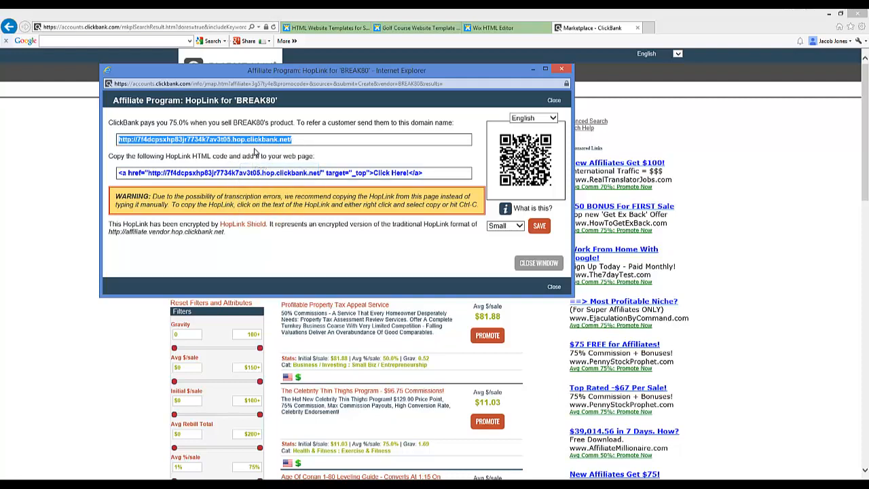
{"action": "right_click", "coordinate": [253, 141]}
{"action": "left_click", "coordinate": [272, 169]}
{"action": "left_click", "coordinate": [561, 68]}
{"action": "left_click", "coordinate": [494, 27]}
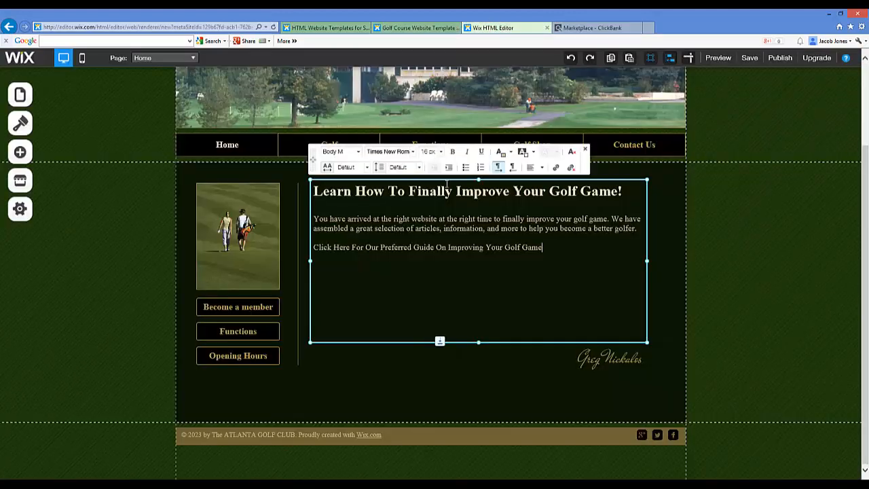
Make the words "Click Here For Our Preferred Guide" bold in the home page text
{"action": "left_click_drag", "start_coordinate": [544, 247], "coordinate": [435, 247]}
{"action": "left_click", "coordinate": [313, 249]}
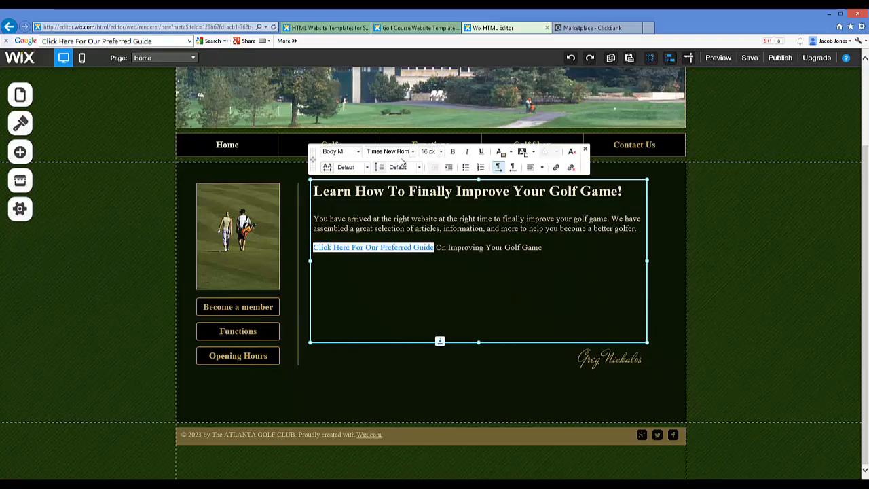
{"action": "left_click", "coordinate": [453, 152]}
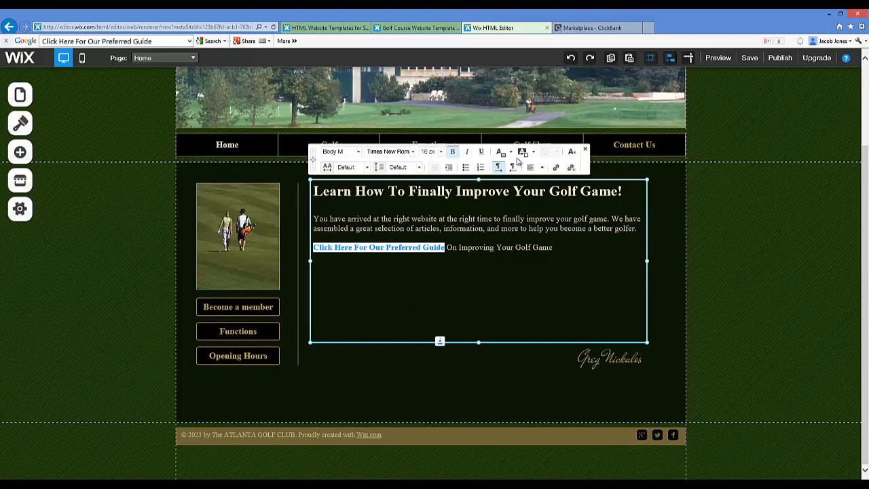
Link the bold words "Click Here For Our Preferred Guide" to the copied HopLink web address, opening in a new window
{"action": "left_click", "coordinate": [556, 168]}
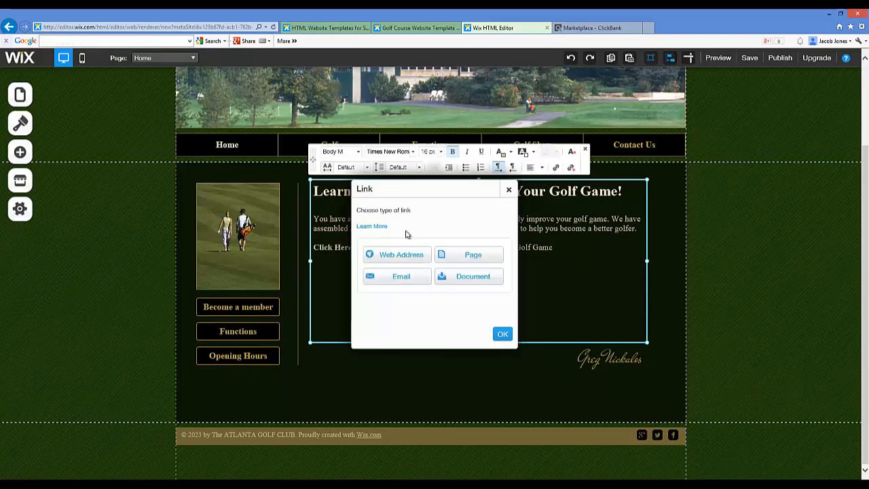
{"action": "left_click", "coordinate": [372, 255]}
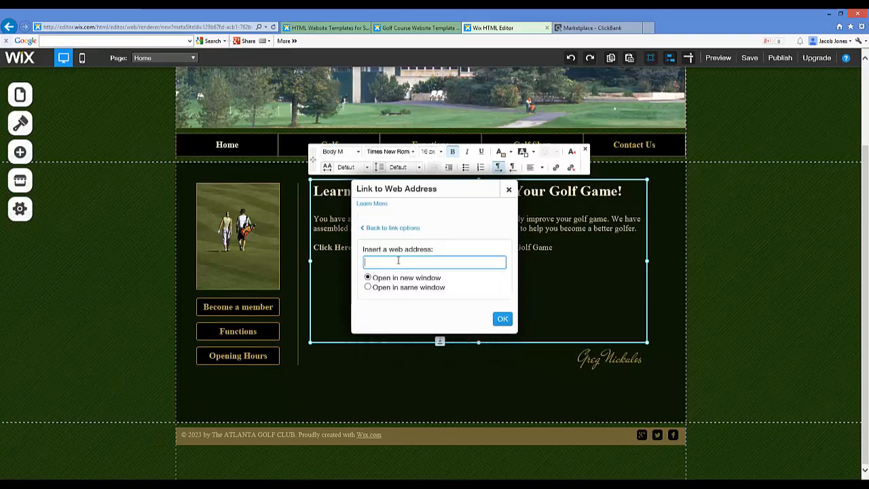
{"action": "key", "text": "ctrl+v"}
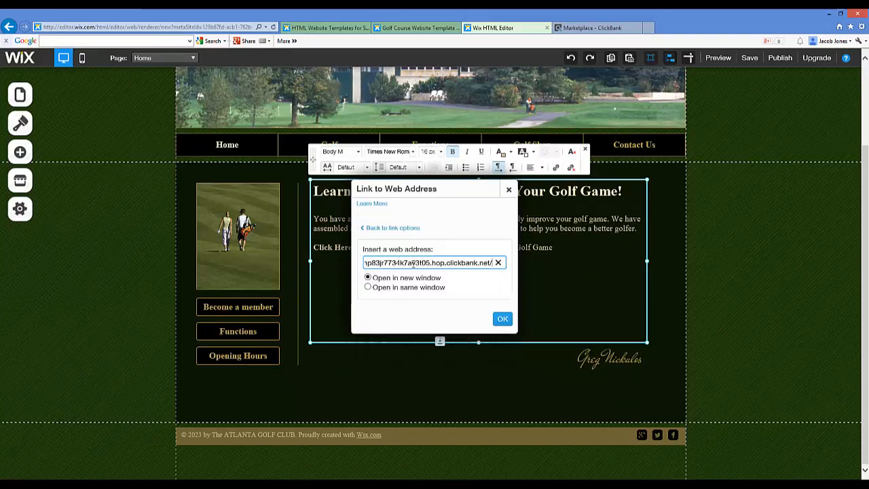
{"action": "left_click_drag", "start_coordinate": [451, 262], "coordinate": [301, 274]}
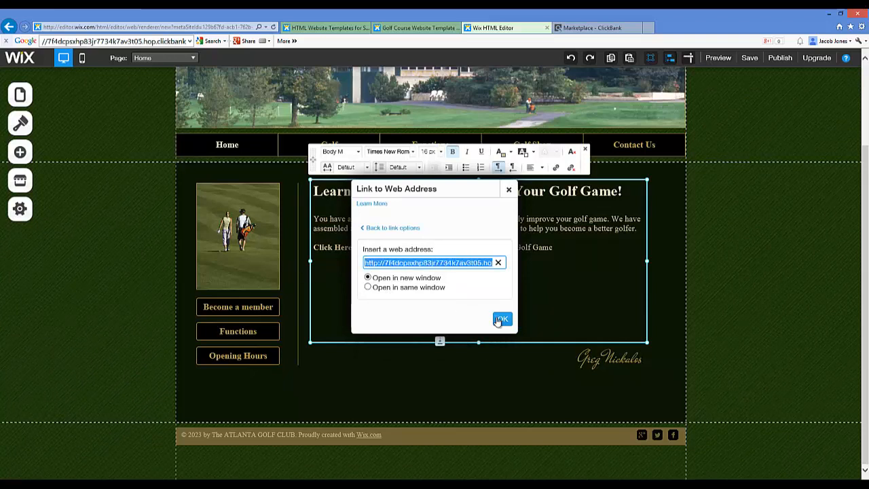
{"action": "left_click", "coordinate": [501, 320]}
{"action": "left_click", "coordinate": [458, 280]}
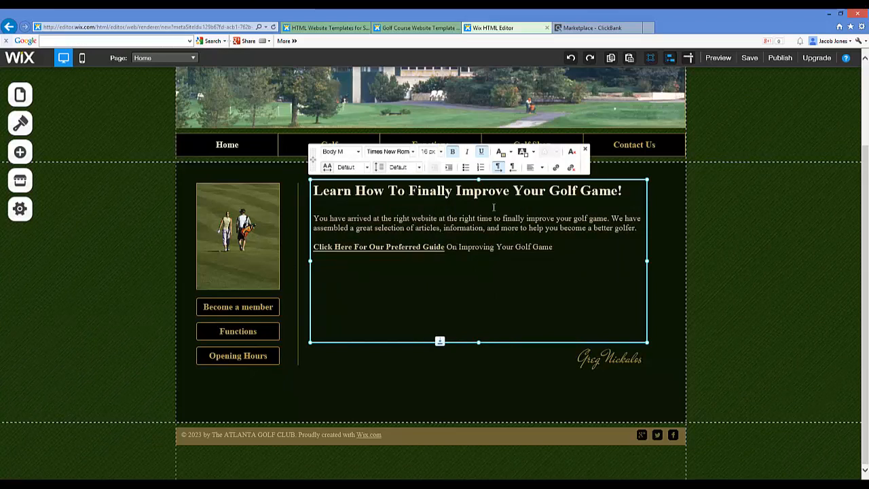
Below the linked line, start a paragraph reading "The How To Break 80 course has helped many people finally conquer the golf course,"
{"action": "left_click", "coordinate": [573, 247]}
{"action": "key", "text": "Return"}
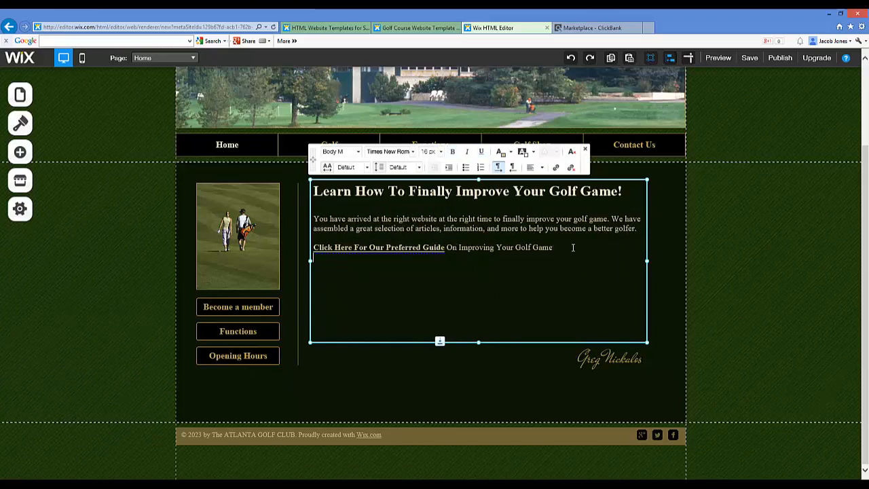
{"action": "type", "text": "The Ho"}
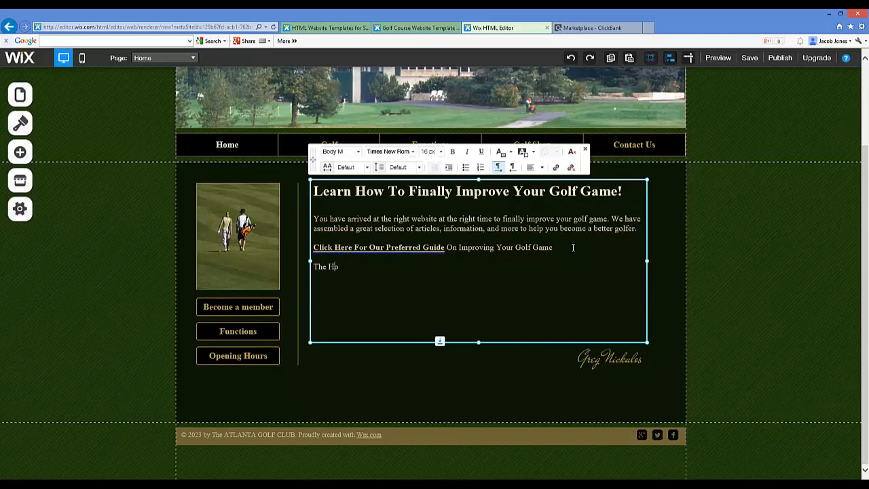
{"action": "type", "text": "w To Break 80 co"}
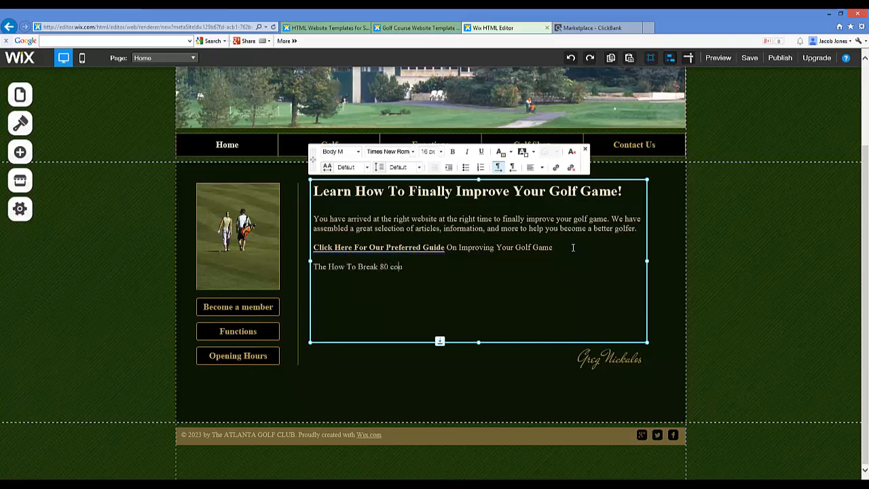
{"action": "type", "text": "urse has helped many "}
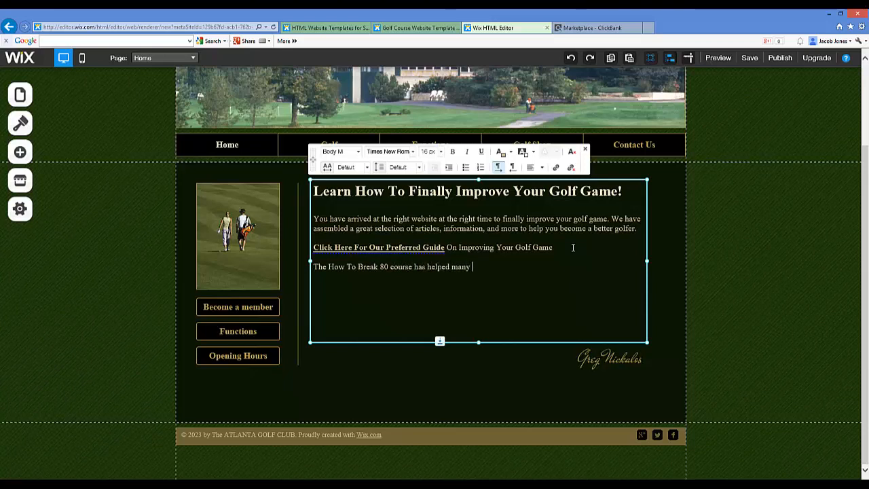
{"action": "type", "text": "people finally conquer the golf course, giv"}
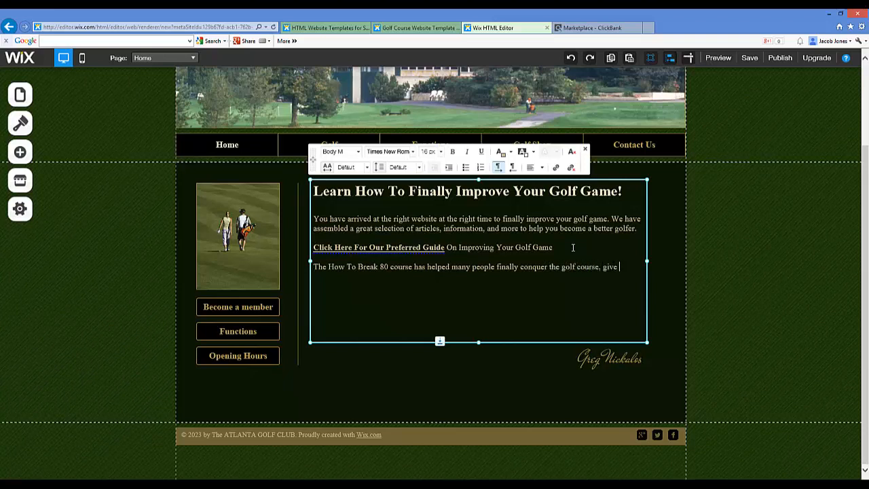
Finish the paragraph with "give people more confidence on the course, and changed the way you look at the game you love."
{"action": "type", "text": "eop"}
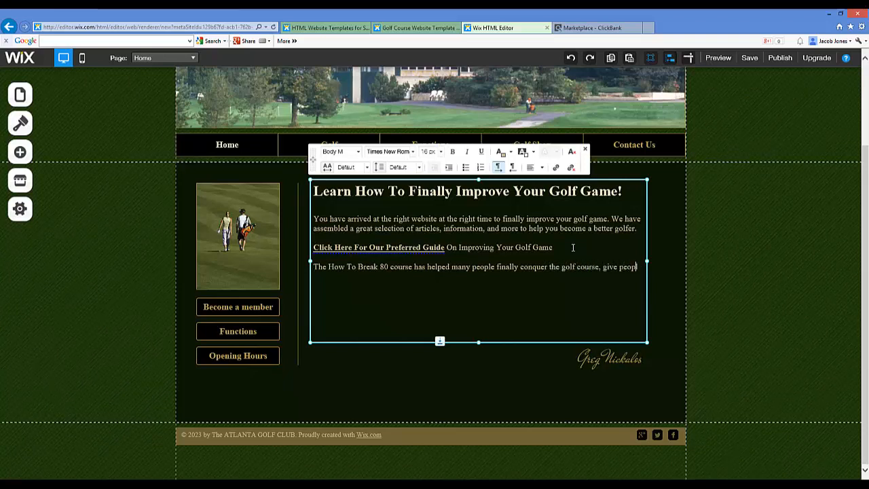
{"action": "type", "text": "le more confidence"}
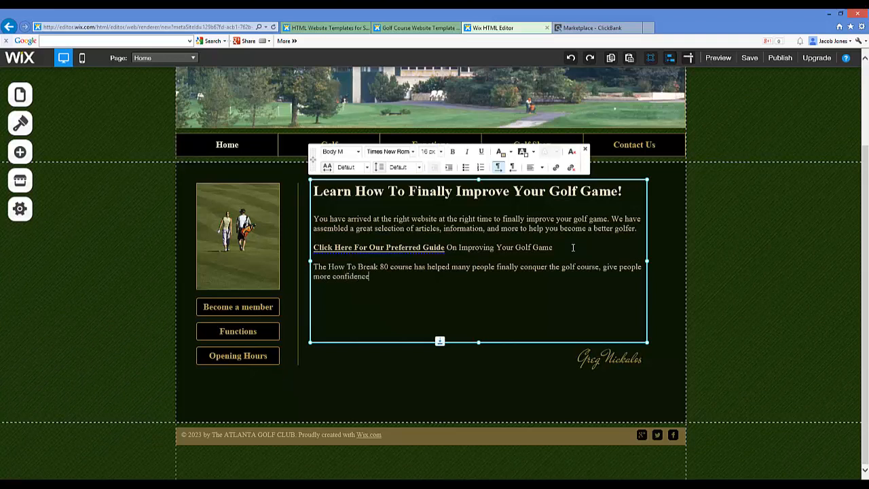
{"action": "type", "text": " on the dourse, and changed "}
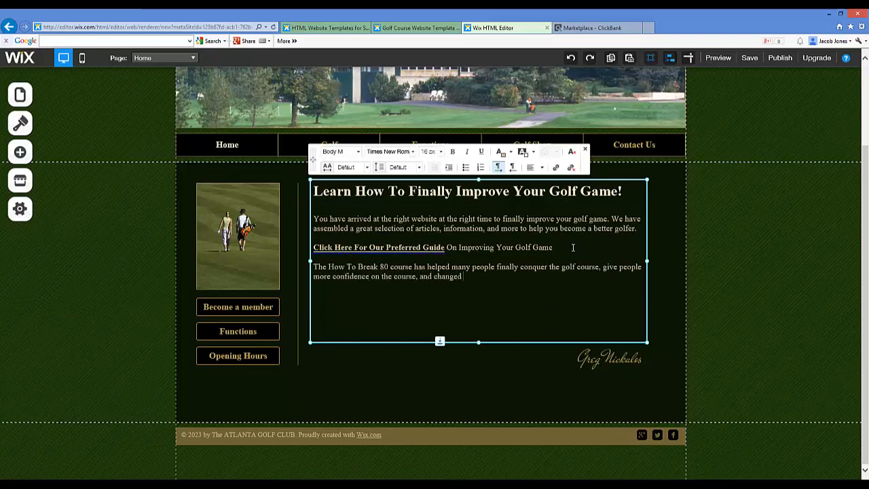
{"action": "type", "text": "the way you look"}
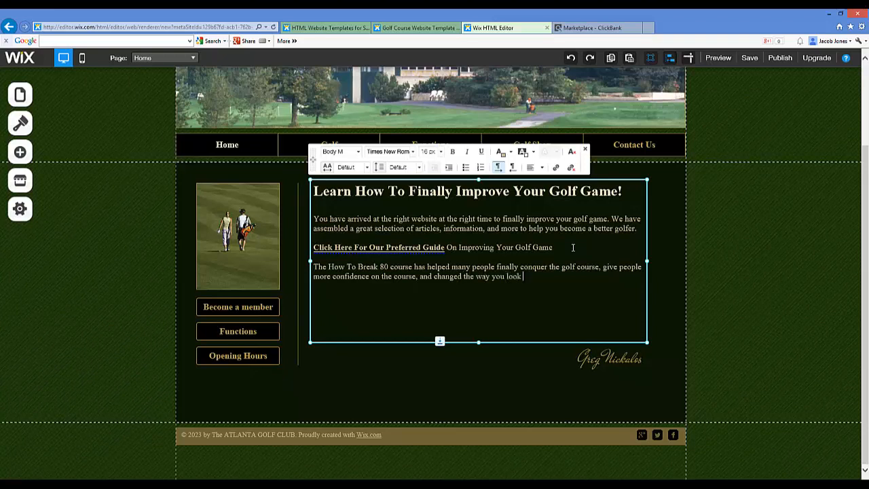
{"action": "type", "text": "e game you love."}
{"action": "left_click", "coordinate": [451, 382]}
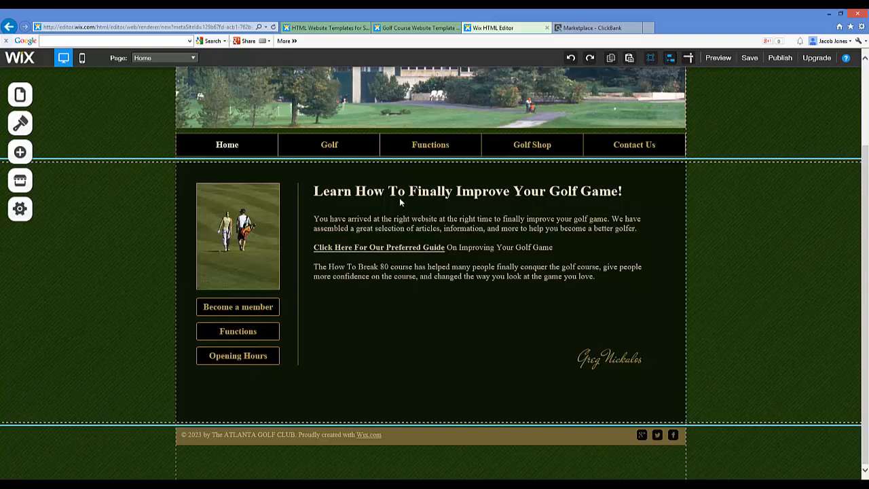
{"action": "left_click", "coordinate": [275, 256]}
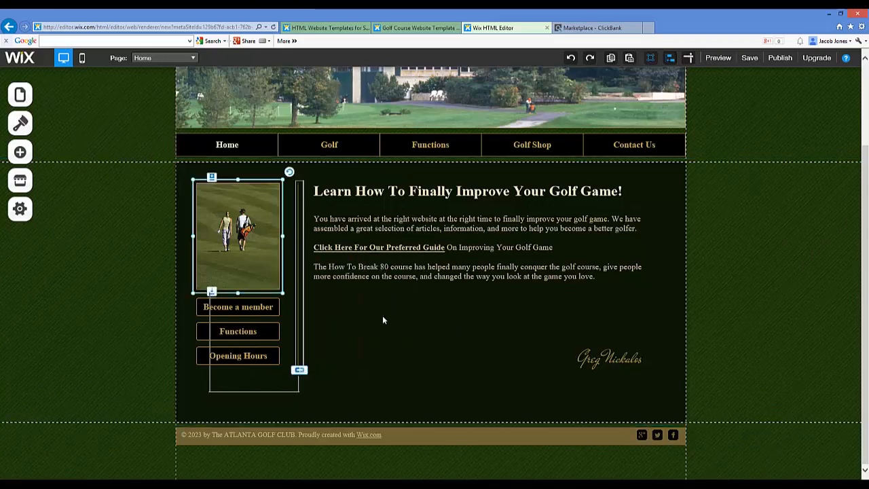
{"action": "left_click", "coordinate": [383, 320]}
{"action": "left_click", "coordinate": [377, 377]}
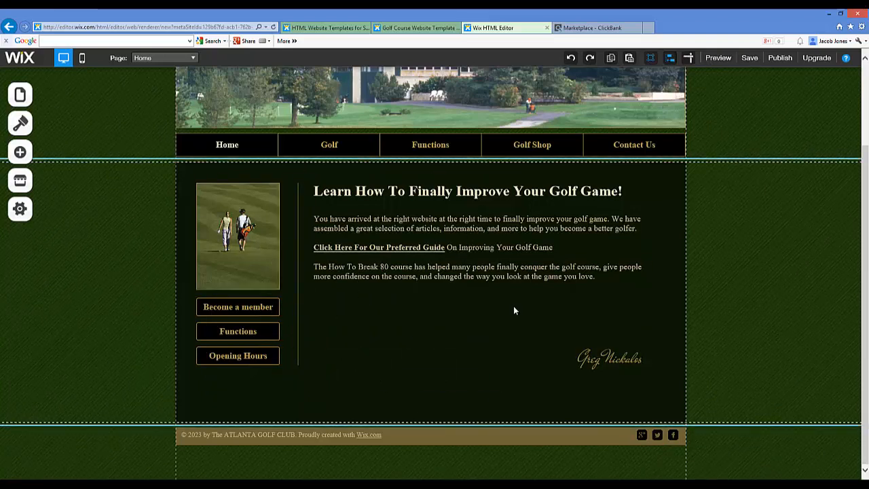
Replace the picture of the two golfers with the free Wix "Golfing" image from the Sports & Recreation category
{"action": "left_click", "coordinate": [246, 251]}
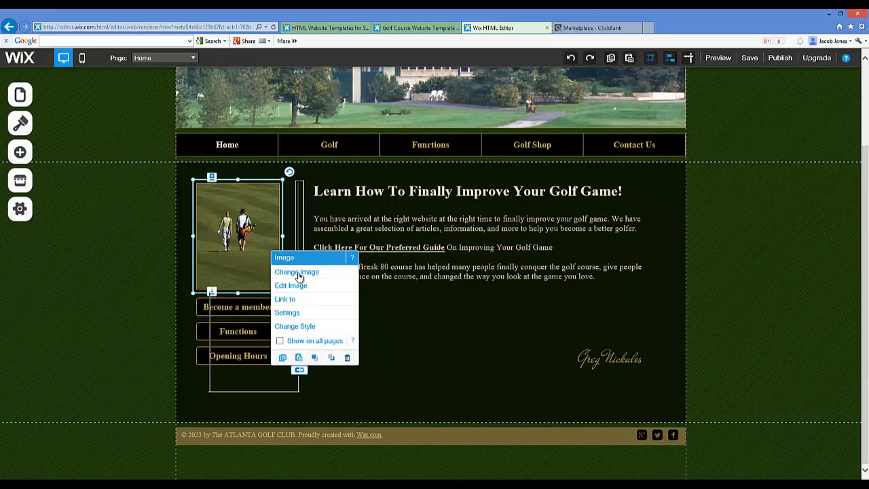
{"action": "left_click", "coordinate": [298, 277]}
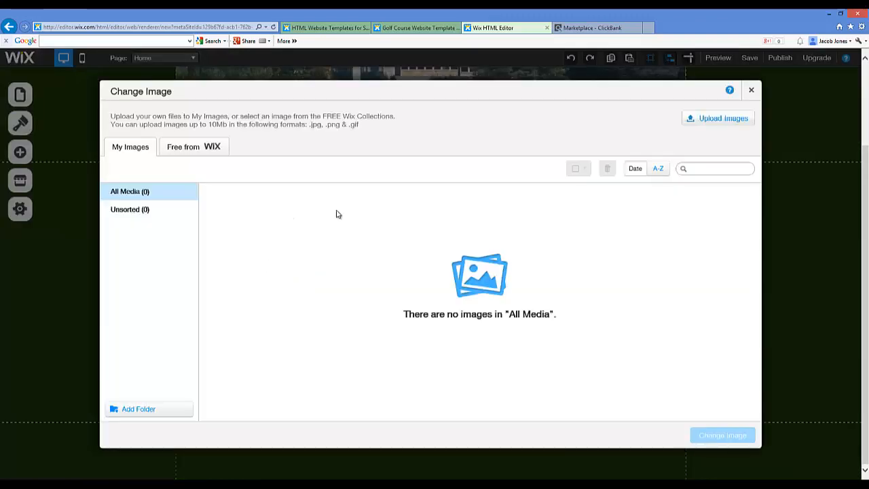
{"action": "left_click", "coordinate": [193, 147]}
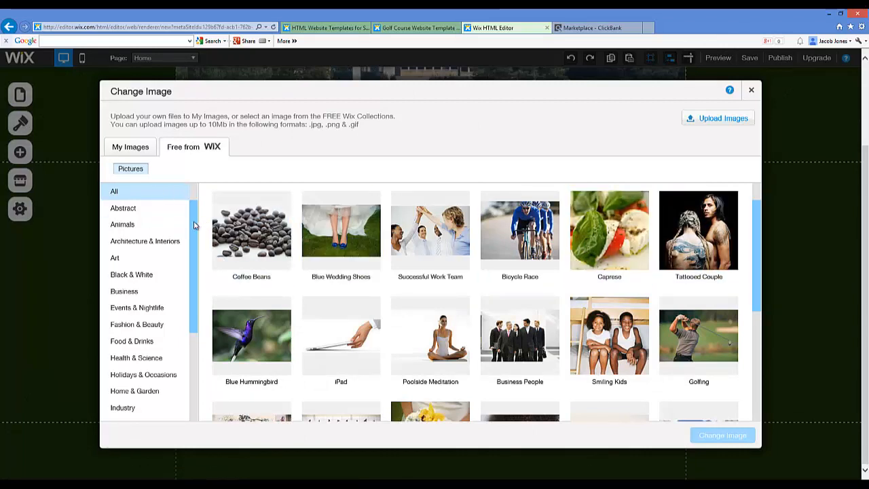
{"action": "left_click_drag", "start_coordinate": [194, 225], "coordinate": [190, 327]}
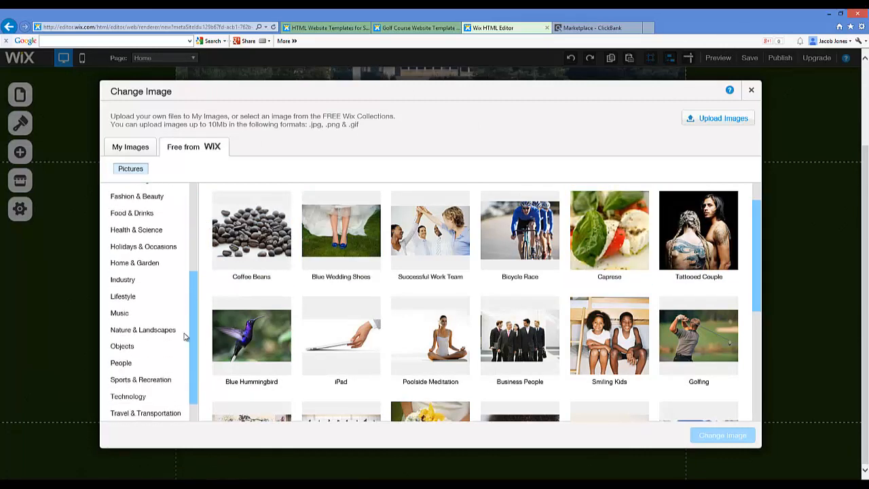
{"action": "left_click", "coordinate": [154, 385]}
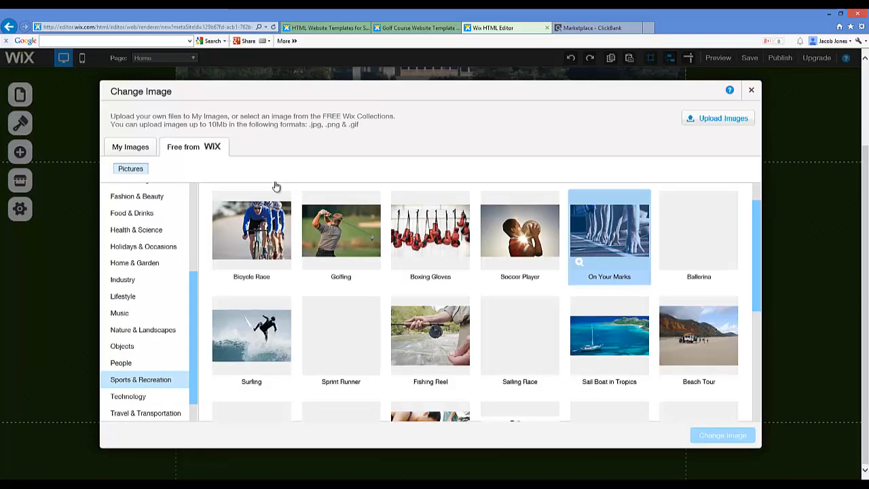
{"action": "left_click", "coordinate": [325, 237]}
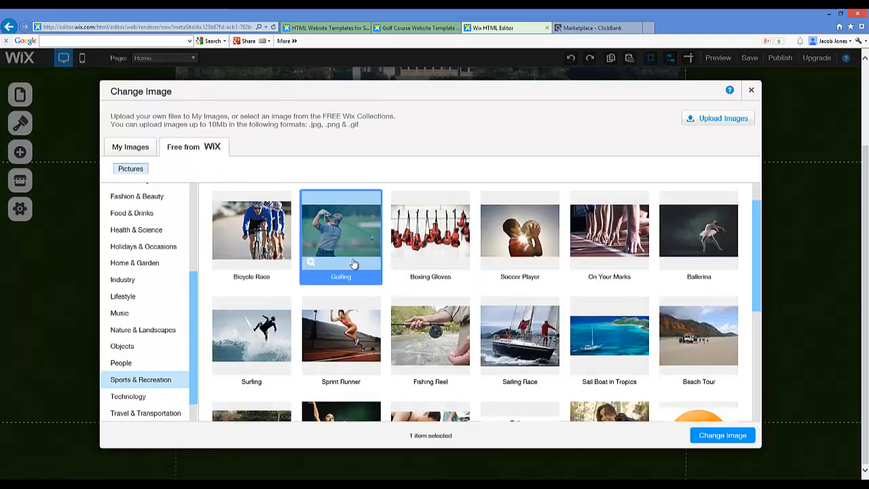
{"action": "left_click", "coordinate": [720, 435]}
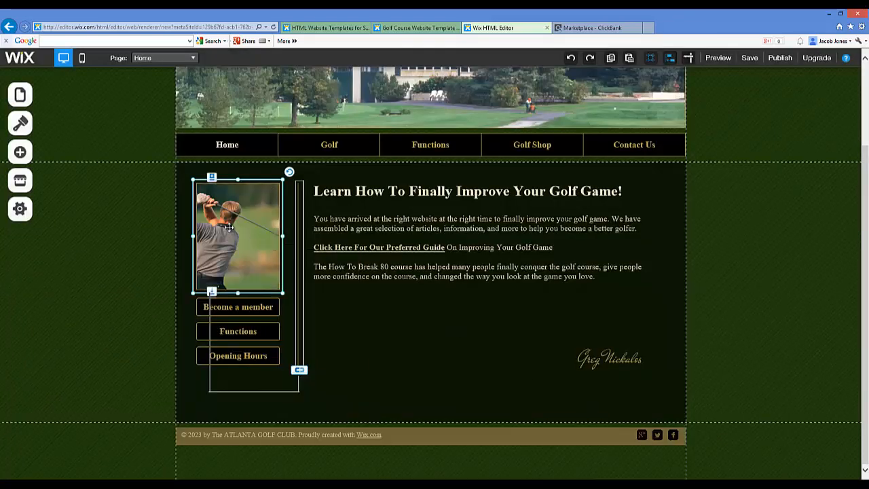
{"action": "mouse_move", "coordinate": [230, 227]}
{"action": "left_mouse_down"}
{"action": "mouse_move", "coordinate": [244, 225]}
{"action": "mouse_move", "coordinate": [231, 229]}
{"action": "left_mouse_up"}
Centre the "How To Break 80" paragraph in the home page text box
{"action": "left_click", "coordinate": [380, 314]}
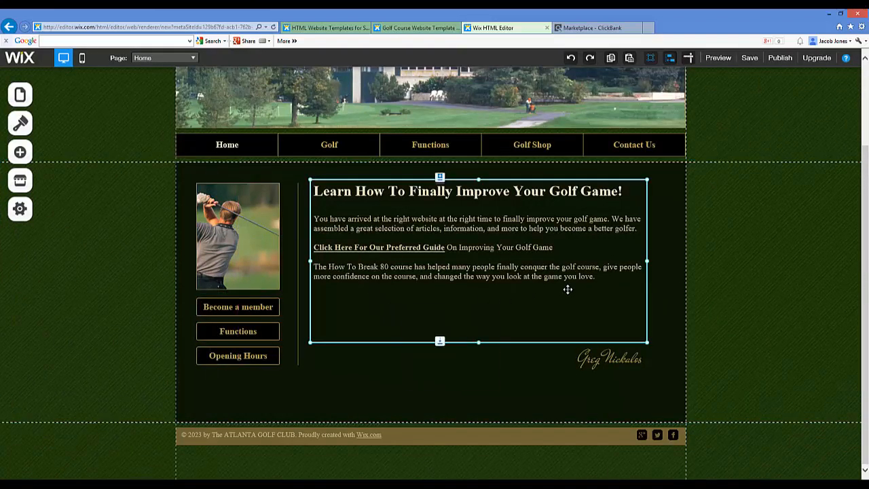
{"action": "left_click", "coordinate": [370, 313]}
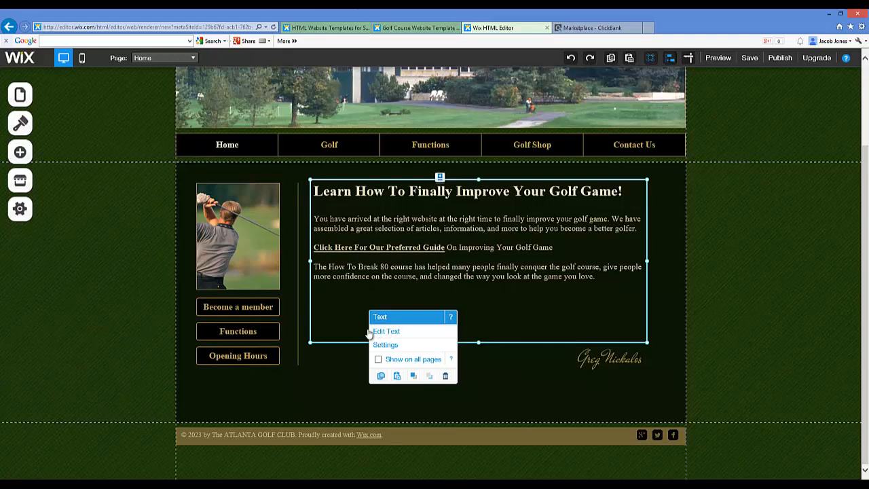
{"action": "left_click", "coordinate": [380, 331]}
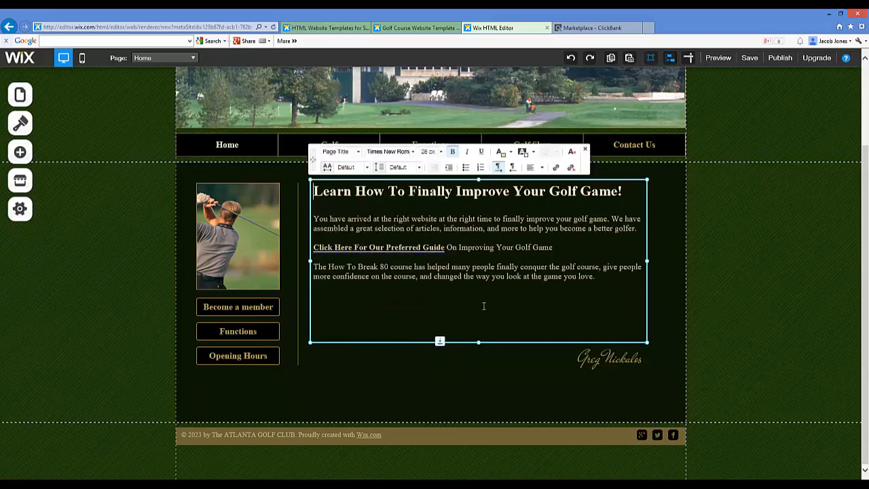
{"action": "left_click", "coordinate": [600, 276]}
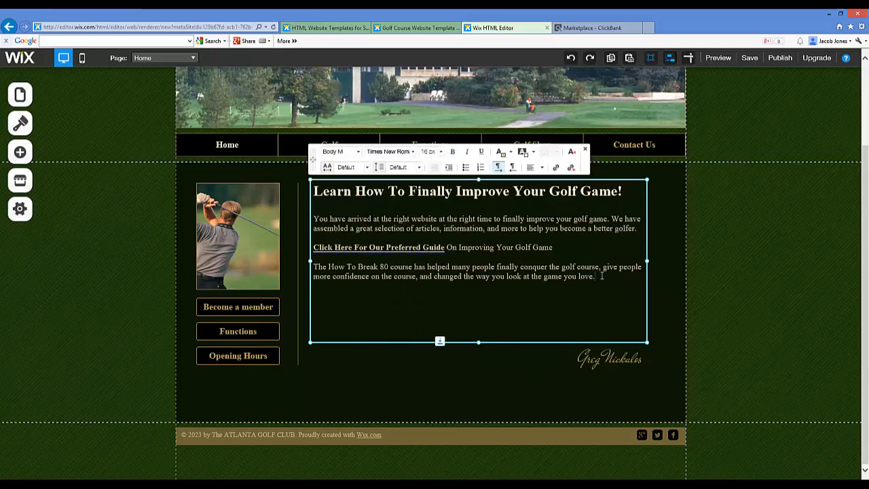
{"action": "key", "text": "Return"}
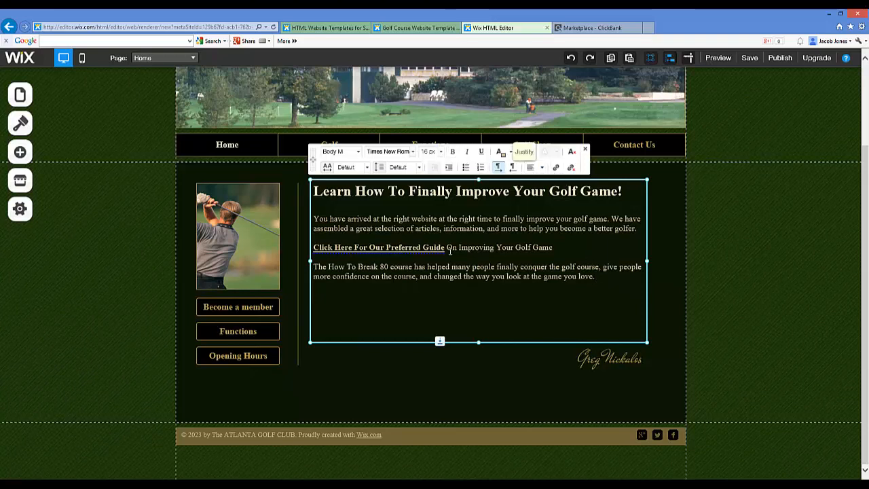
{"action": "key", "text": "BackSpace"}
{"action": "triple_click", "coordinate": [536, 270]}
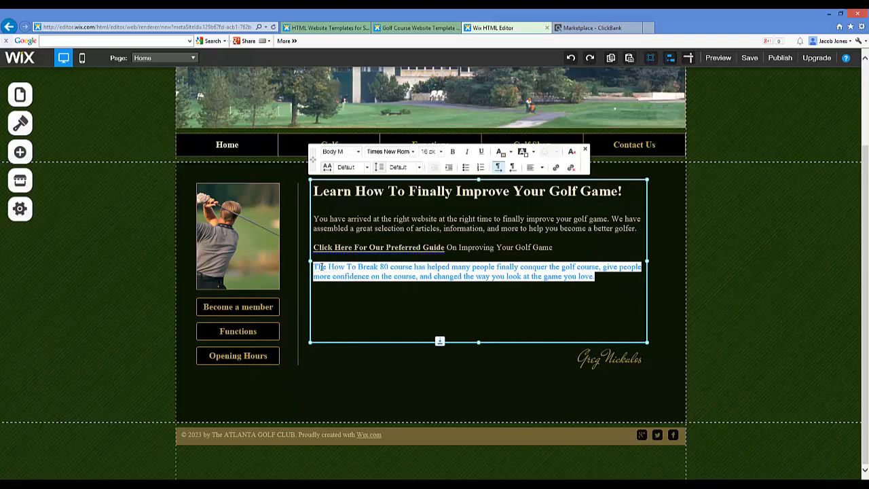
{"action": "left_click", "coordinate": [534, 169]}
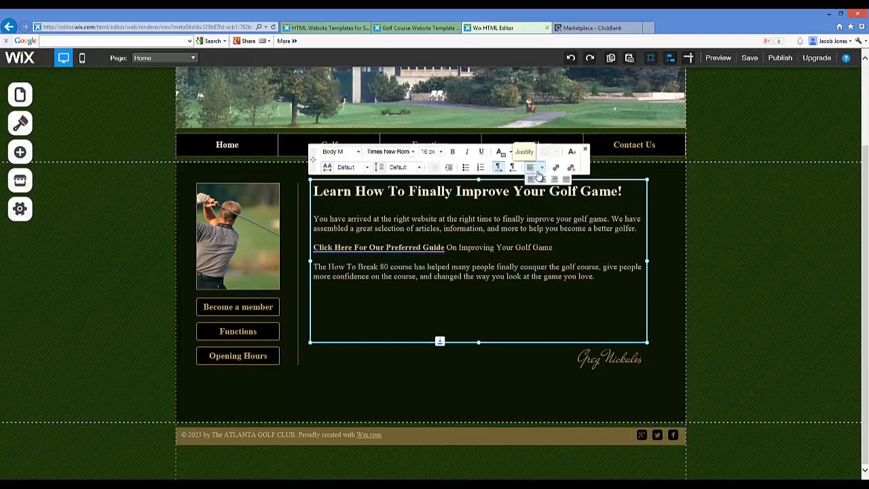
{"action": "left_click", "coordinate": [544, 180]}
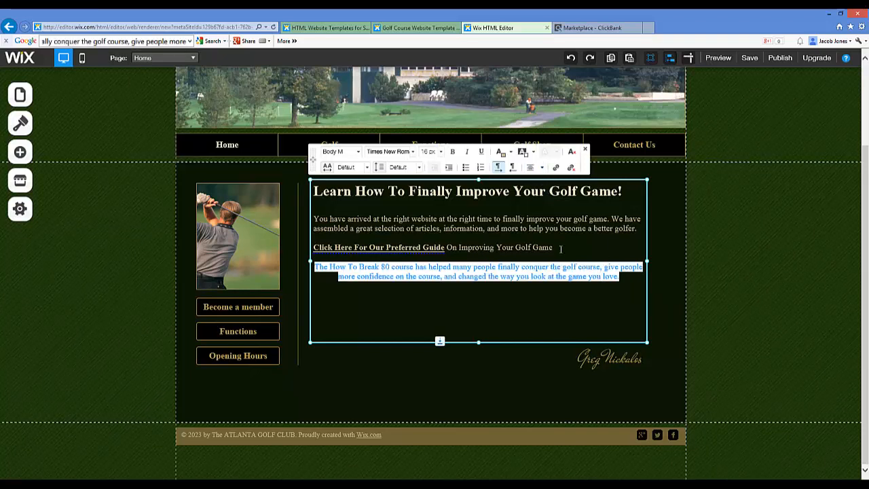
Align the "How To Break 80" paragraph back to the left and leave text editing
{"action": "left_click", "coordinate": [533, 169]}
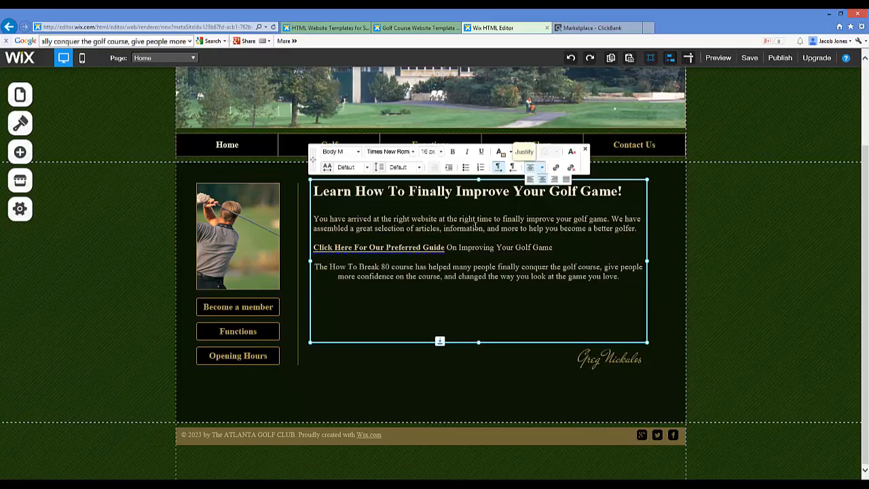
{"action": "left_click", "coordinate": [530, 179]}
{"action": "left_click", "coordinate": [446, 326]}
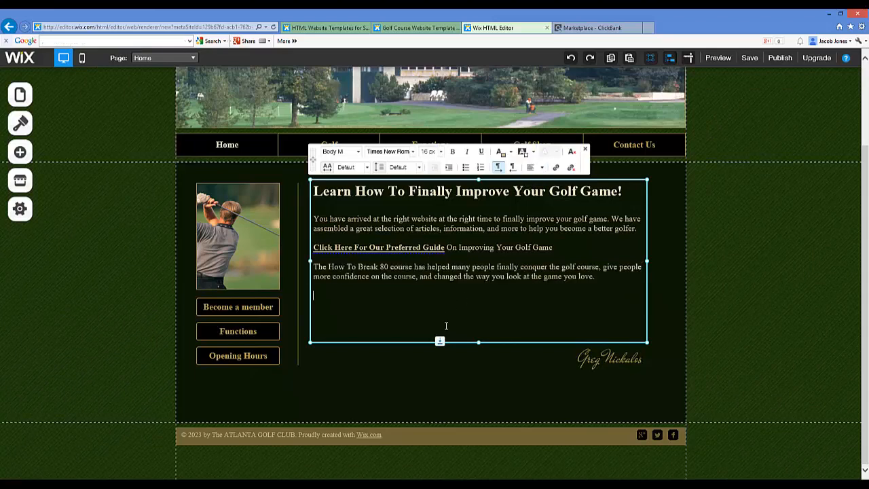
{"action": "left_click", "coordinate": [450, 369]}
{"action": "left_click", "coordinate": [374, 335]}
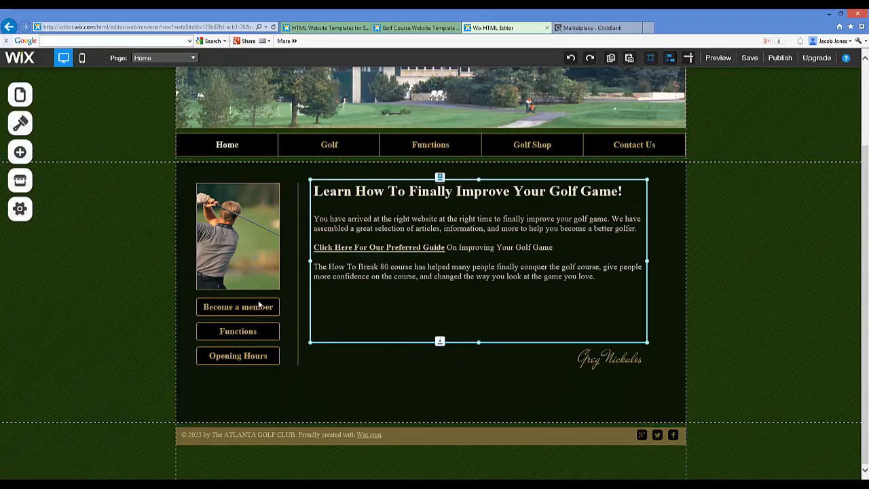
{"action": "left_click", "coordinate": [253, 241]}
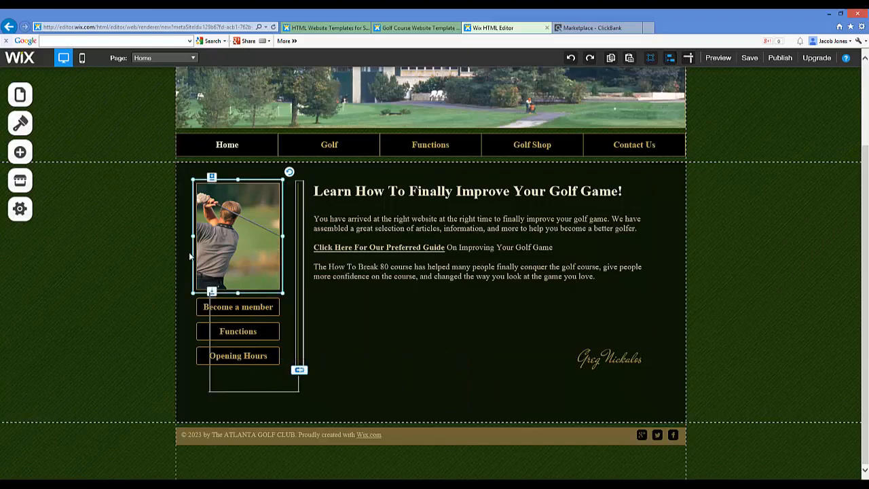
{"action": "scroll", "coordinate": [204, 265], "scroll_direction": "up", "scroll_amount": 3}
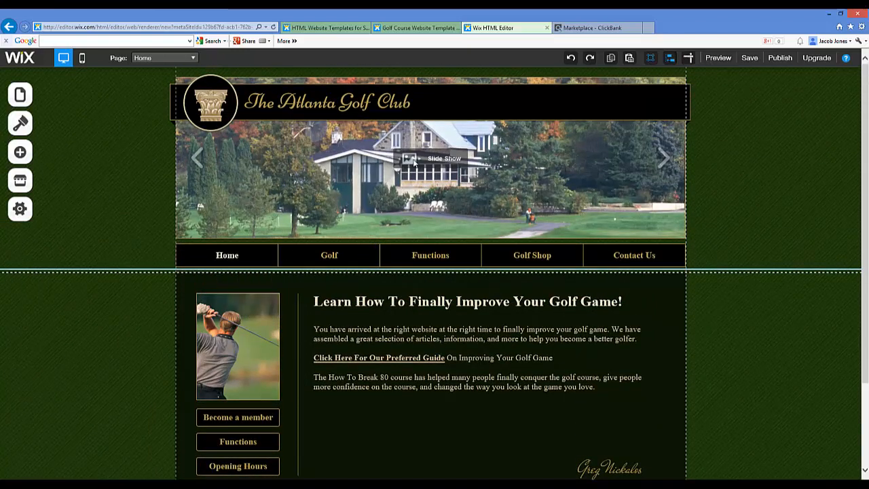
{"action": "left_click", "coordinate": [333, 171]}
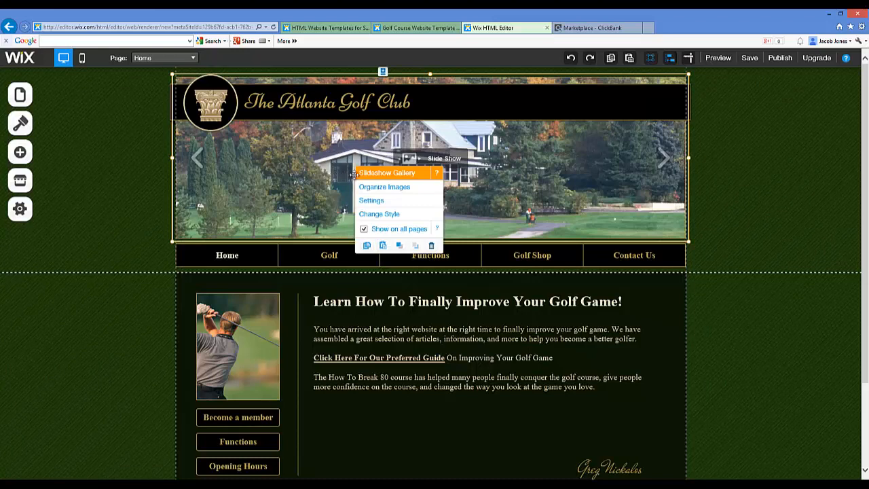
{"action": "left_click", "coordinate": [384, 421]}
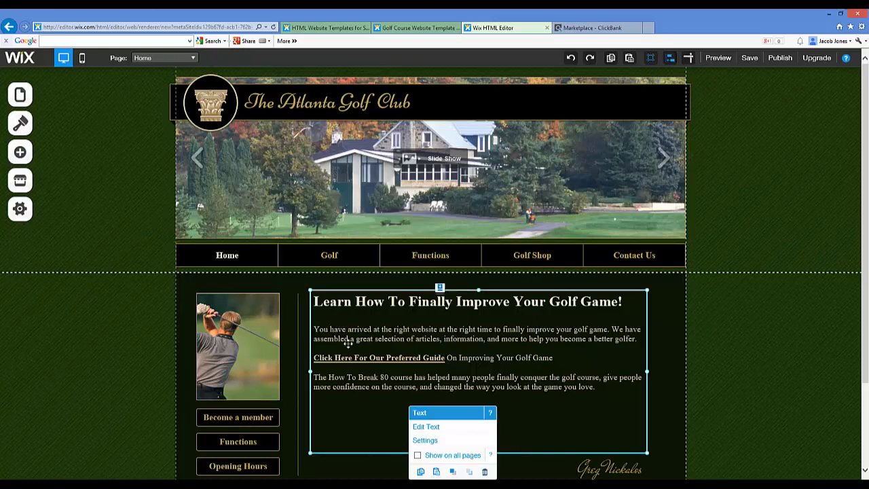
Rename the Golf page in the site's navigation to "How To Cure Slice"
{"action": "left_click", "coordinate": [342, 254]}
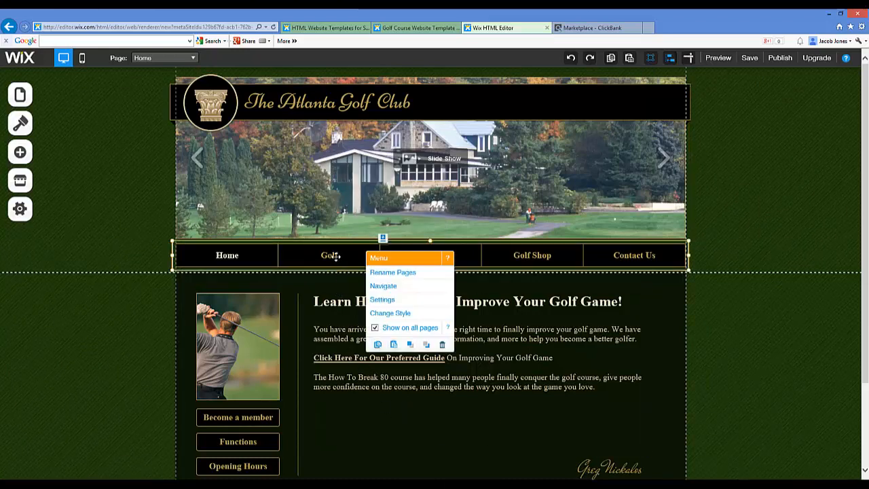
{"action": "left_click", "coordinate": [397, 277]}
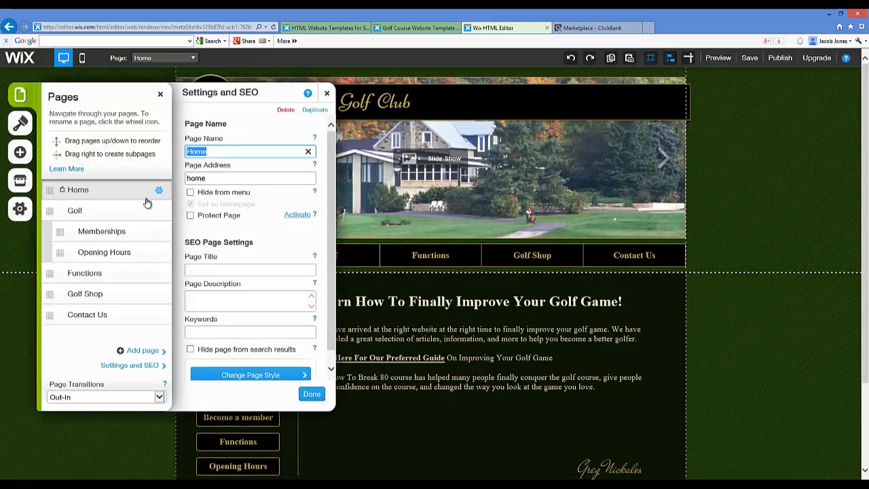
{"action": "left_click", "coordinate": [51, 210]}
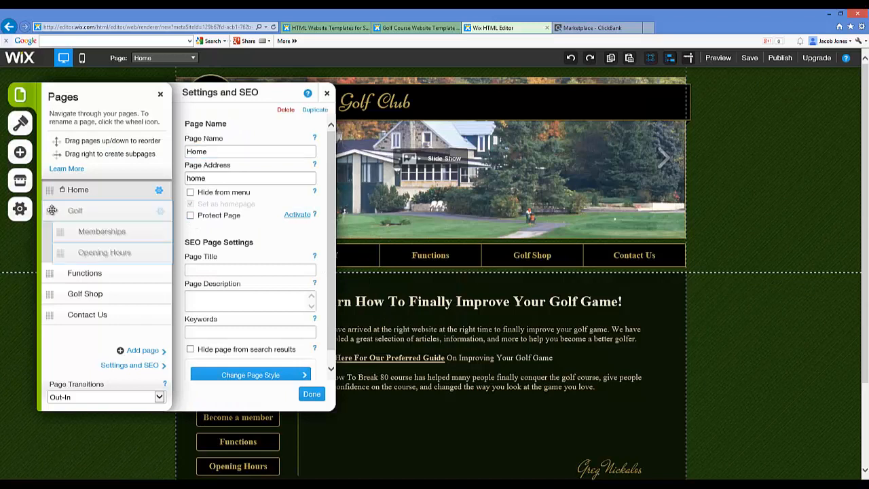
{"action": "left_click", "coordinate": [136, 211]}
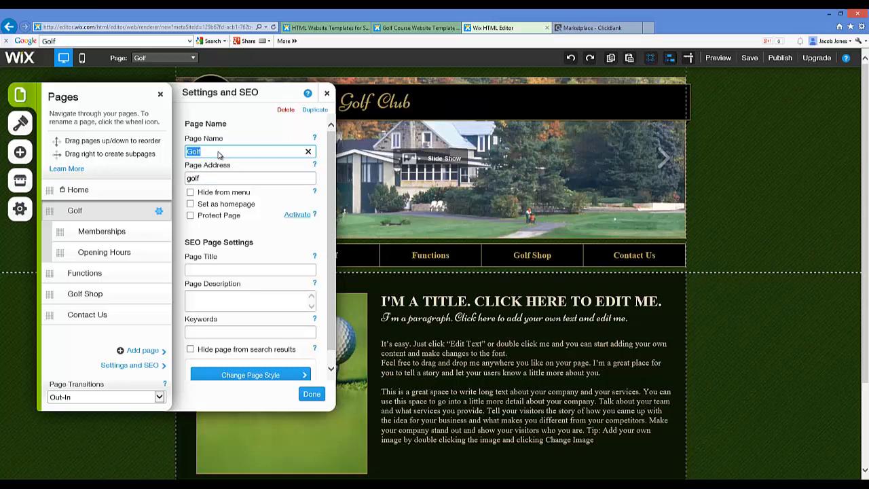
{"action": "type", "text": "How To "}
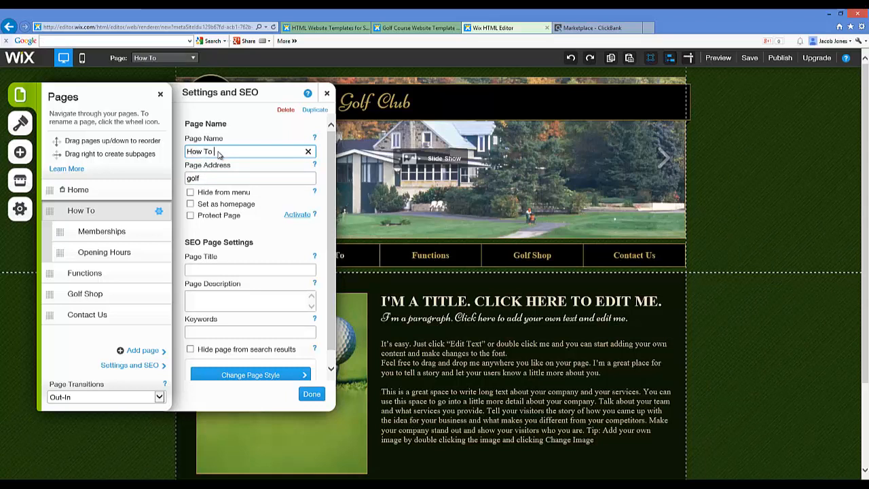
{"action": "type", "text": "C"}
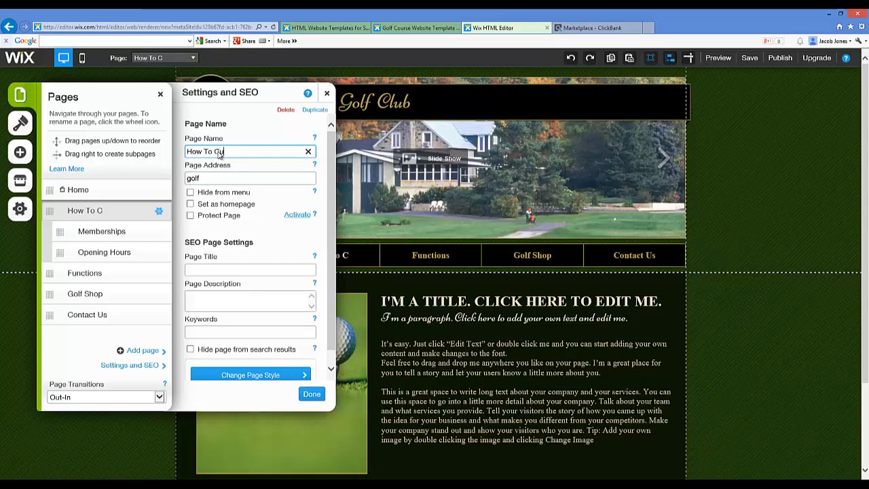
{"action": "type", "text": "ure Slice"}
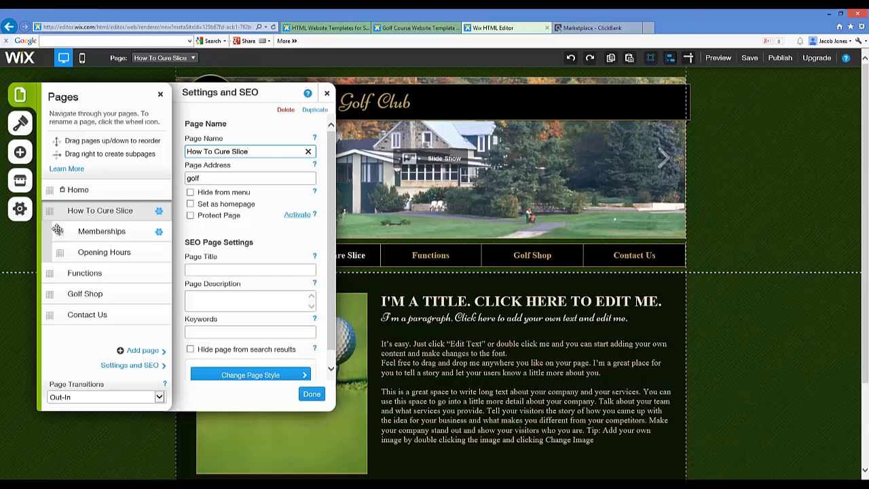
Set the SEO page title of the How To Cure Slice page to "How To Cure Golf Slice"
{"action": "left_click", "coordinate": [155, 234]}
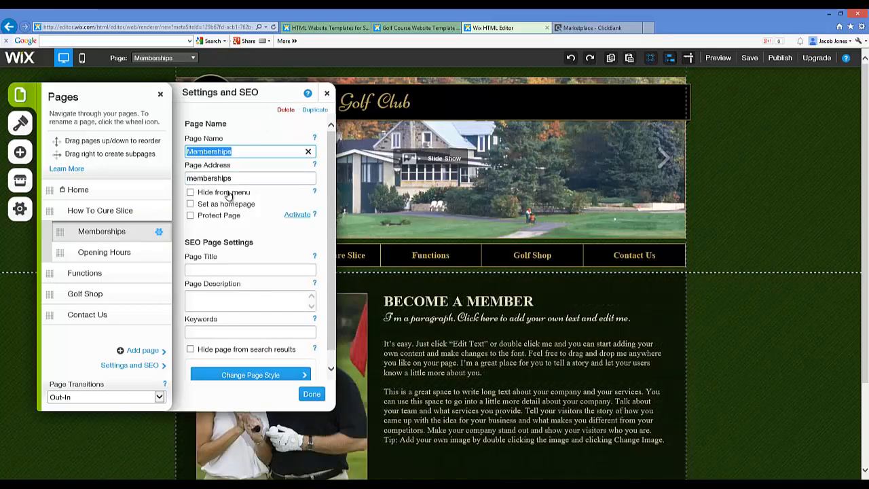
{"action": "left_click", "coordinate": [136, 213]}
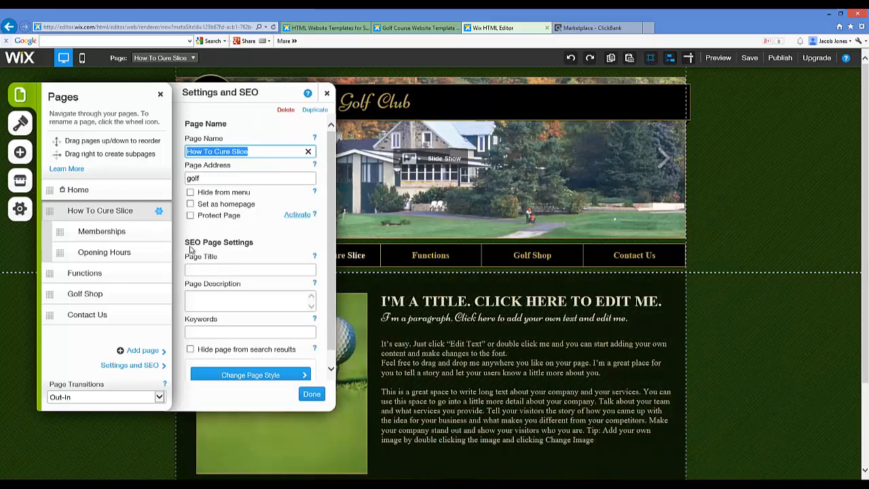
{"action": "left_click", "coordinate": [215, 269]}
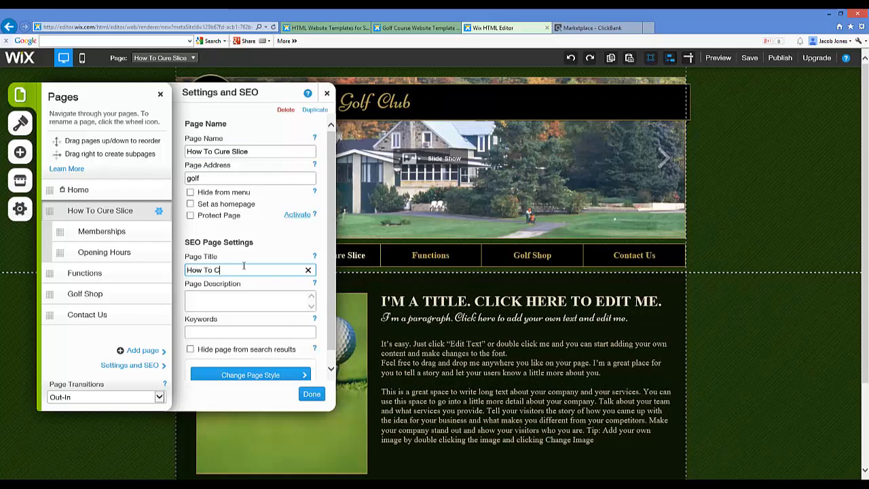
{"action": "type", "text": "lice"}
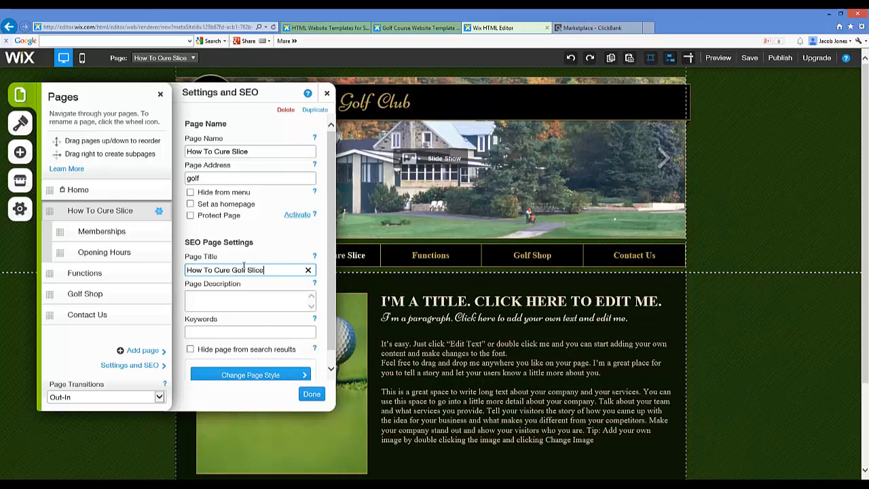
Set the page description to "Learn how to effectively cure your golf slice once and for all."
{"action": "left_click", "coordinate": [248, 301]}
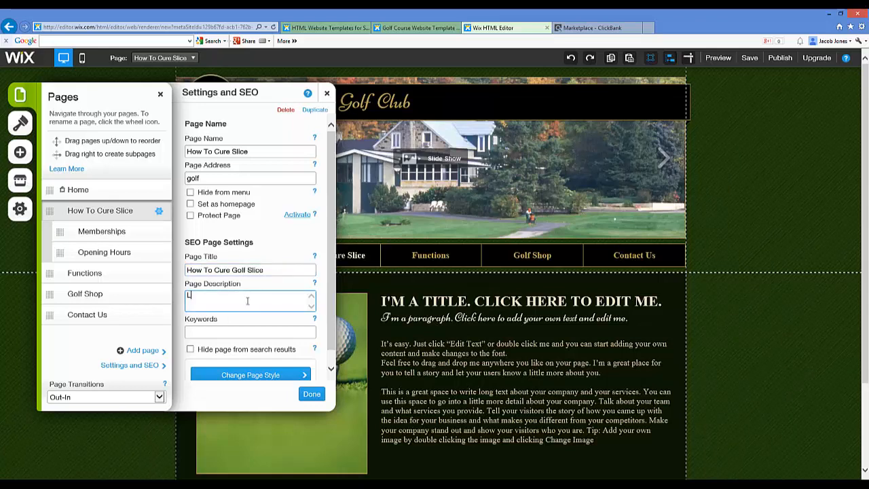
{"action": "type", "text": "Learn "}
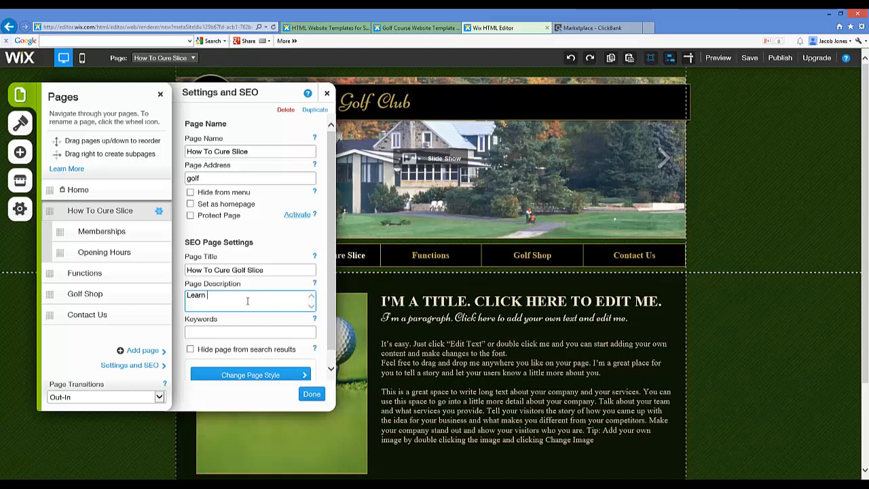
{"action": "type", "text": "how to effectively cure your go"}
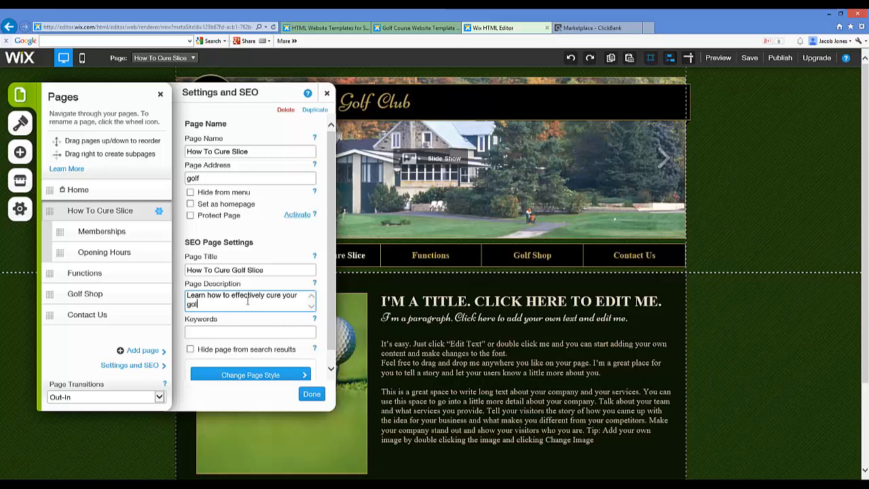
{"action": "type", "text": "lice once and for all."}
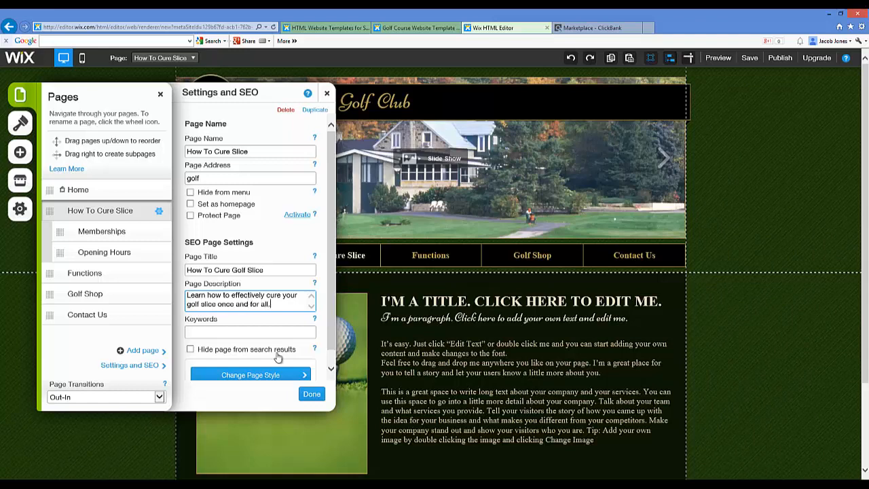
Enter a keyword phrase about curing a golf slice, starting with "cure golf", and finish the page's SEO settings
{"action": "left_click", "coordinate": [292, 329]}
{"action": "type", "text": "cure golf slice"}
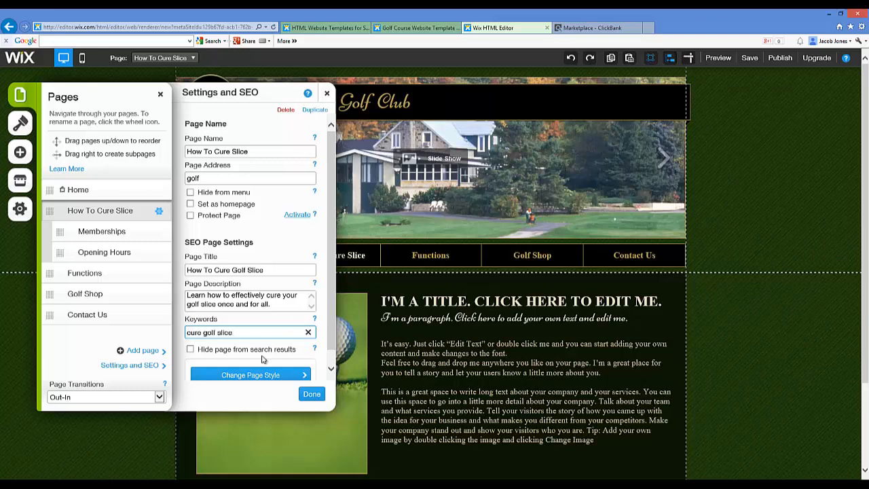
{"action": "left_click", "coordinate": [312, 395]}
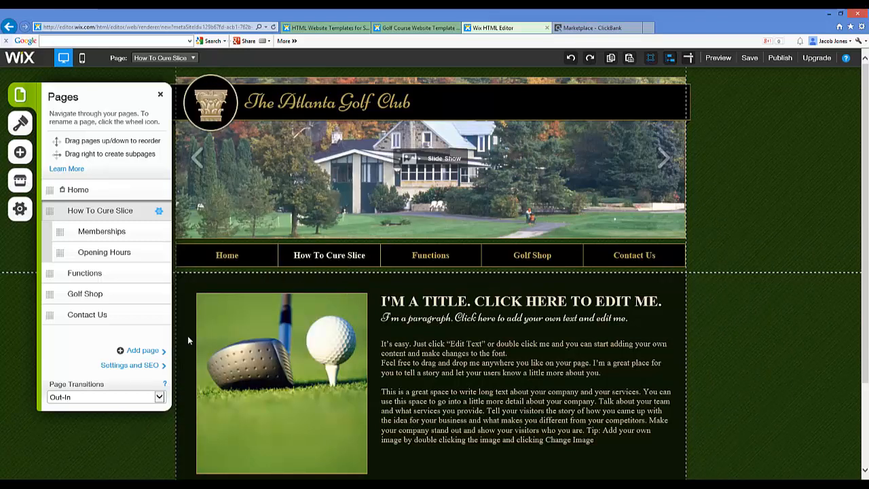
Delete the Memberships subpage from the site and confirm its removal
{"action": "left_click", "coordinate": [102, 231]}
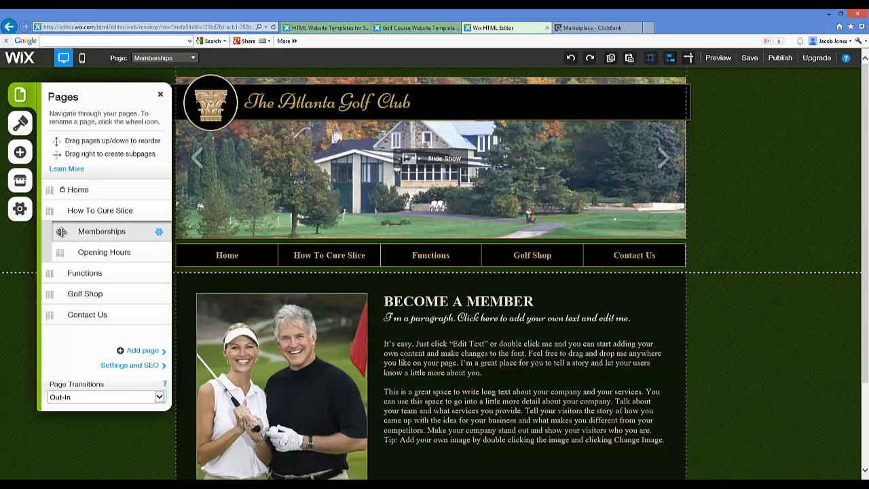
{"action": "left_click", "coordinate": [159, 233]}
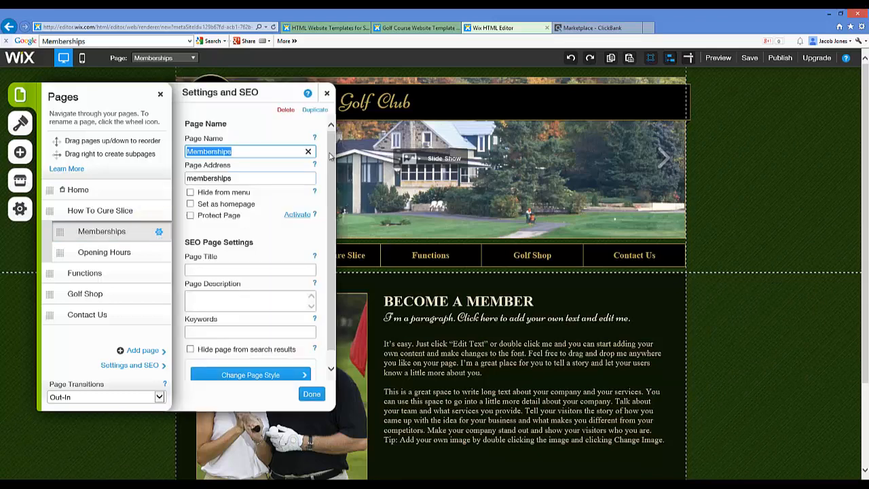
{"action": "left_click", "coordinate": [284, 109]}
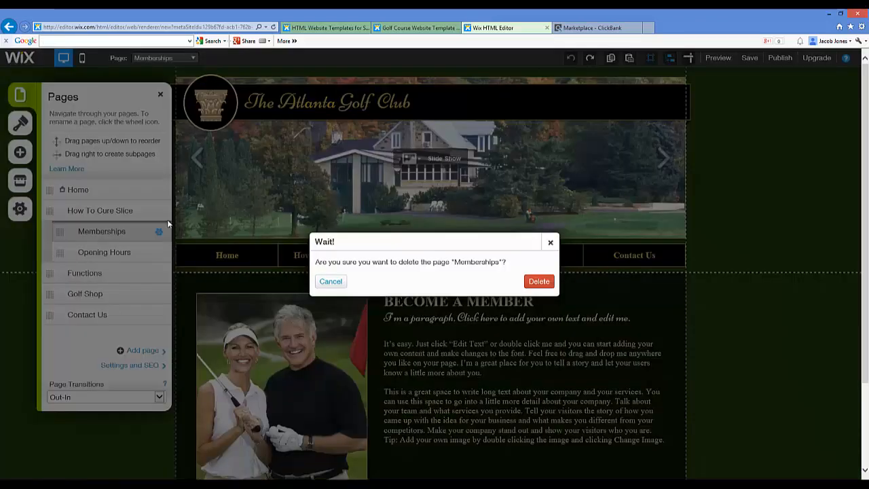
{"action": "left_click", "coordinate": [536, 282]}
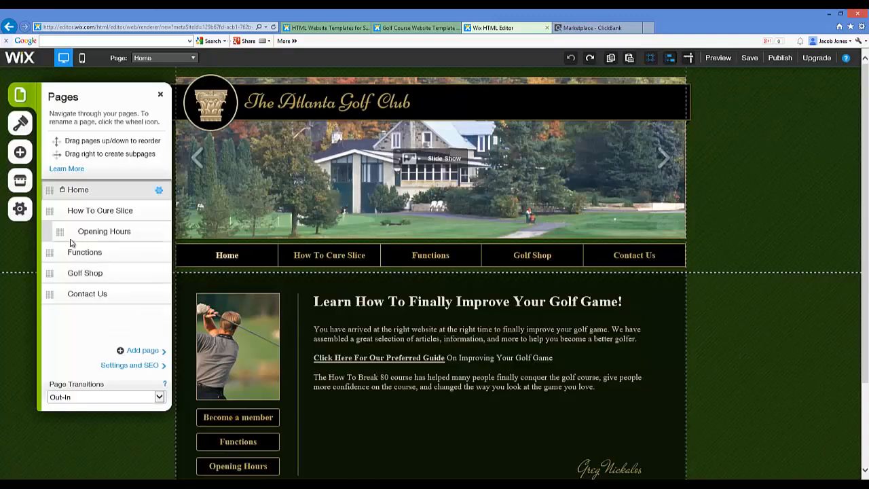
Delete the Opening Hours subpage from the site and confirm its removal
{"action": "left_click", "coordinate": [159, 232]}
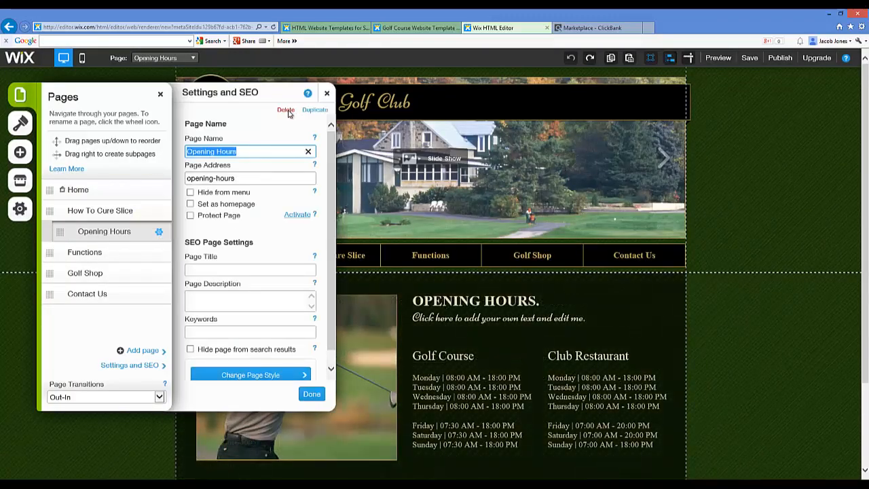
{"action": "left_click", "coordinate": [286, 110]}
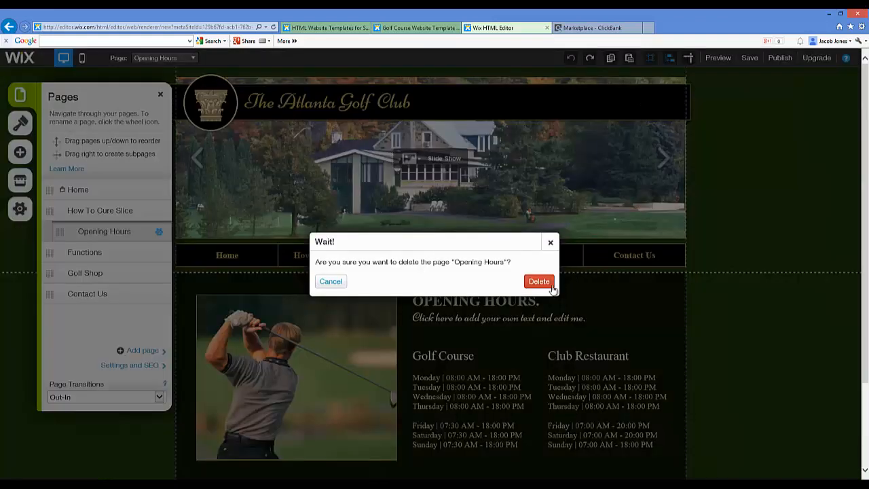
{"action": "left_click", "coordinate": [539, 282]}
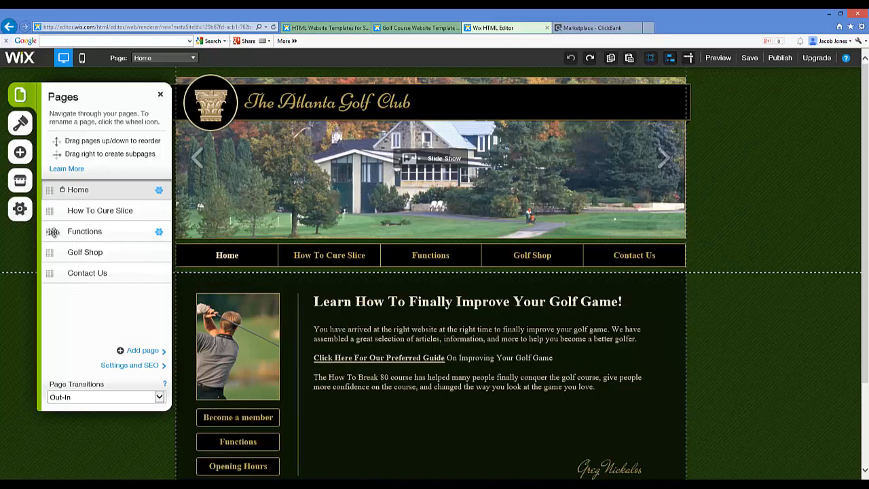
Rename the Functions page to "Recommended Resource" in its page settings
{"action": "left_click", "coordinate": [158, 231]}
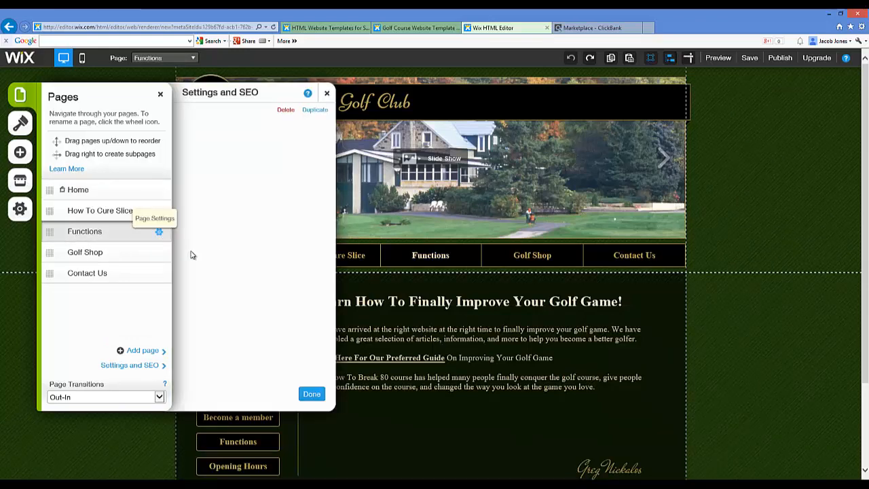
{"action": "type", "text": "Re"}
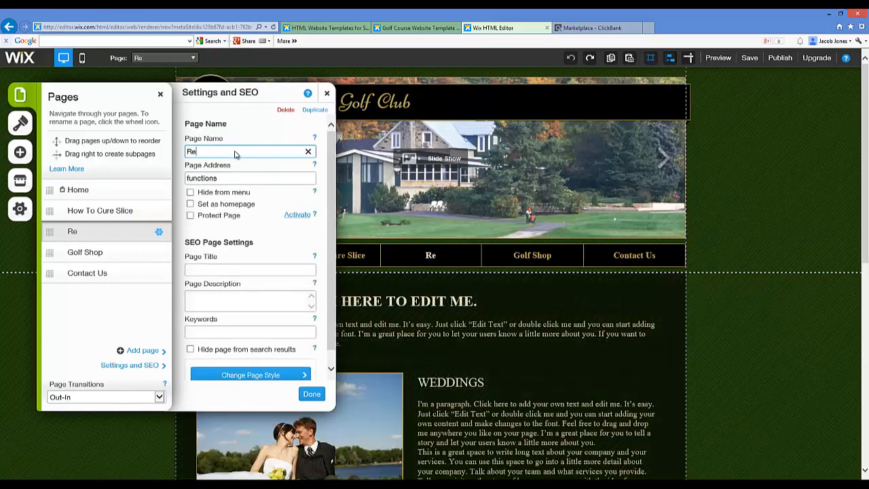
{"action": "type", "text": "commended"}
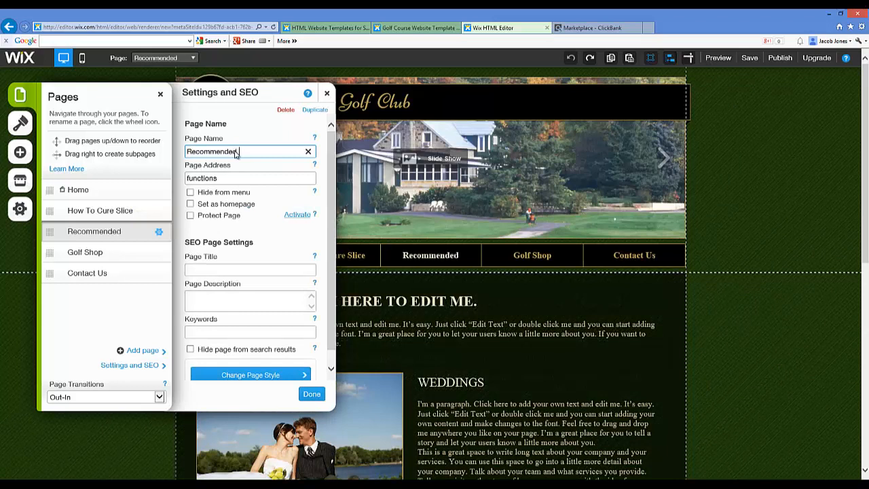
{"action": "type", "text": " Resource"}
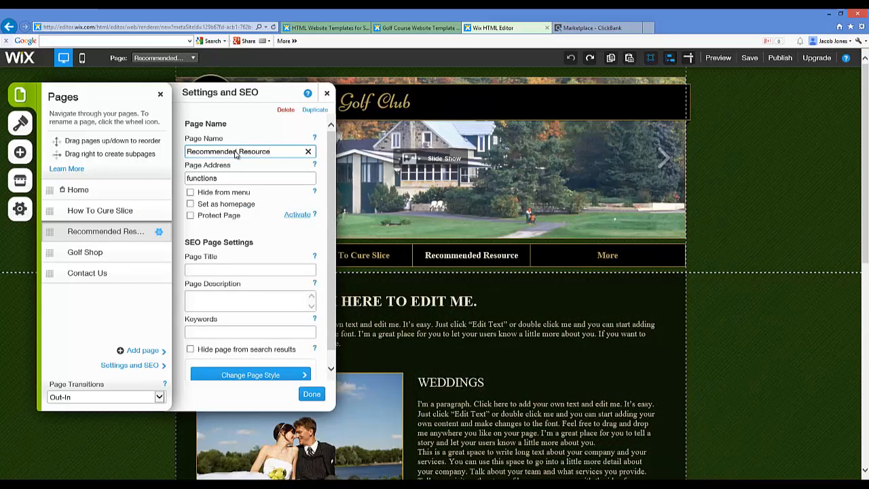
Set the SEO page title of the Recommended Resource page to "Golf Resources"
{"action": "left_click", "coordinate": [221, 269]}
{"action": "type", "text": "Golf Resou"}
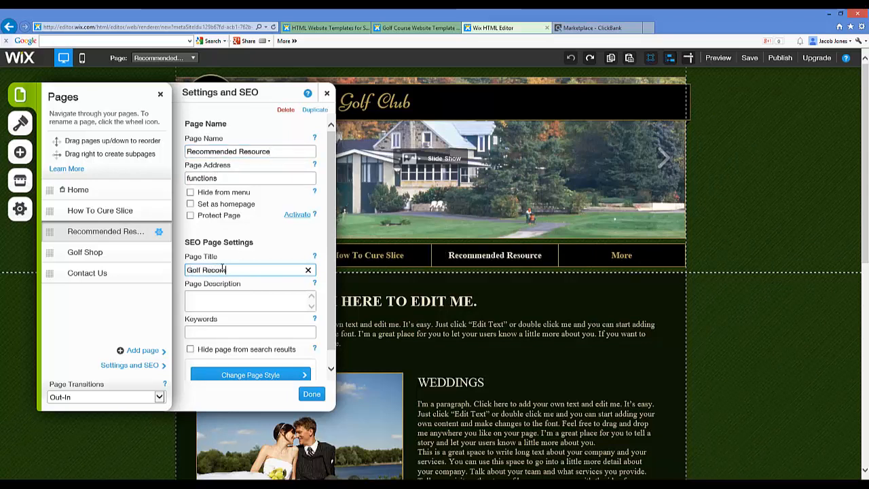
{"action": "type", "text": "Res"}
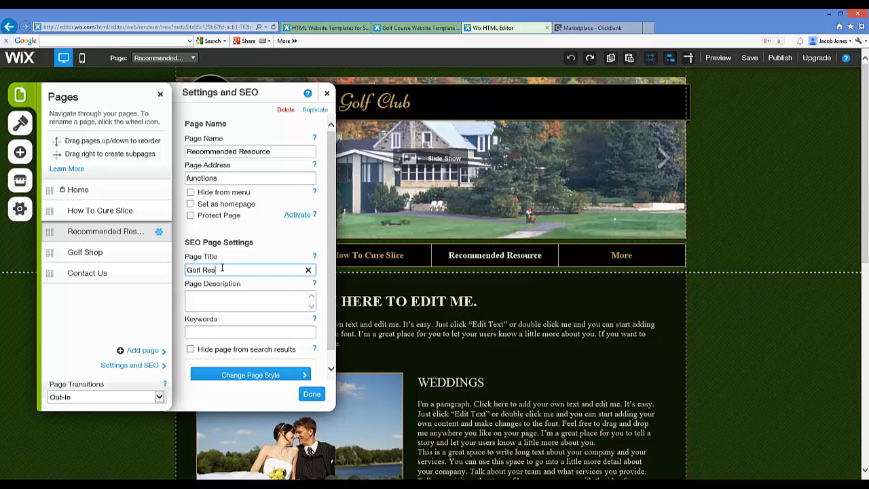
{"action": "type", "text": "ources"}
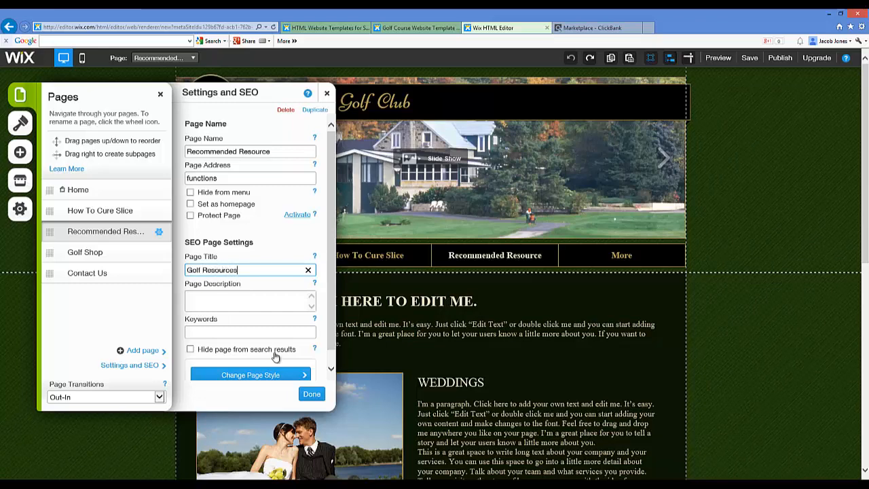
Set the page description to "Find the best golf resources here." and finish the Recommended Resource page's settings
{"action": "left_click", "coordinate": [268, 291]}
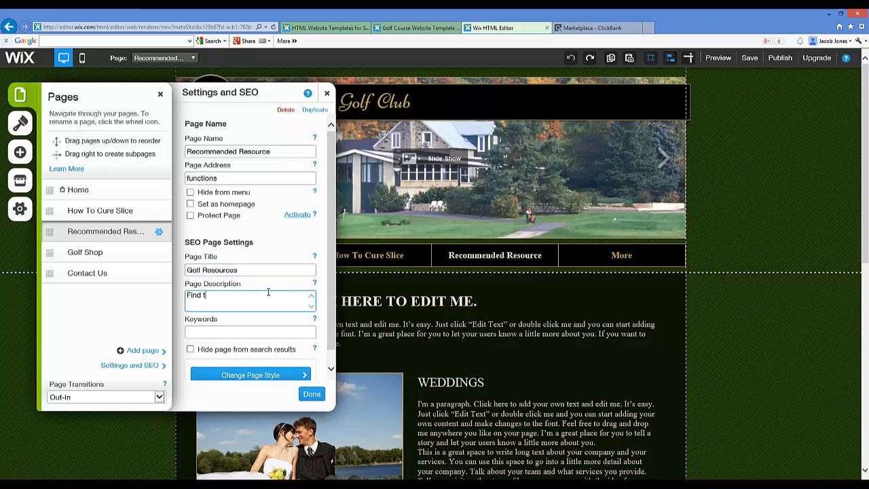
{"action": "type", "text": "Find the best golf resources here."}
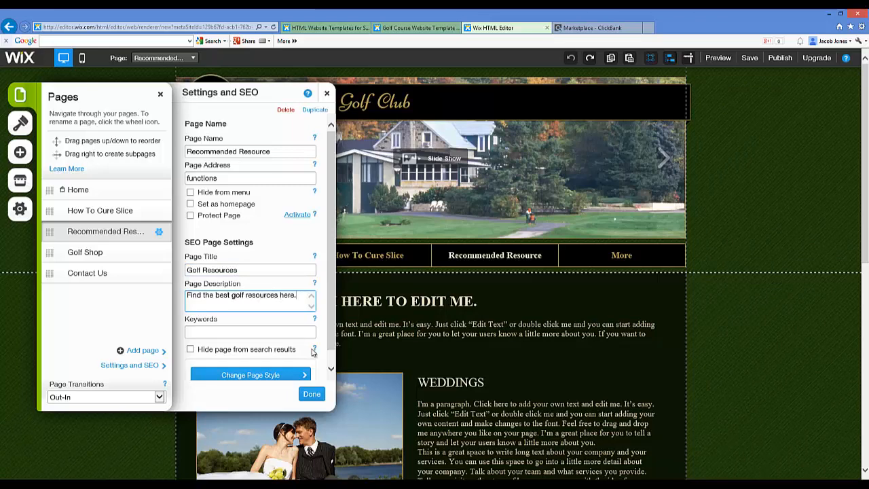
{"action": "left_click", "coordinate": [312, 394]}
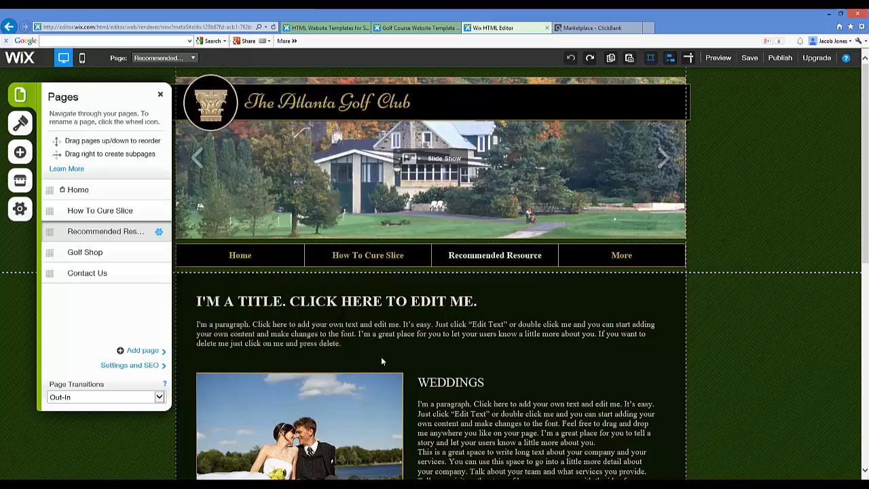
{"action": "left_click", "coordinate": [616, 255]}
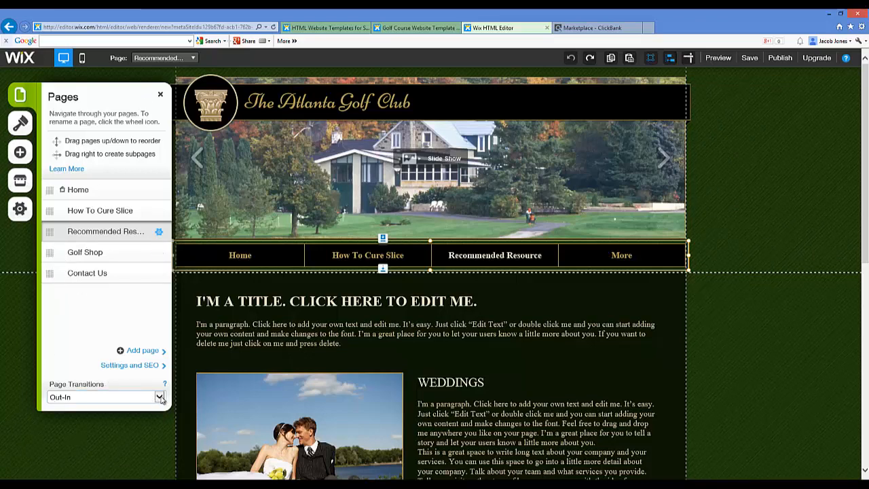
Add a page named "Free Ebook" with the About1 layout and move it directly below How To Cure Slice in the page order
{"action": "left_click", "coordinate": [136, 352]}
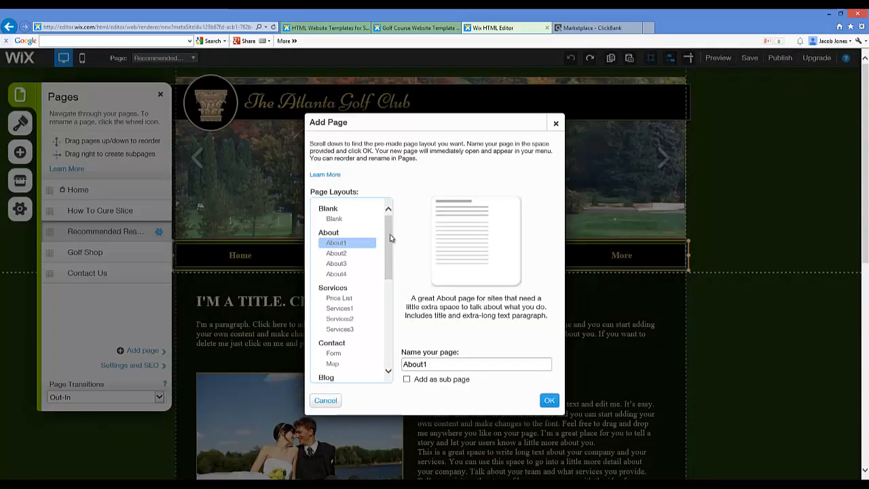
{"action": "left_click", "coordinate": [425, 363]}
{"action": "double_click", "coordinate": [425, 363]}
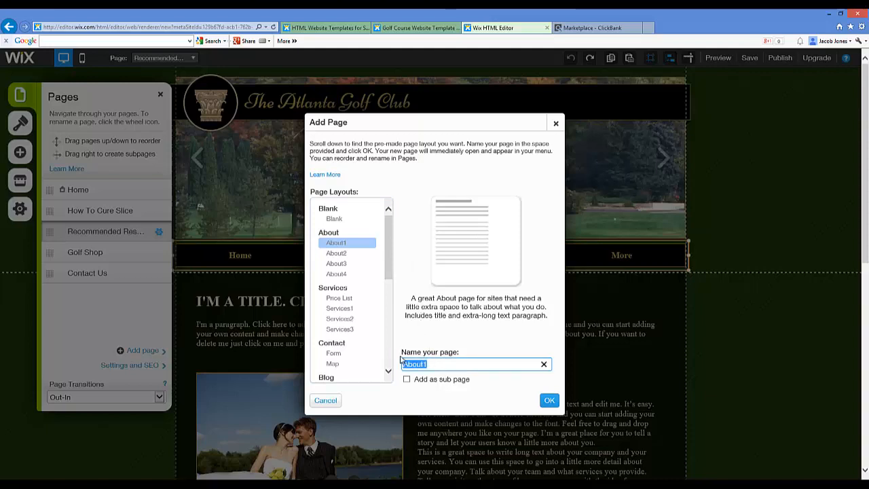
{"action": "type", "text": "Ebpo"}
{"action": "key", "text": "BackSpace"}
{"action": "type", "text": "Fre"}
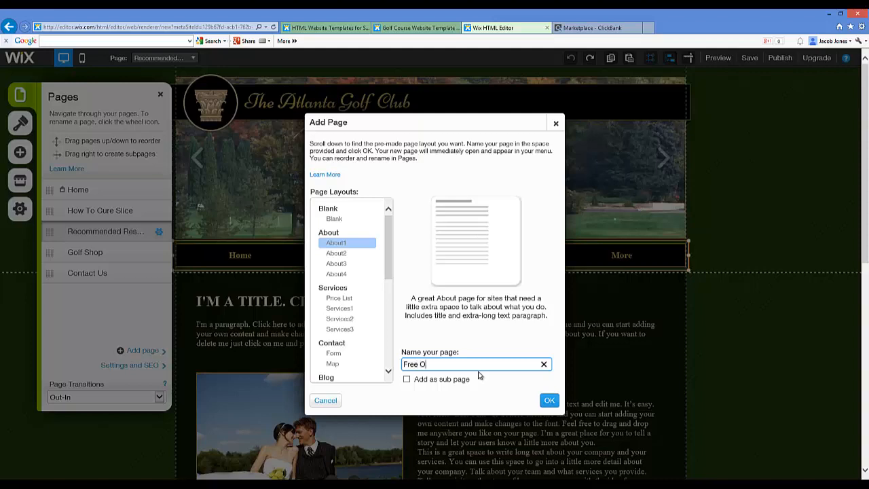
{"action": "type", "text": "e Ebook"}
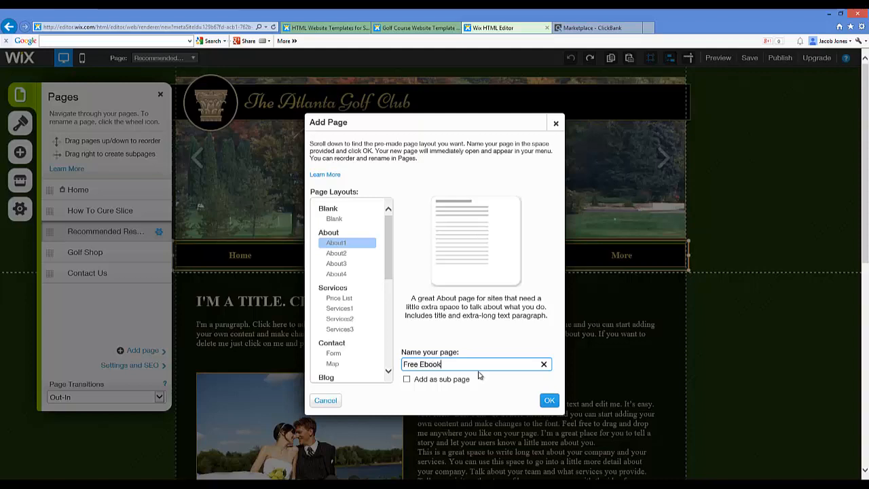
{"action": "left_click", "coordinate": [549, 400]}
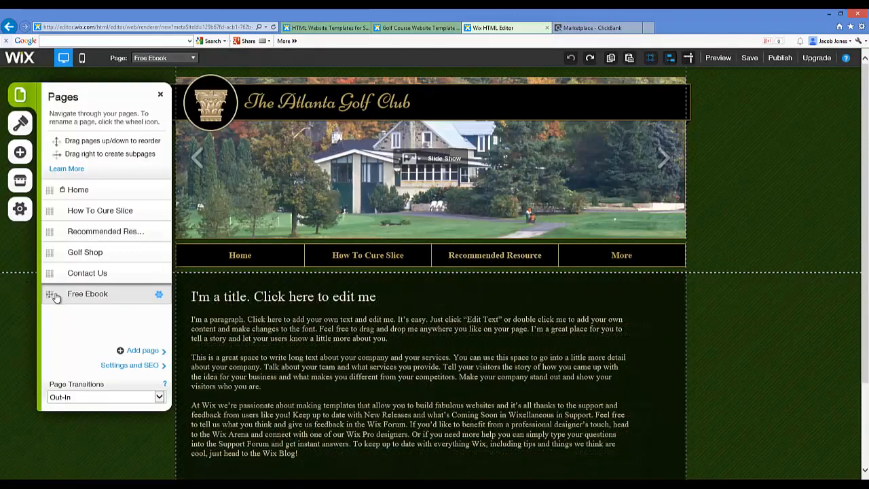
{"action": "left_click_drag", "start_coordinate": [50, 295], "coordinate": [49, 232]}
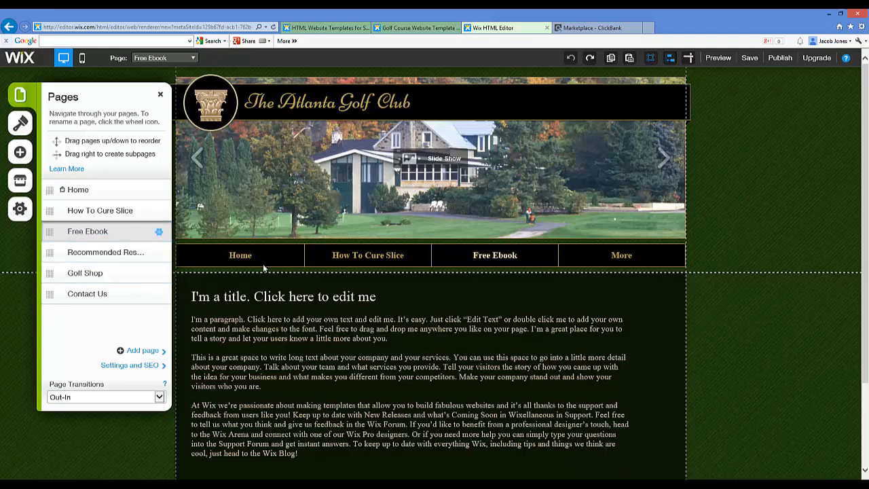
Delete the Recommended Resource page from the site and confirm its removal
{"action": "left_click", "coordinate": [109, 253]}
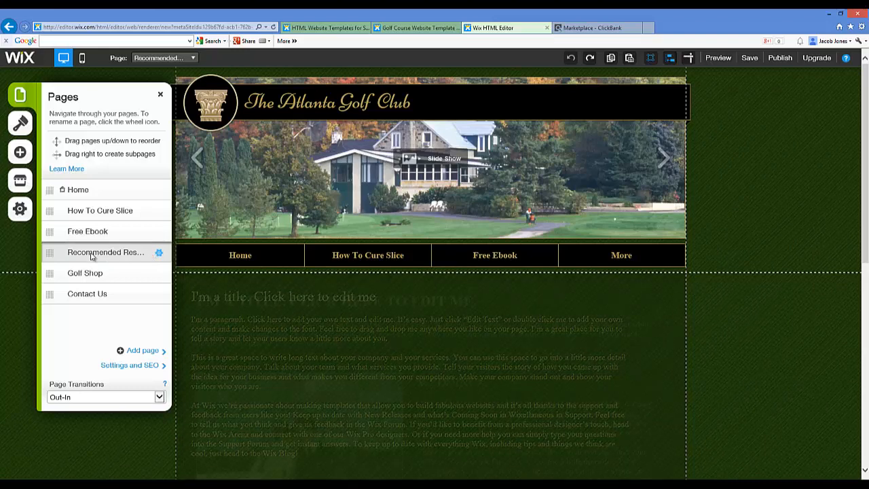
{"action": "left_click", "coordinate": [160, 253]}
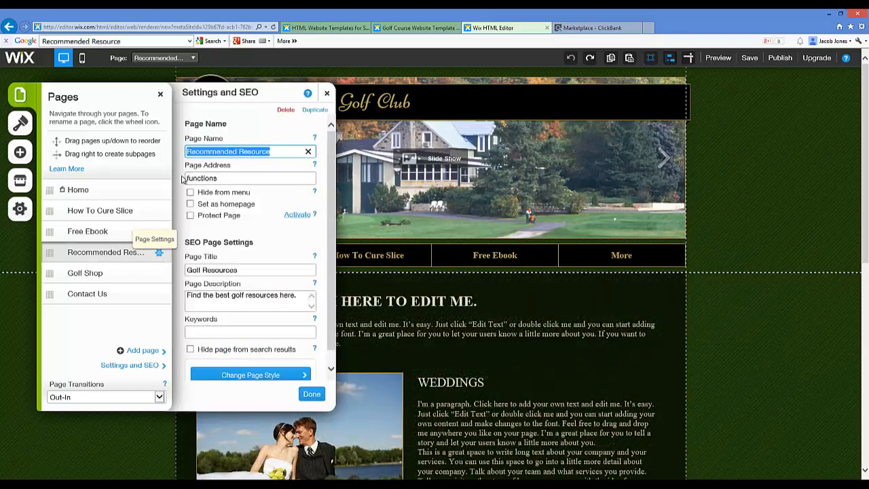
{"action": "left_click", "coordinate": [289, 110]}
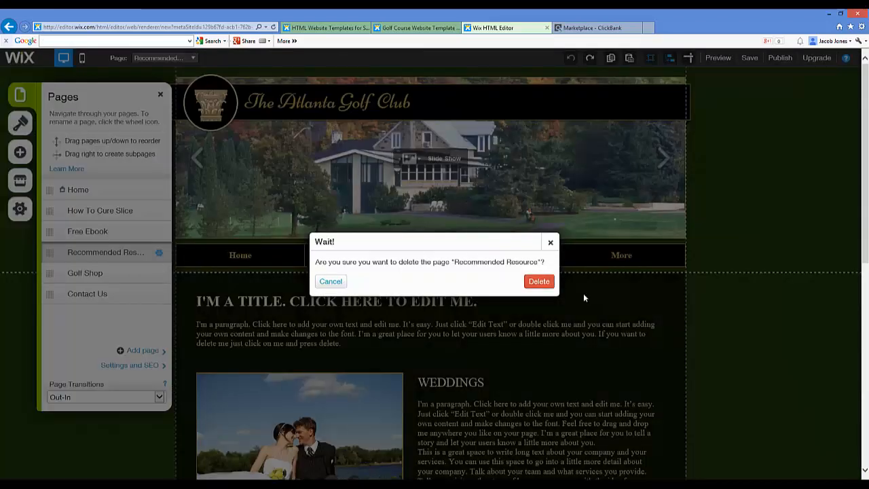
{"action": "left_click", "coordinate": [546, 283]}
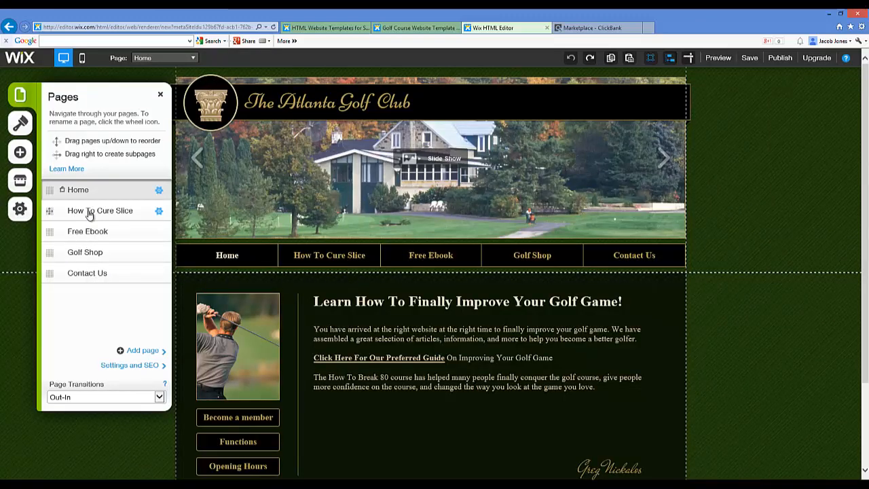
{"action": "left_click", "coordinate": [159, 211]}
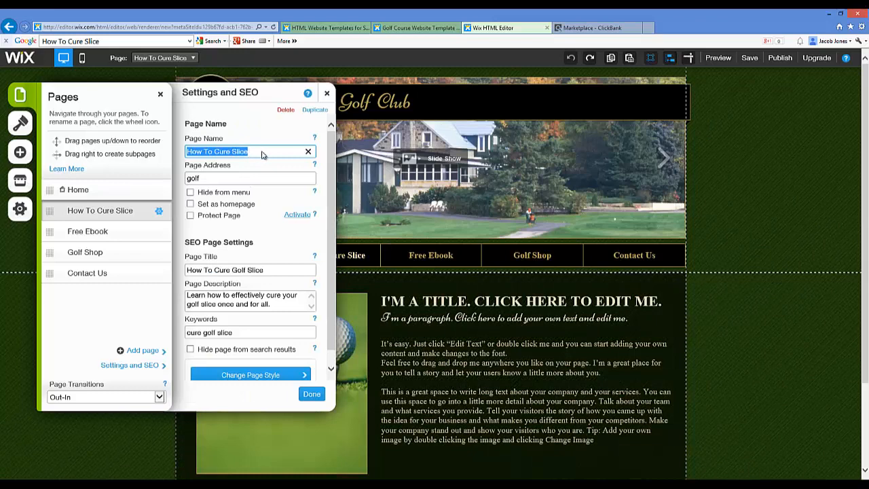
{"action": "left_click", "coordinate": [327, 93]}
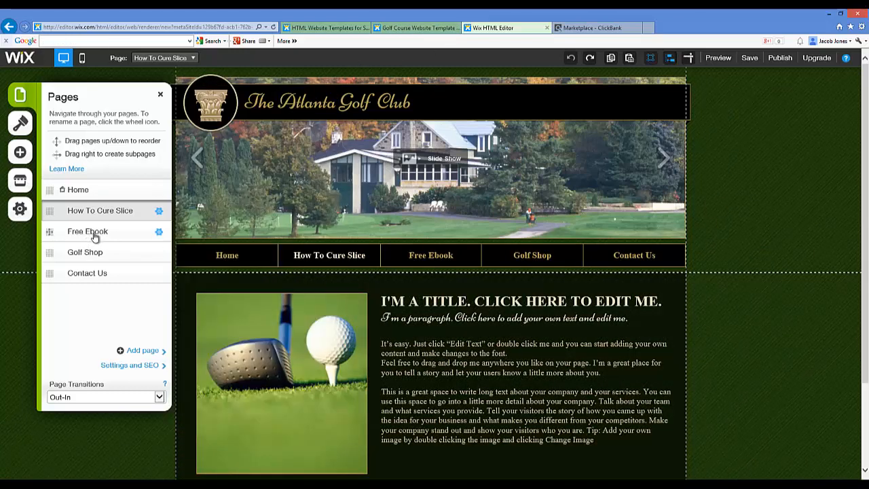
Set the SEO page title of the Free Ebook page to "Free Golf Ebook"
{"action": "left_click", "coordinate": [134, 236]}
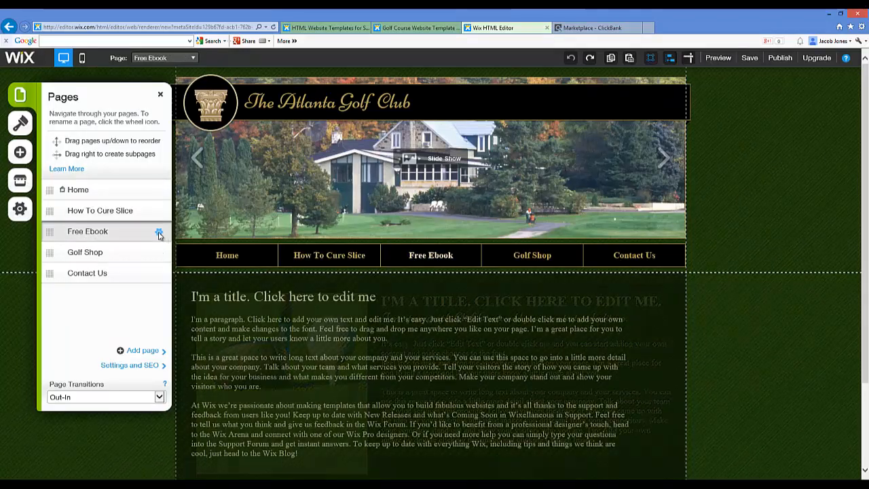
{"action": "left_click", "coordinate": [159, 233]}
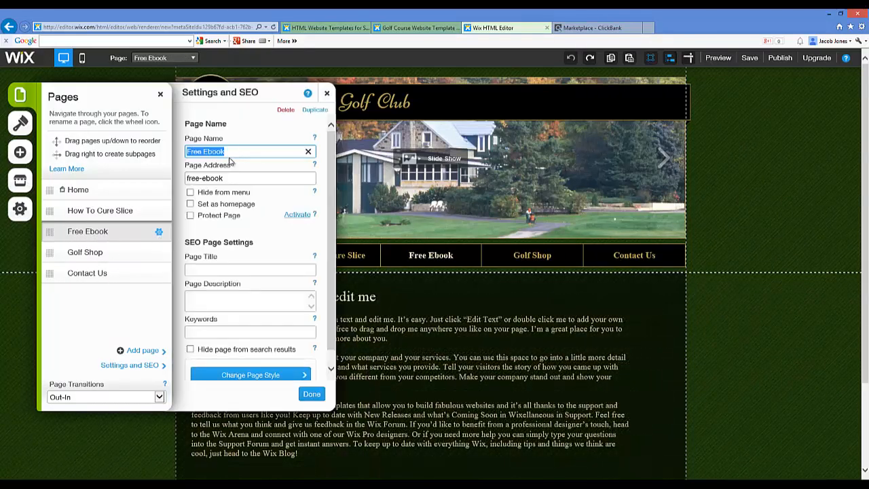
{"action": "left_click", "coordinate": [220, 270]}
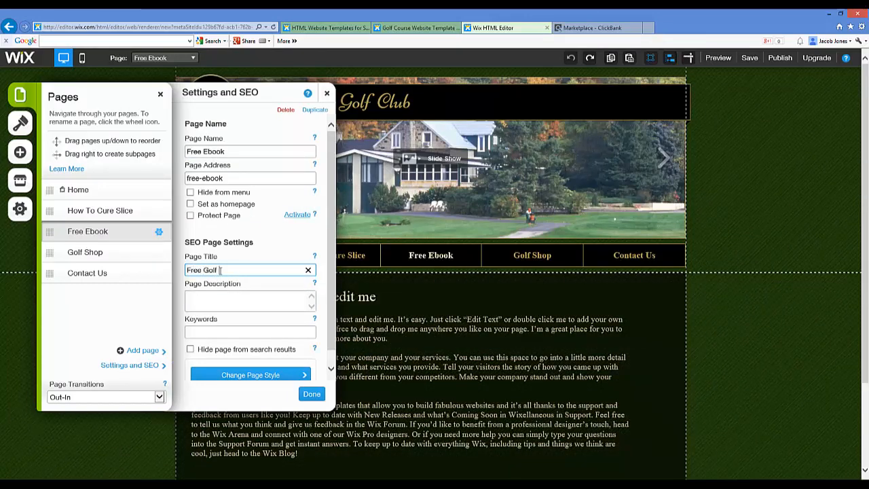
{"action": "type", "text": "Free Golf Ebo"}
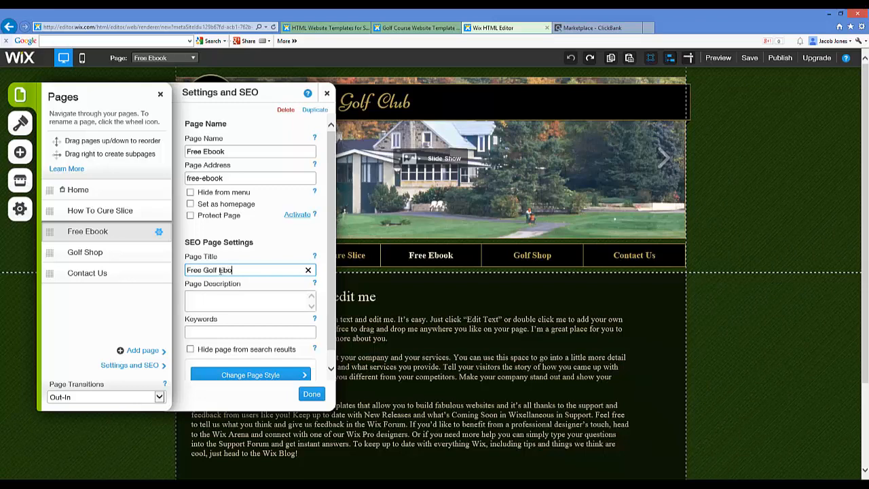
{"action": "type", "text": "ok"}
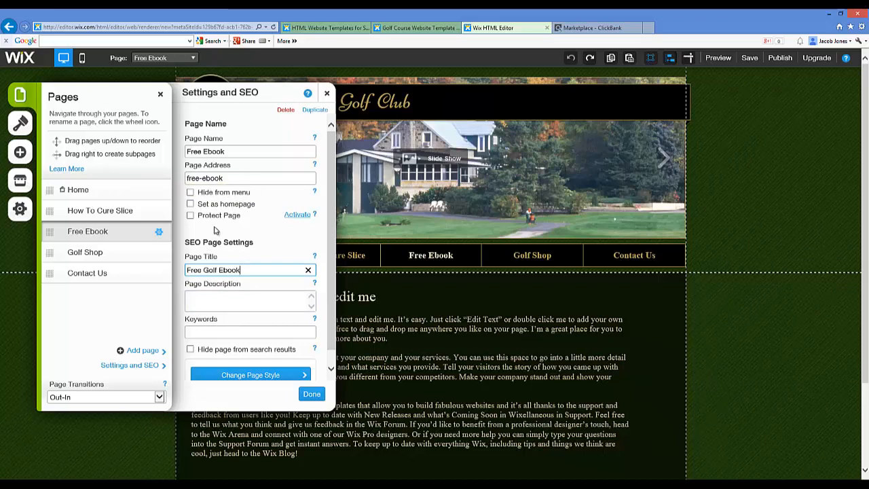
Set the Free Ebook page's description to "Download this free golf ebook to improve your golf score."
{"action": "left_click", "coordinate": [191, 193]}
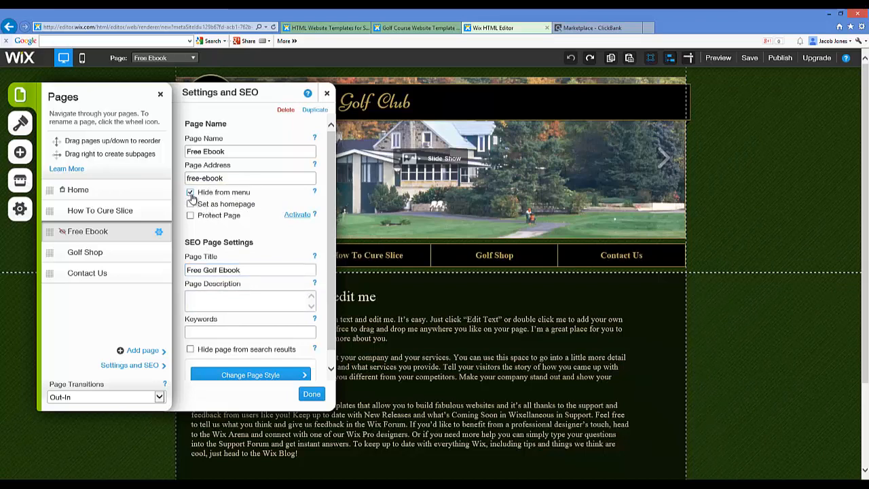
{"action": "left_click", "coordinate": [190, 192]}
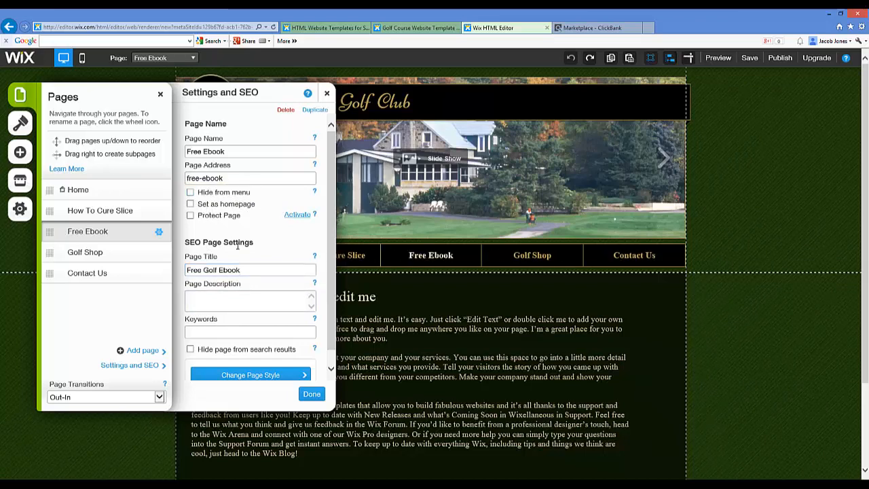
{"action": "left_click", "coordinate": [223, 296]}
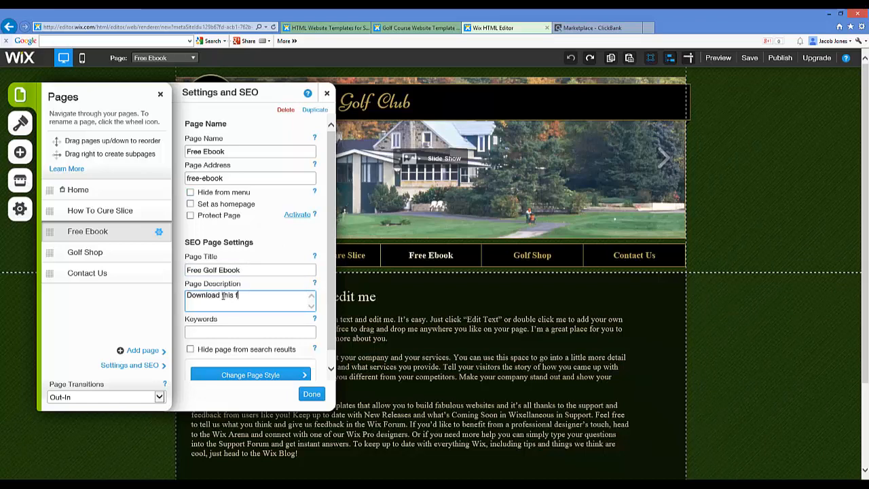
{"action": "type", "text": "Download this free golf ebook to improve your golf "}
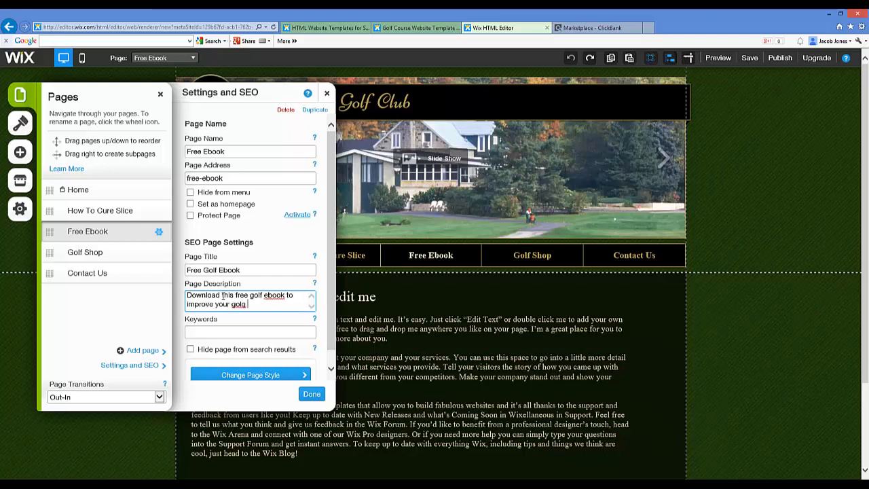
{"action": "type", "text": "score."}
{"action": "key", "text": "Tab"}
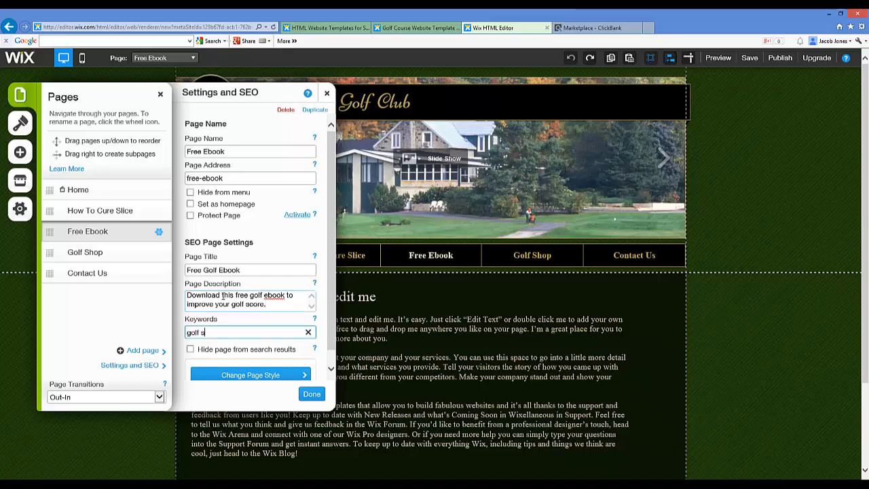
Set the Free Ebook page's keywords to "free golf ebook", then finish the page settings and return to the page canvas
{"action": "type", "text": "free g"}
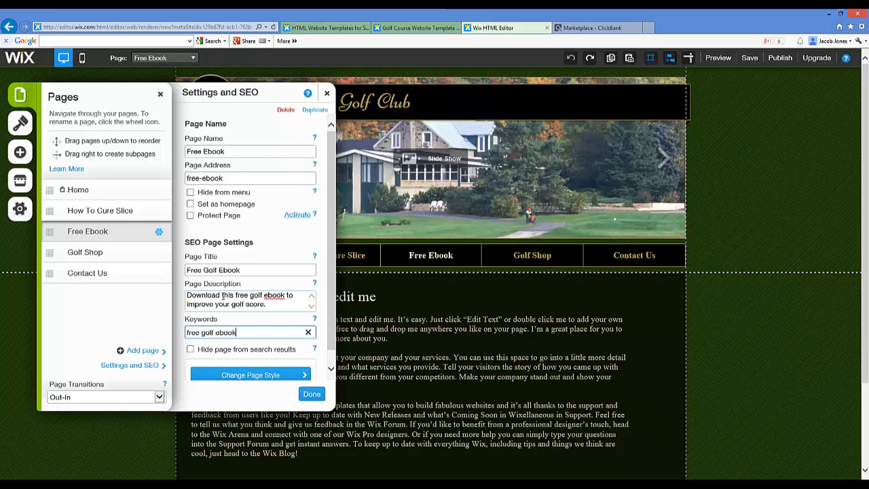
{"action": "left_click", "coordinate": [312, 395]}
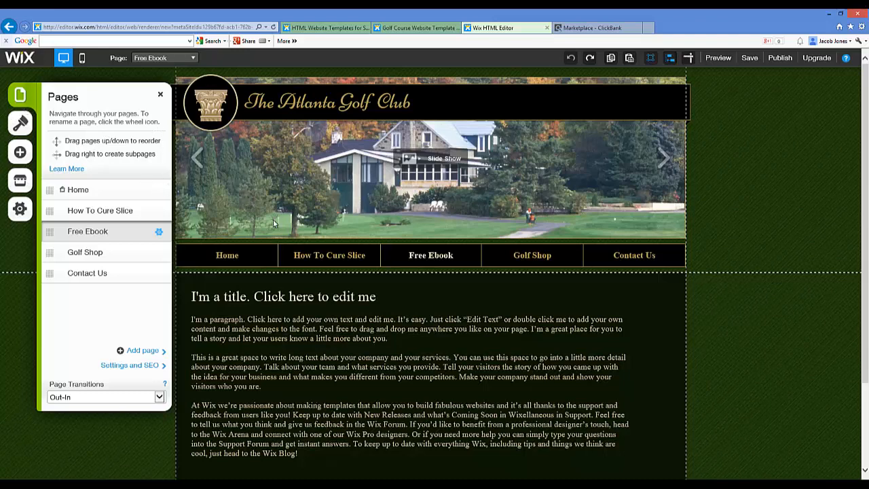
{"action": "left_click", "coordinate": [161, 96]}
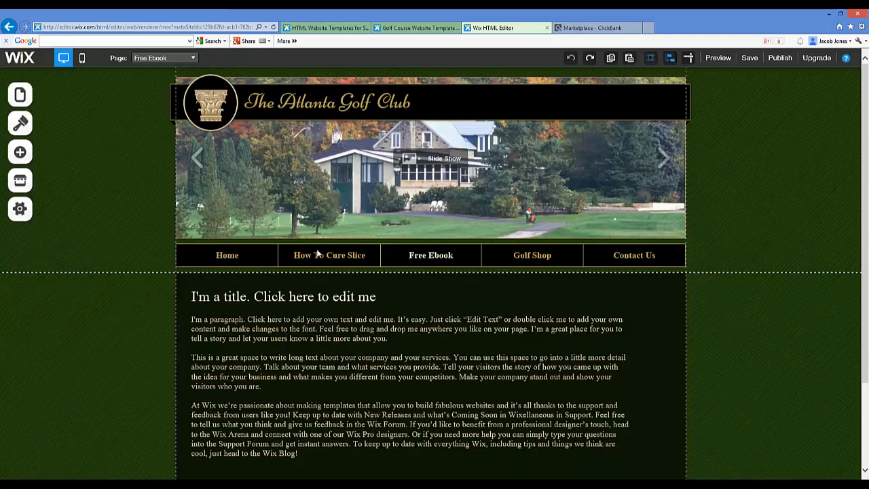
{"action": "left_click", "coordinate": [318, 254]}
{"action": "left_click", "coordinate": [322, 258]}
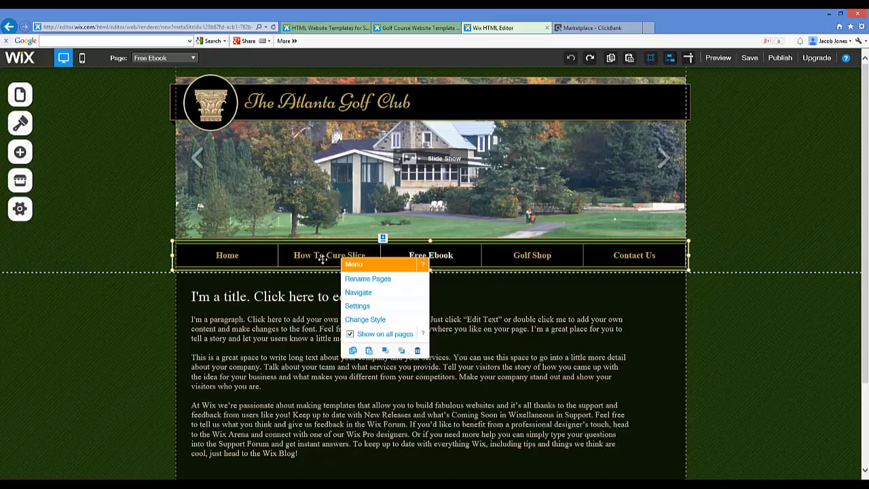
{"action": "left_click", "coordinate": [319, 259]}
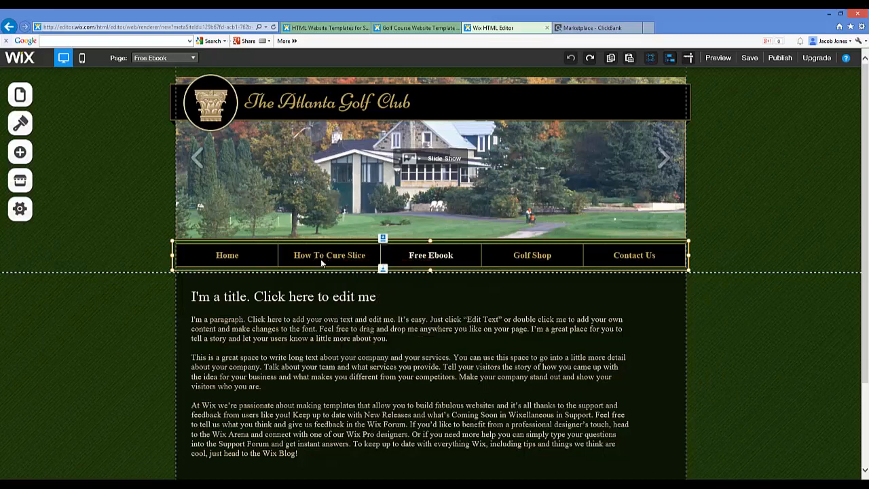
{"action": "double_click", "coordinate": [320, 258]}
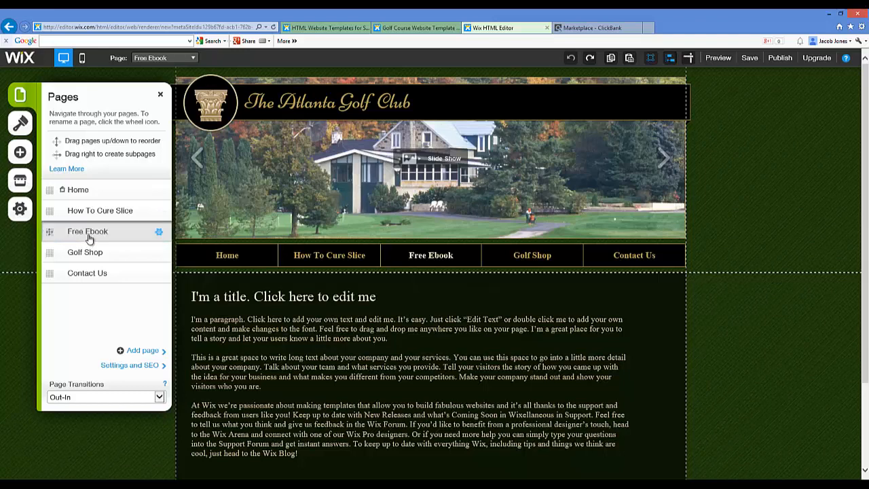
Replace the placeholder title on the Free Ebook page with "Instantly Improve Your Golf Game With This Free Ebook"
{"action": "left_click", "coordinate": [238, 299]}
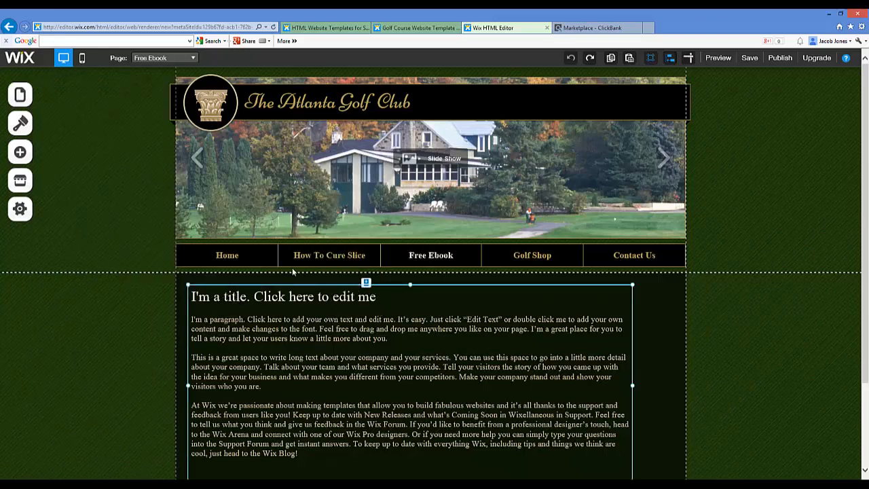
{"action": "scroll", "coordinate": [292, 251], "scroll_direction": "down", "scroll_amount": 3}
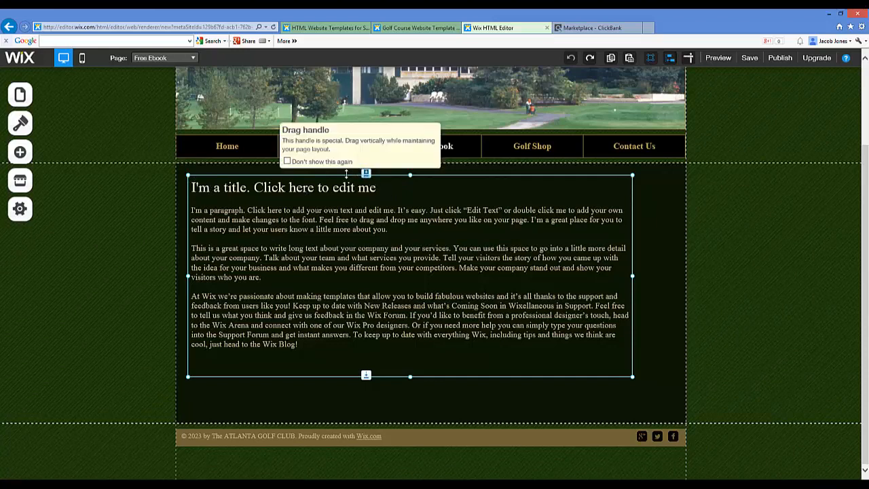
{"action": "left_click", "coordinate": [275, 194]}
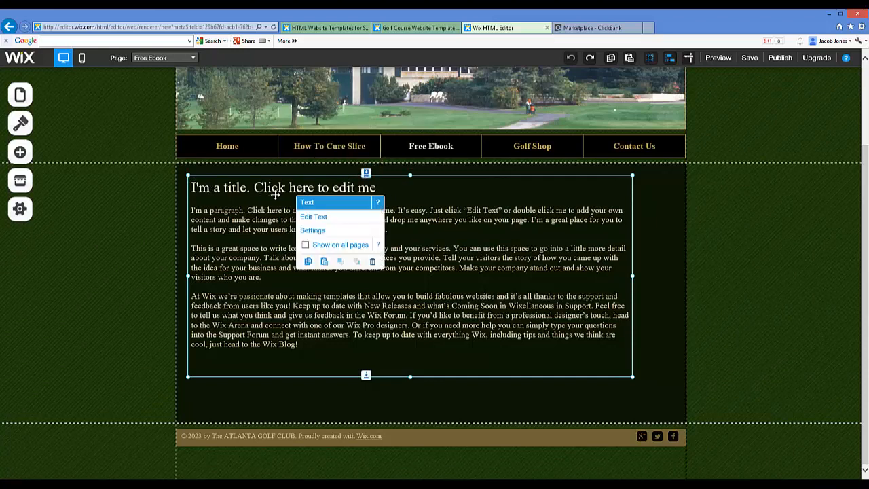
{"action": "left_click", "coordinate": [309, 218]}
{"action": "left_click_drag", "start_coordinate": [193, 188], "coordinate": [398, 191]}
{"action": "type", "text": "Inst"}
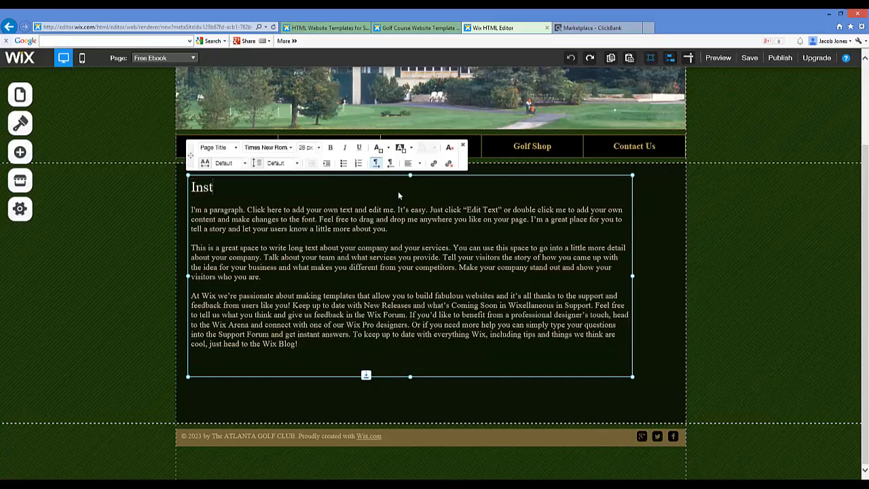
{"action": "type", "text": "antly"}
{"action": "key", "text": "BackSpace"}
{"action": "key", "text": "BackSpace"}
{"action": "key", "text": "BackSpace"}
{"action": "key", "text": "BackSpace"}
{"action": "key", "text": "BackSpace"}
{"action": "key", "text": "BackSpace"}
{"action": "key", "text": "BackSpace"}
{"action": "key", "text": "BackSpace"}
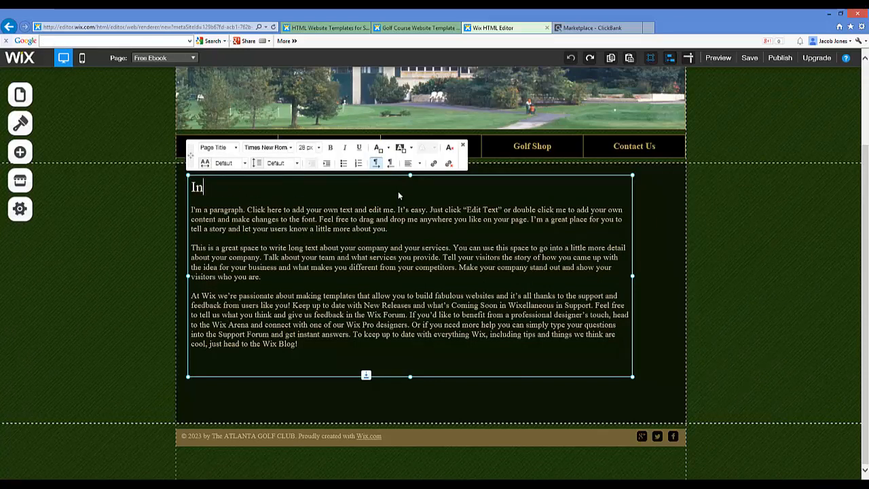
{"action": "type", "text": "Instantly Onli"}
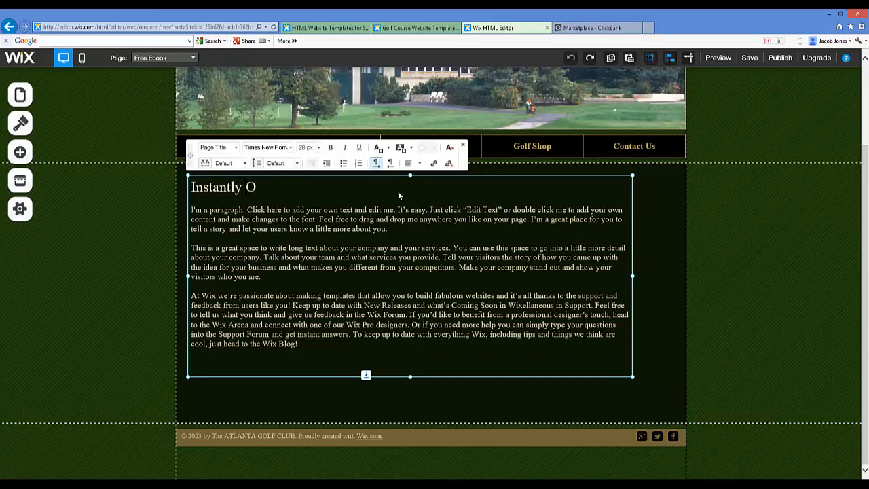
{"action": "key", "text": "BackSpace"}
{"action": "key", "text": "BackSpace"}
{"action": "key", "text": "BackSpace"}
{"action": "key", "text": "BackSpace"}
{"action": "type", "text": "Imp"}
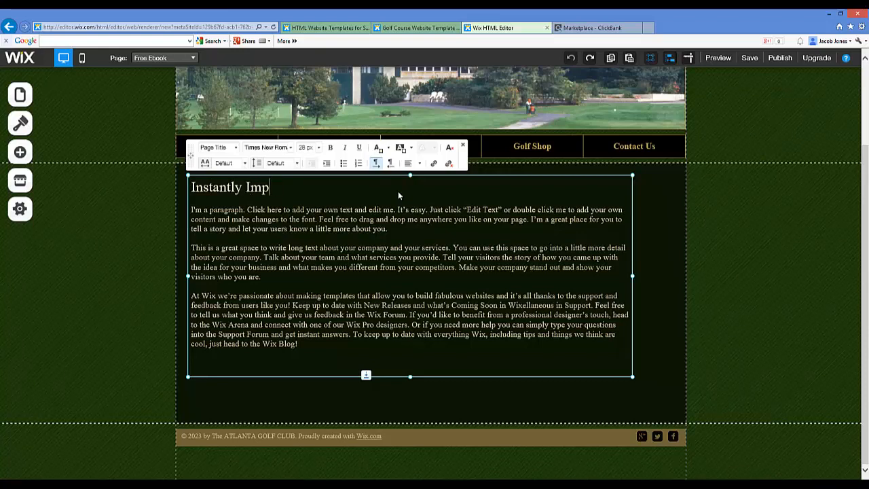
{"action": "type", "text": "rove Your Golf "}
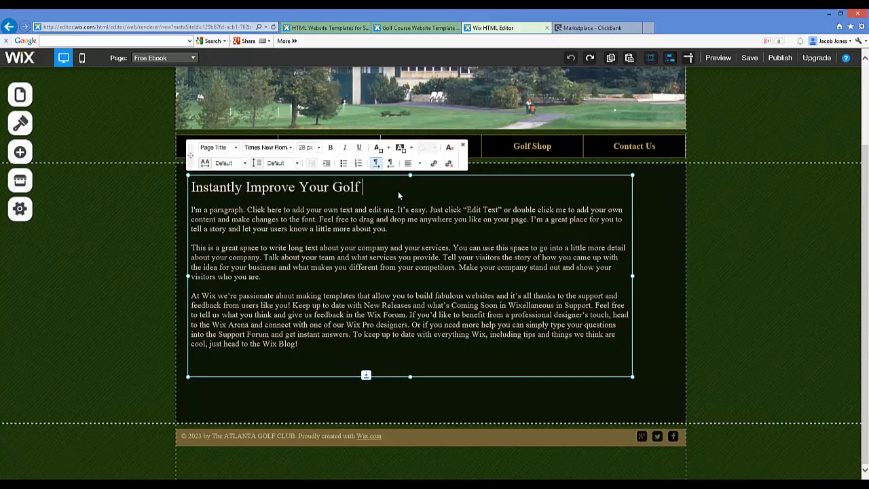
{"action": "type", "text": "Game With This Free B"}
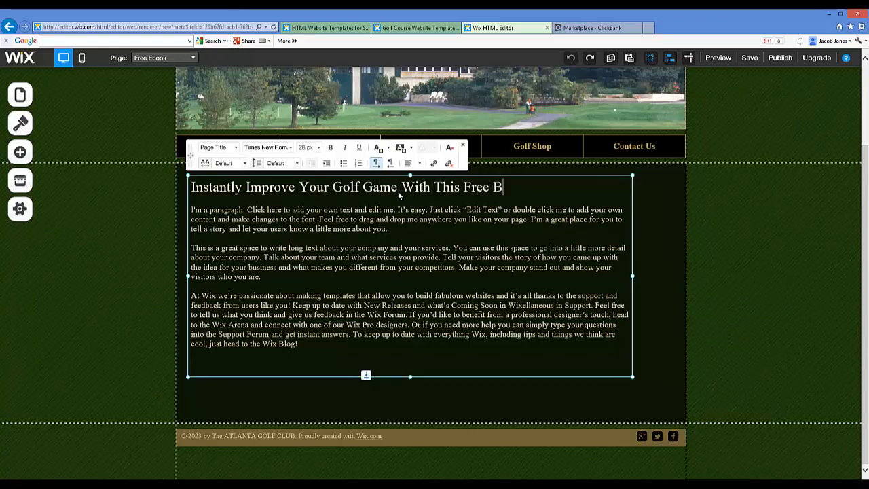
{"action": "key", "text": "BackSpace"}
{"action": "type", "text": "Ebook"}
{"action": "left_click", "coordinate": [327, 396]}
Delete the placeholder paragraphs below the Free Ebook heading and shrink the text box to fit the heading
{"action": "left_click", "coordinate": [300, 342]}
{"action": "left_click", "coordinate": [284, 260]}
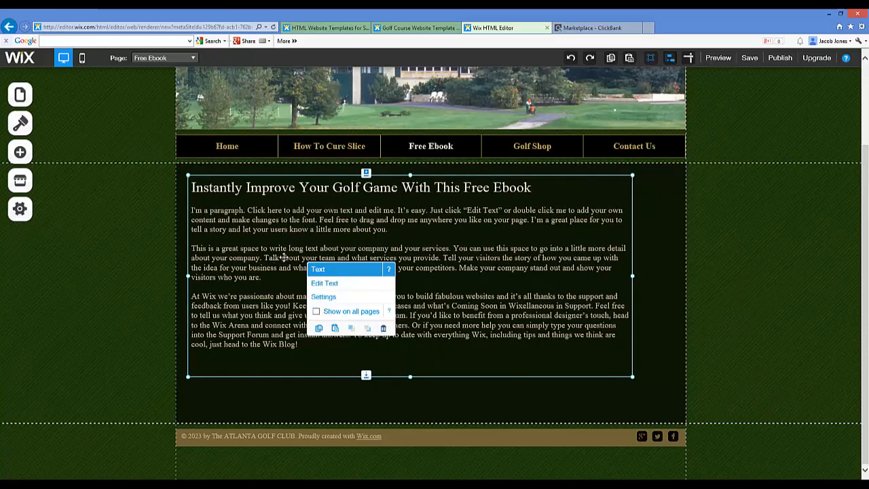
{"action": "double_click", "coordinate": [209, 219]}
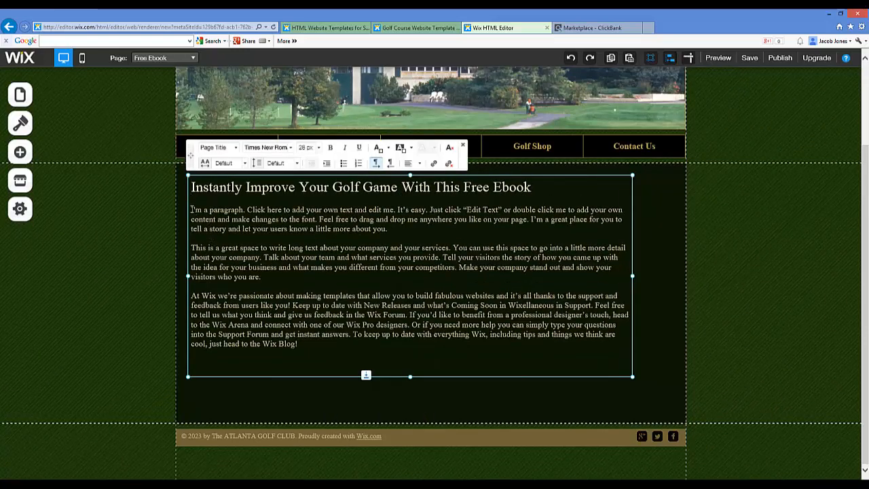
{"action": "left_click_drag", "start_coordinate": [192, 211], "coordinate": [324, 345]}
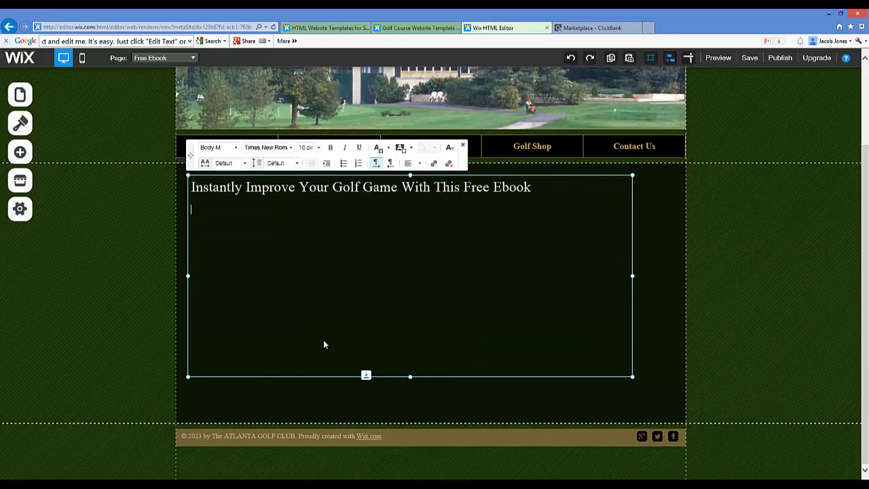
{"action": "key", "text": "Delete"}
{"action": "left_click_drag", "start_coordinate": [411, 375], "coordinate": [403, 213]}
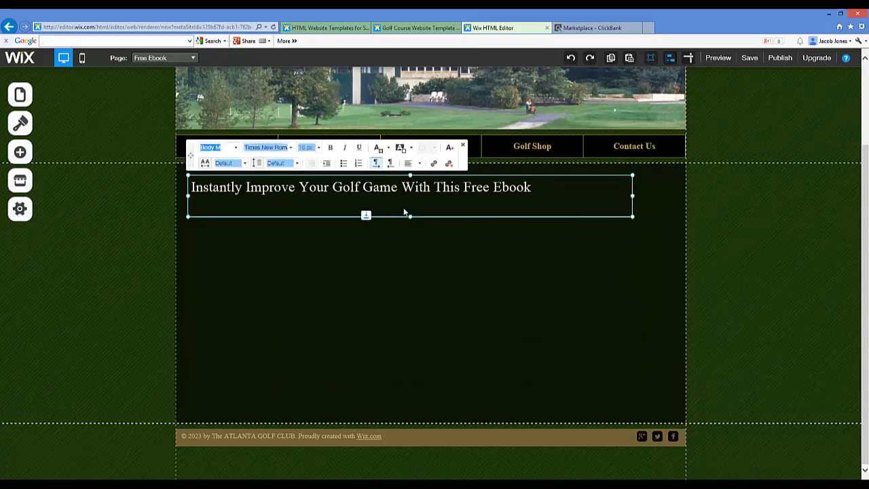
Search the App Market for "html" and add the free HTML iFrame/Embed app to the Free Ebook page
{"action": "left_click", "coordinate": [35, 188]}
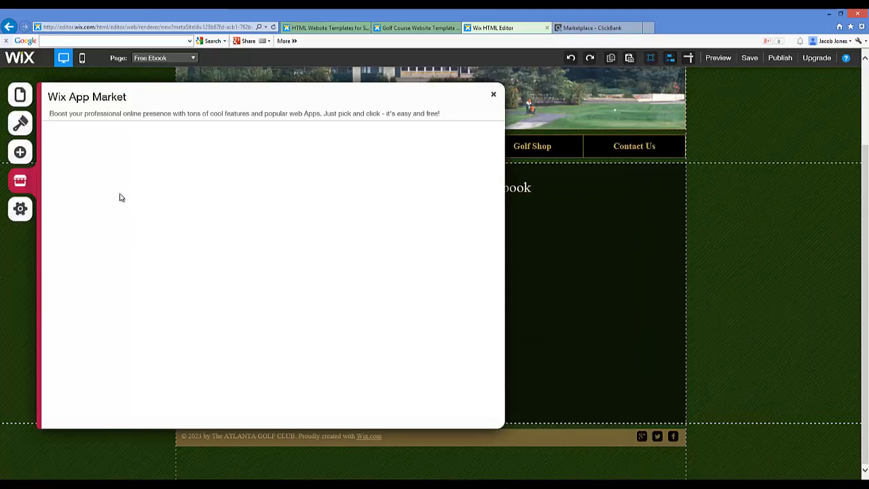
{"action": "left_click", "coordinate": [93, 134]}
{"action": "type", "text": "h"}
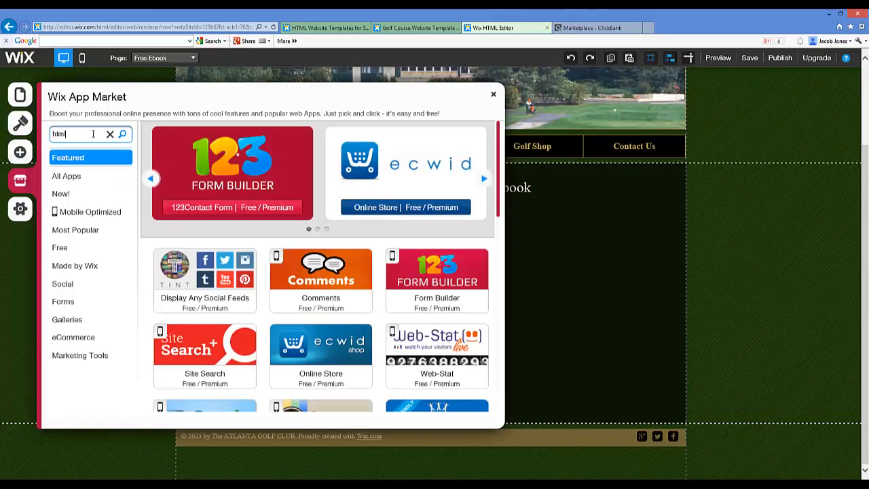
{"action": "type", "text": "tml"}
{"action": "key", "text": "Return"}
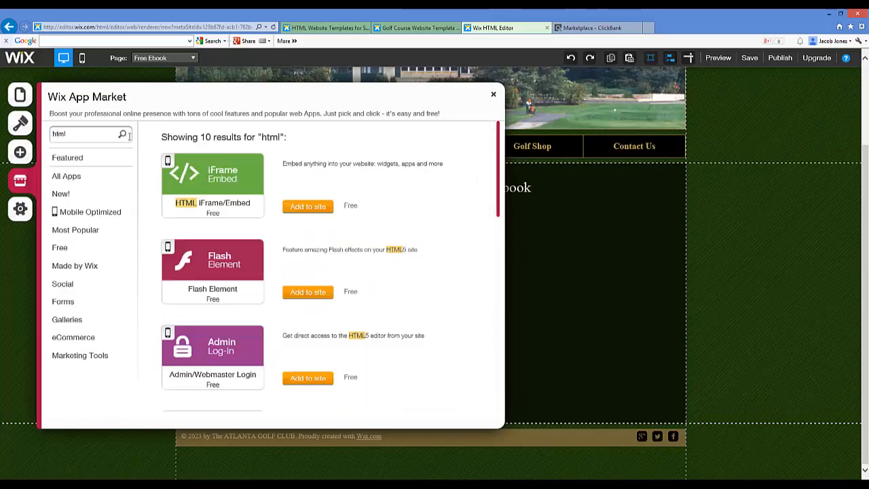
{"action": "left_click", "coordinate": [308, 207]}
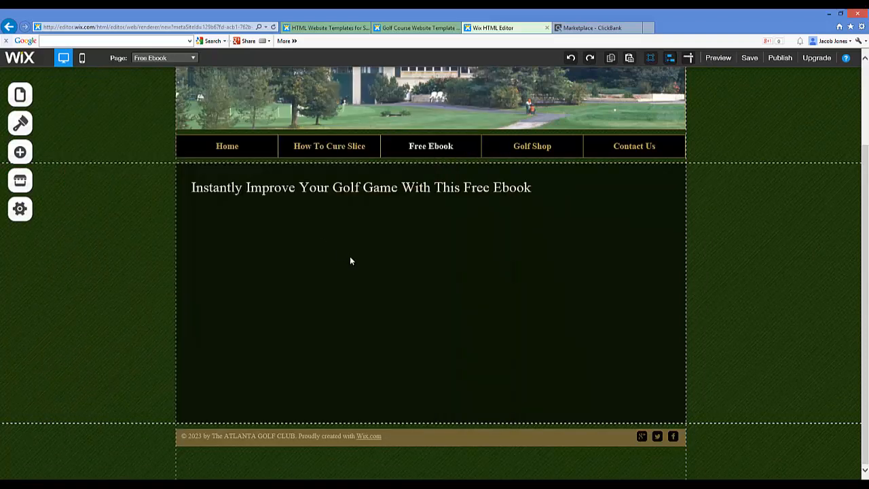
{"action": "left_click", "coordinate": [420, 247]}
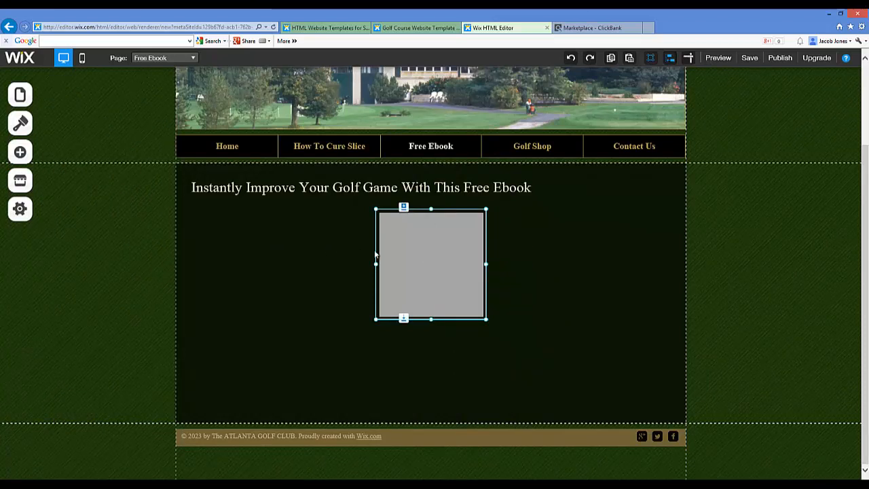
Set the embedded HTML element's mode to HTML code and make its embed code area ready for input
{"action": "left_click", "coordinate": [403, 208]}
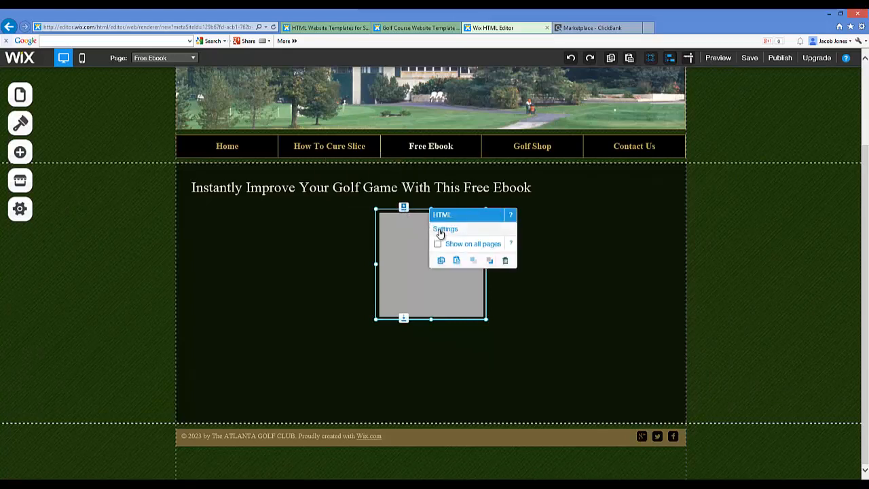
{"action": "left_click", "coordinate": [442, 230]}
{"action": "left_click", "coordinate": [193, 173]}
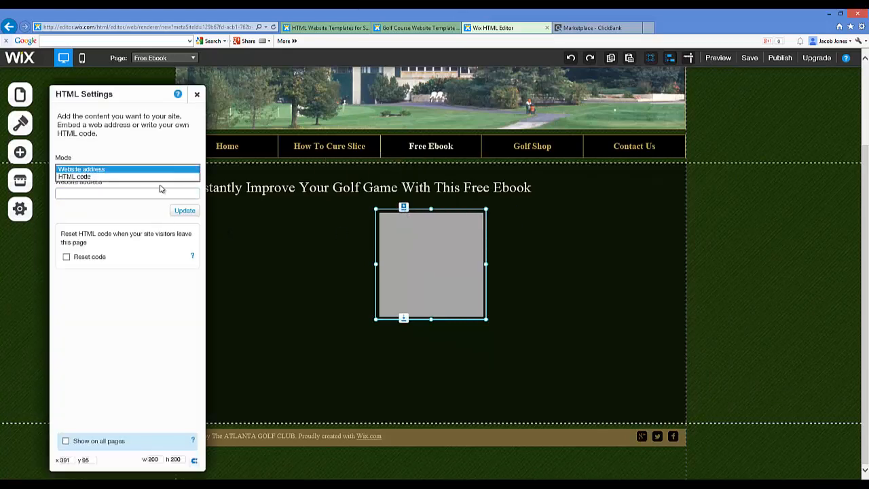
{"action": "left_click", "coordinate": [73, 176]}
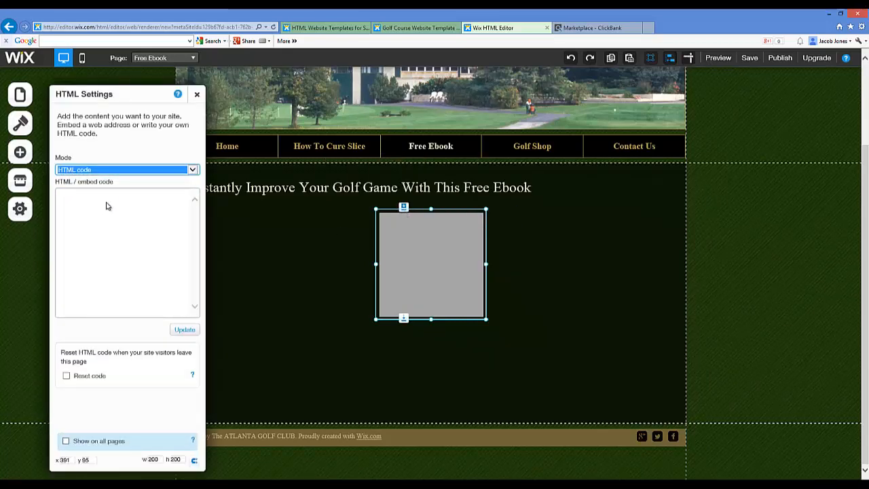
{"action": "left_click", "coordinate": [112, 207]}
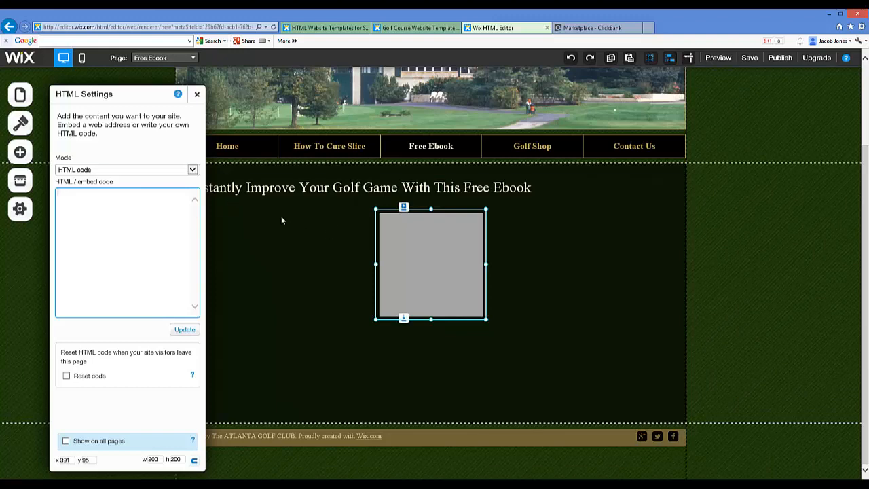
Switch to the ClickBank tab, load listwire.com in its place and open the ListWire login page
{"action": "left_click", "coordinate": [591, 28]}
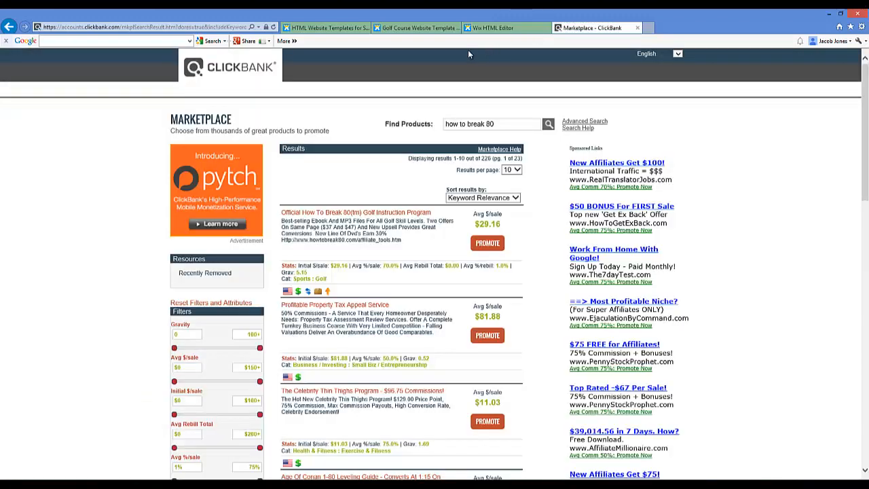
{"action": "left_click", "coordinate": [181, 26]}
{"action": "type", "text": "listwire.com"}
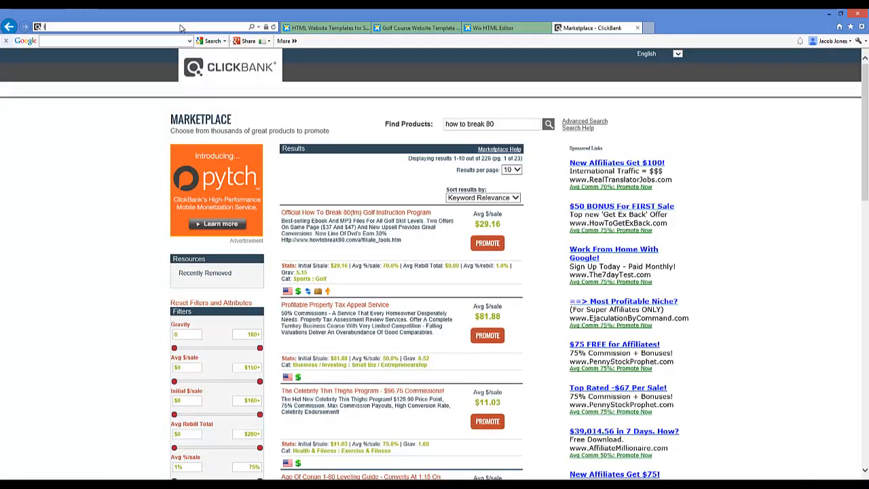
{"action": "key", "text": "Return"}
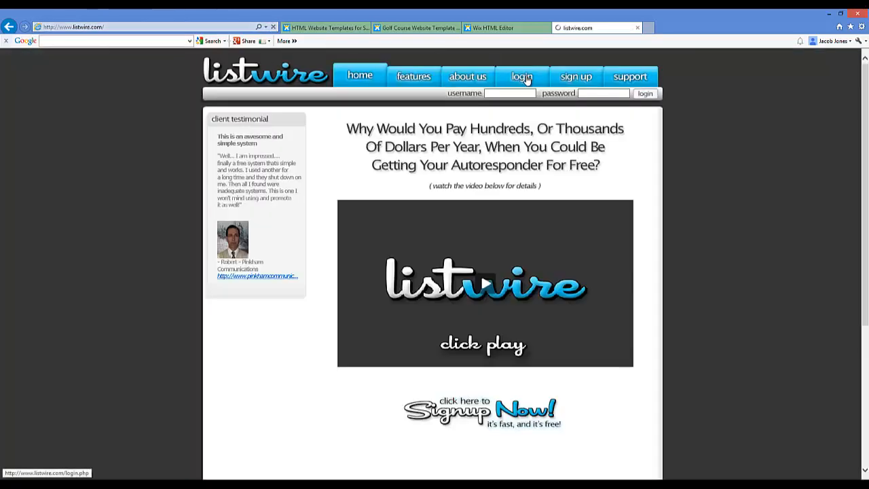
{"action": "left_click", "coordinate": [521, 77]}
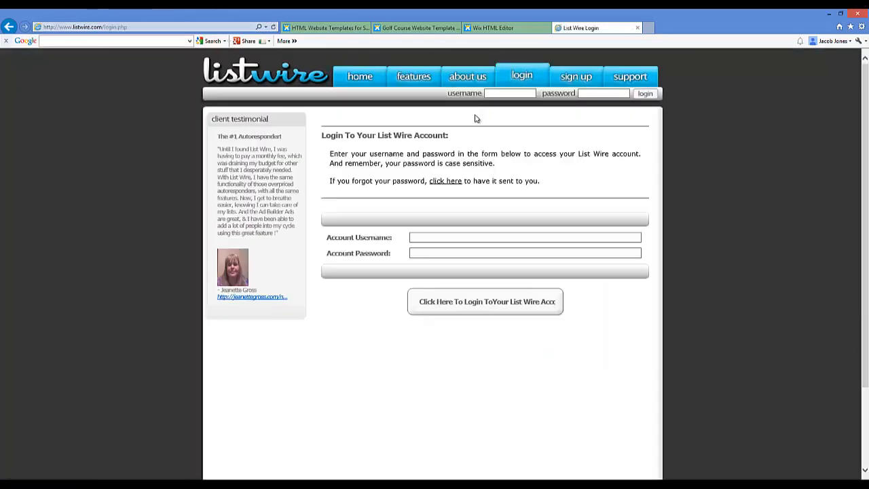
Log in to ListWire with the account username and account password
{"action": "left_click", "coordinate": [460, 235]}
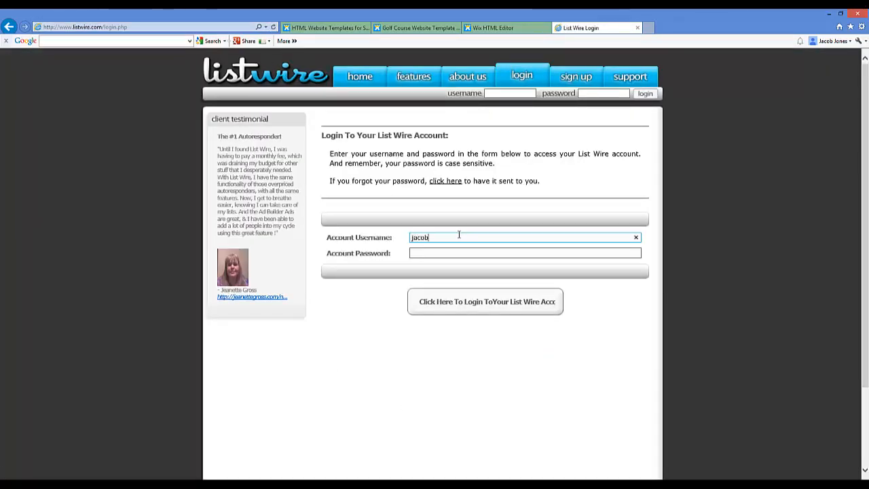
{"action": "key", "text": "Tab"}
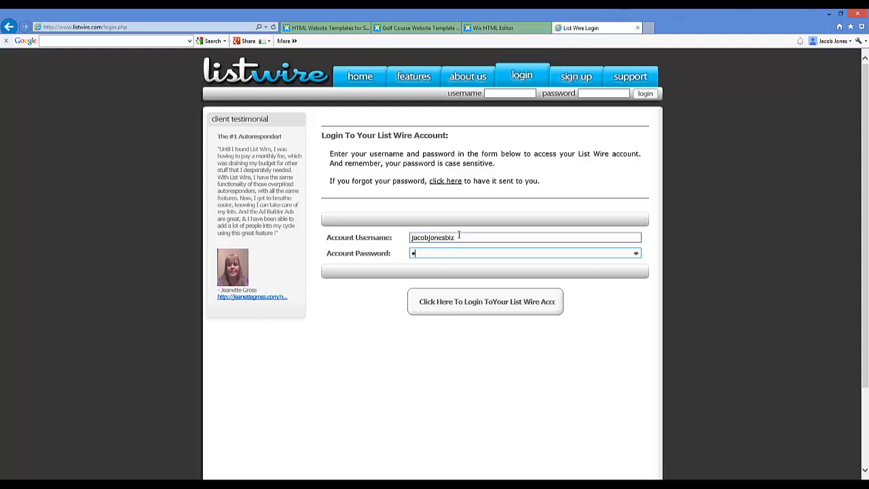
{"action": "key", "text": "Return"}
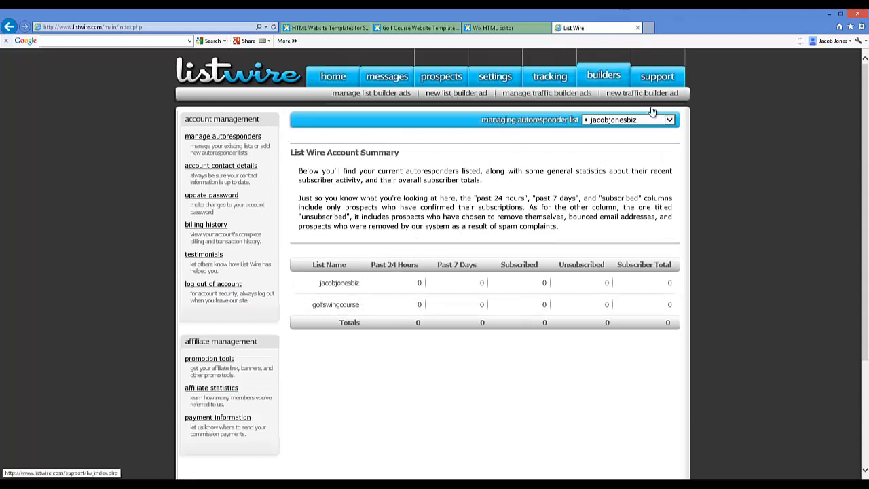
Switch the managed autoresponder list to golfswingcourse and open its saved subscription forms
{"action": "left_click", "coordinate": [668, 121]}
{"action": "left_click", "coordinate": [639, 129]}
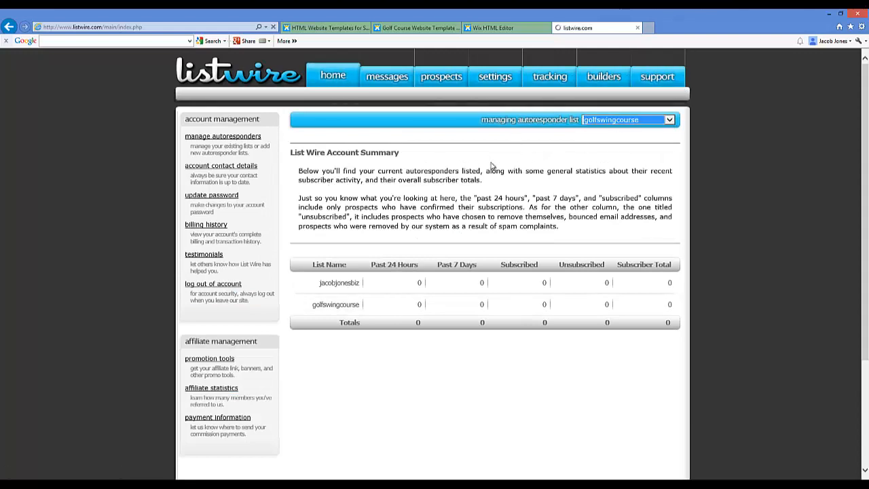
{"action": "mouse_move", "coordinate": [442, 79]}
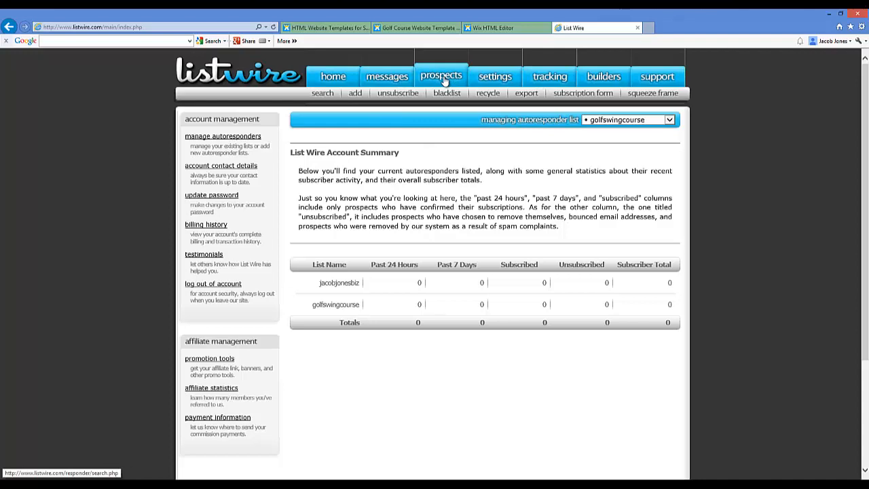
{"action": "left_click", "coordinate": [558, 95]}
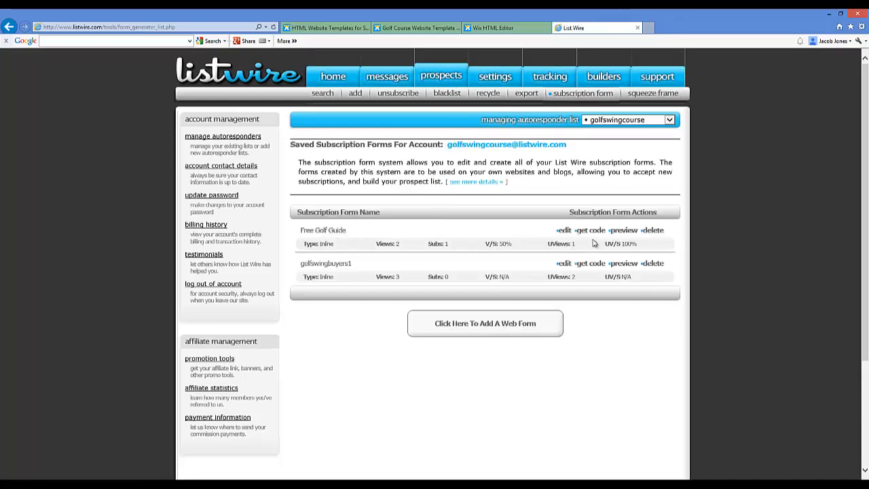
Get the form code for the Free Golf Guide subscription form and copy its JavaScript snippet
{"action": "left_click", "coordinate": [589, 231]}
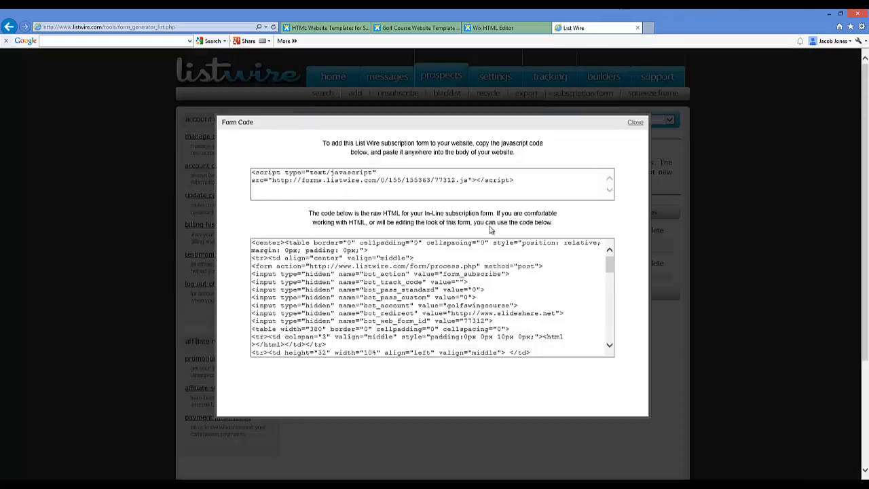
{"action": "left_click", "coordinate": [392, 189]}
{"action": "right_click", "coordinate": [367, 173]}
{"action": "left_click", "coordinate": [388, 201]}
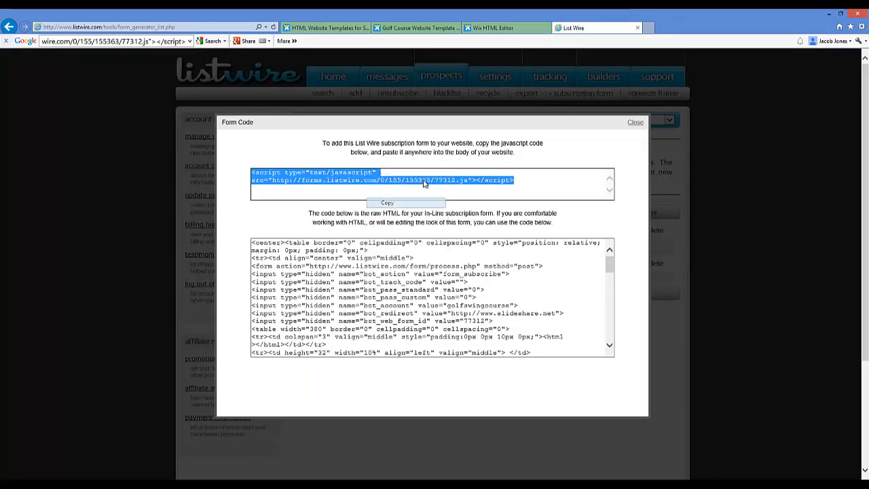
Return to the Wix editor, paste the copied script as the HTML element's embed code and update the element
{"action": "left_click", "coordinate": [478, 29]}
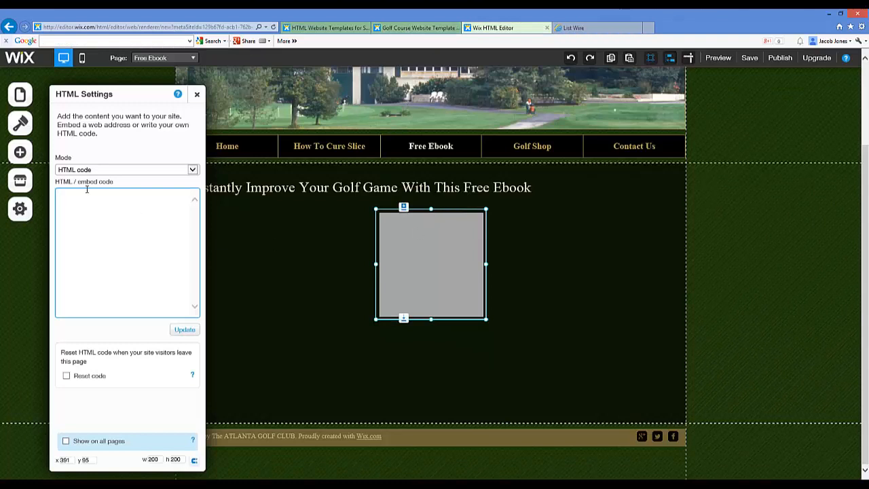
{"action": "key", "text": "ctrl+v"}
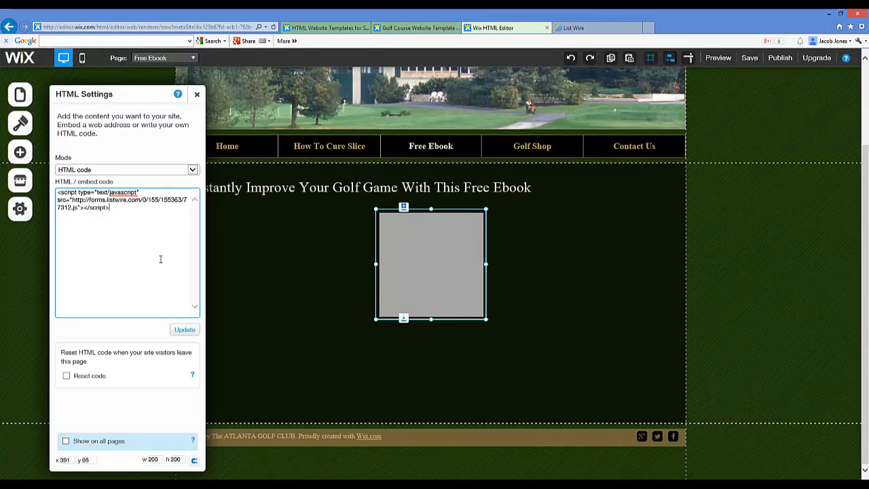
{"action": "left_click", "coordinate": [184, 330]}
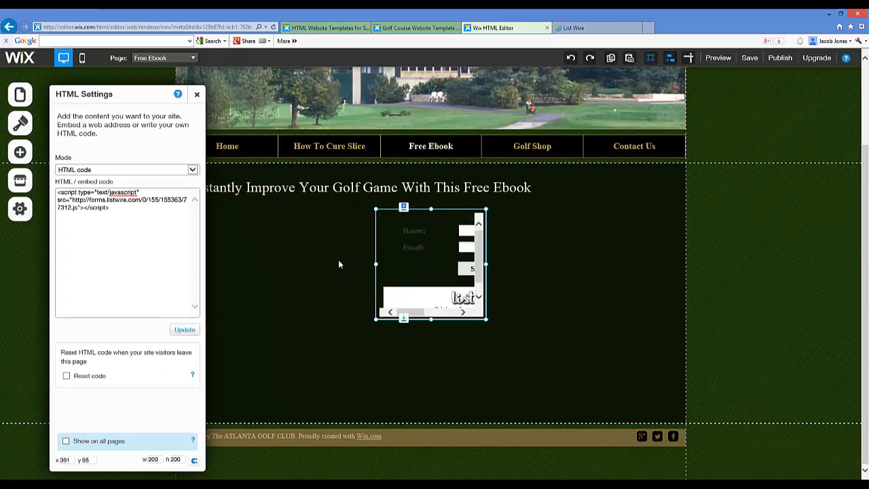
Enlarge the embedded signup form on both sides and downward to about 624 wide by 281 high
{"action": "left_click_drag", "start_coordinate": [339, 264], "coordinate": [262, 263]}
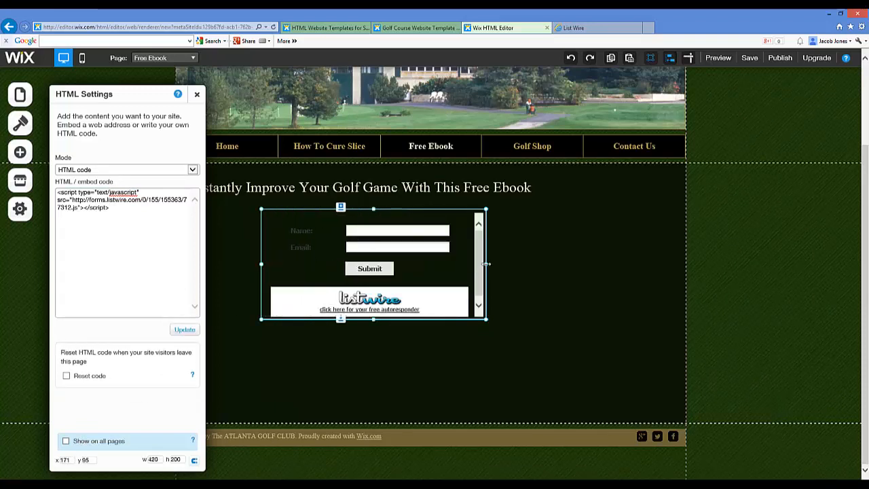
{"action": "left_click_drag", "start_coordinate": [486, 264], "coordinate": [592, 264]}
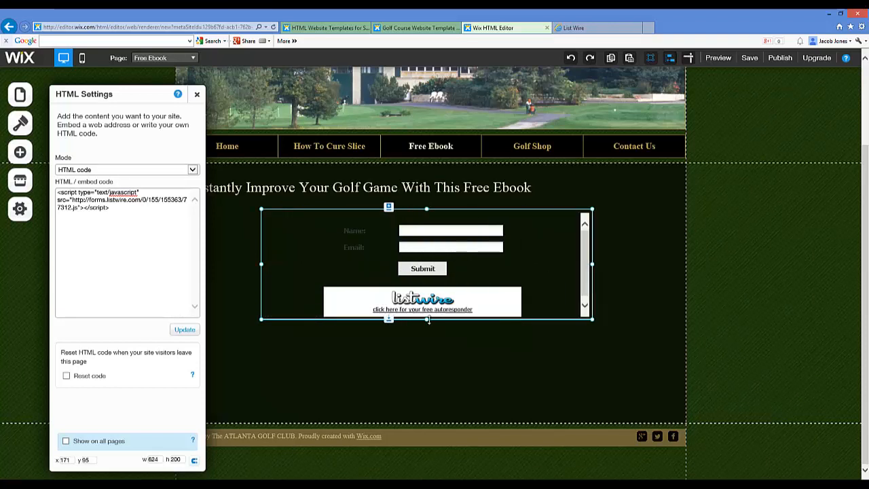
{"action": "left_click_drag", "start_coordinate": [427, 326], "coordinate": [426, 361]}
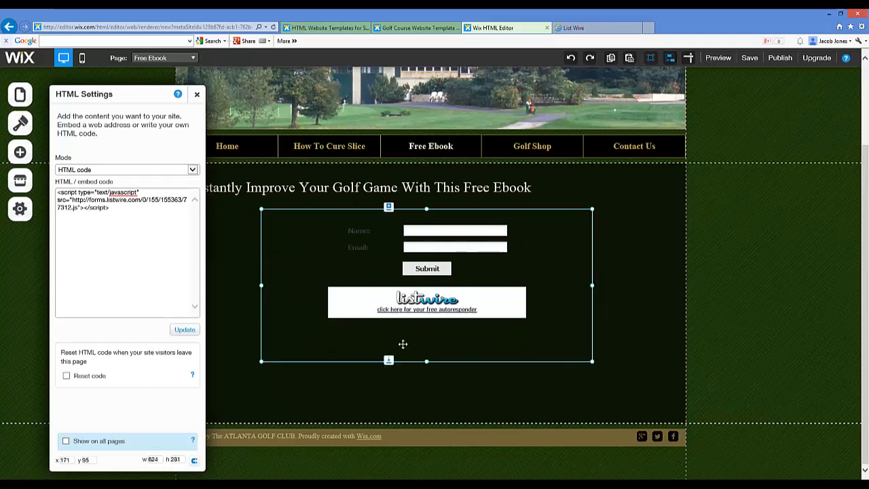
Center-align the heading text on the Free Ebook page and close the text settings
{"action": "left_click", "coordinate": [279, 188]}
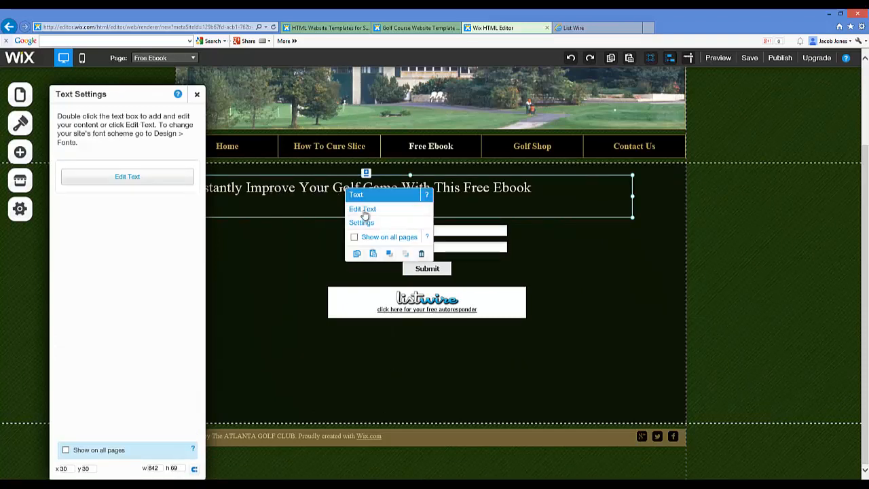
{"action": "left_click", "coordinate": [364, 209]}
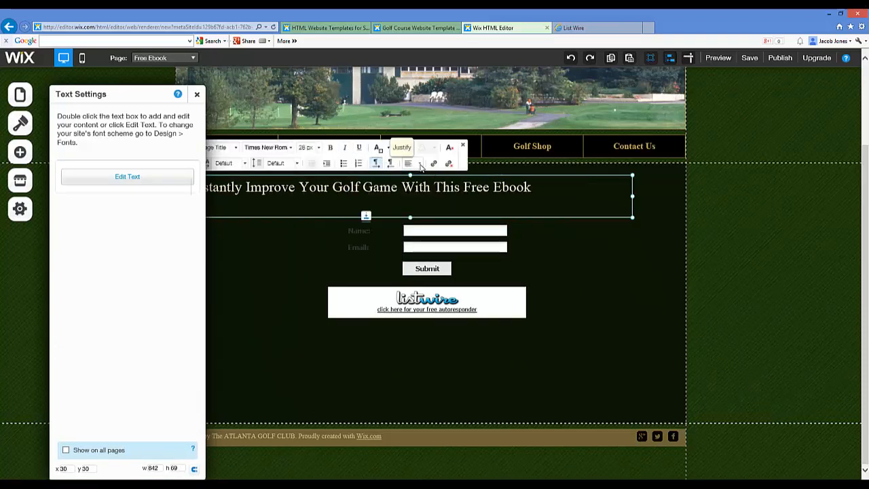
{"action": "left_click", "coordinate": [199, 95]}
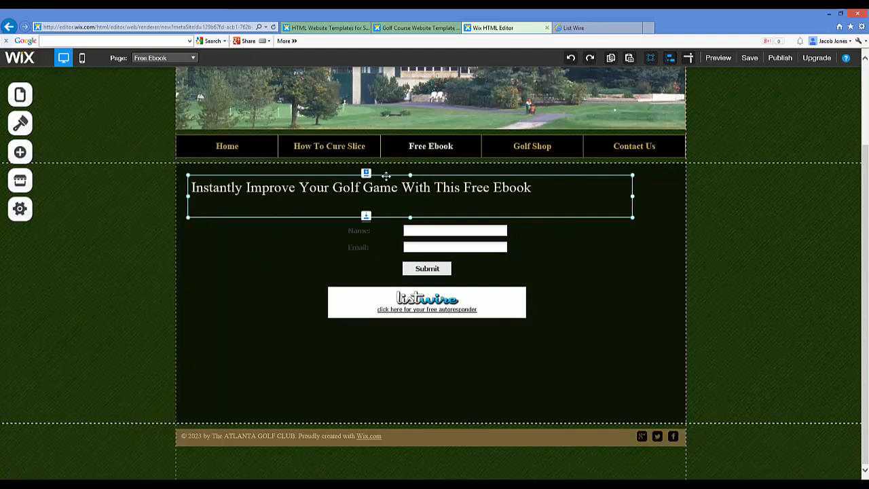
{"action": "left_click", "coordinate": [380, 183]}
{"action": "left_click", "coordinate": [415, 207]}
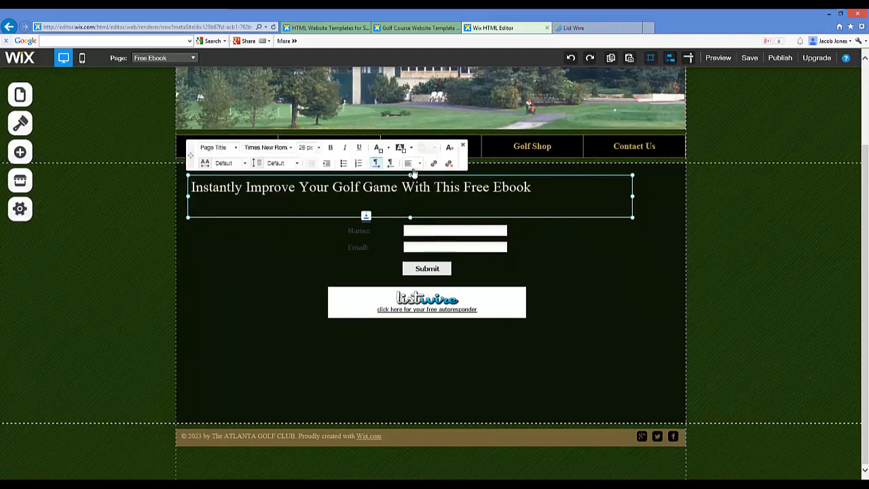
{"action": "left_click", "coordinate": [409, 165]}
{"action": "left_click", "coordinate": [421, 175]}
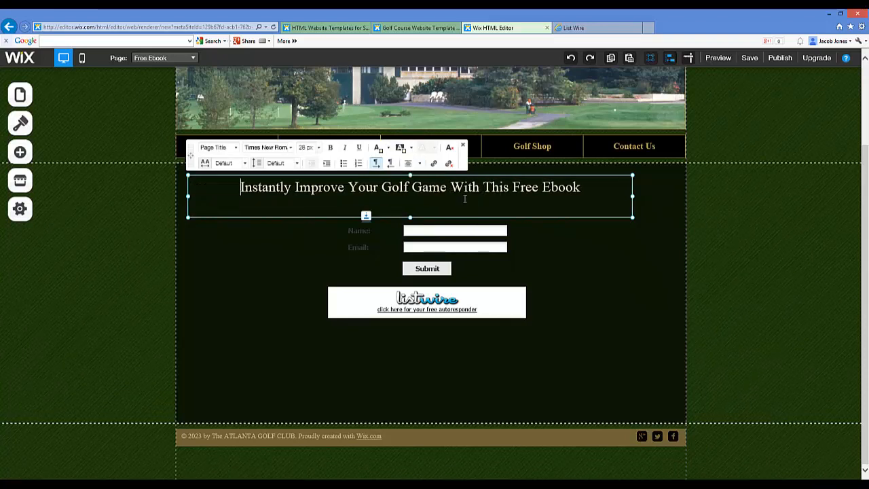
Move the heading slightly left and up so it sits more centrally above the signup form, and deselect it
{"action": "triple_click", "coordinate": [384, 187]}
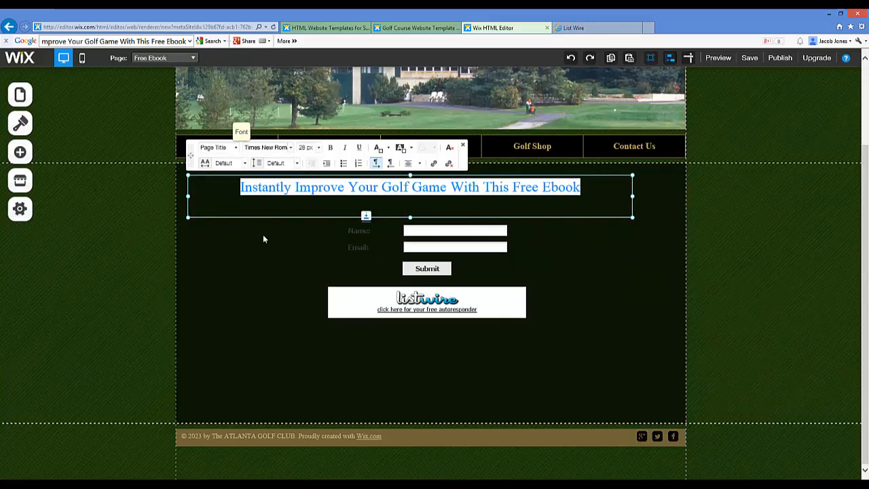
{"action": "left_click", "coordinate": [440, 293]}
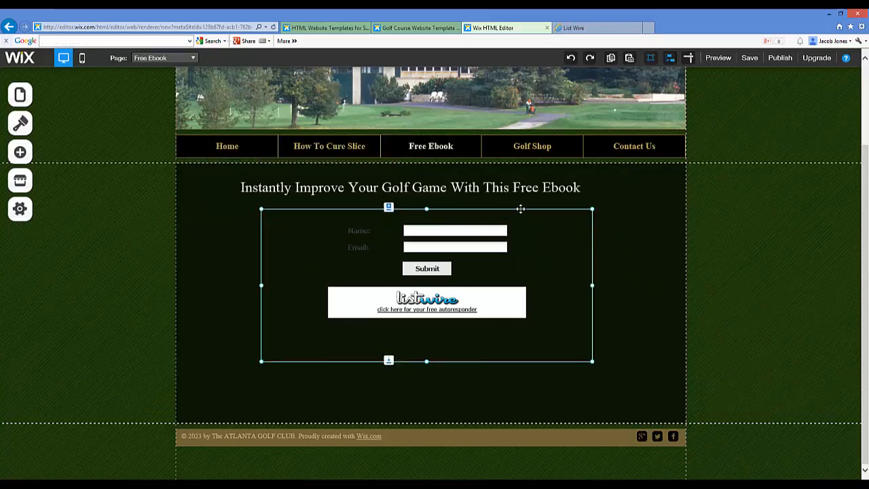
{"action": "left_click_drag", "start_coordinate": [520, 211], "coordinate": [505, 208]}
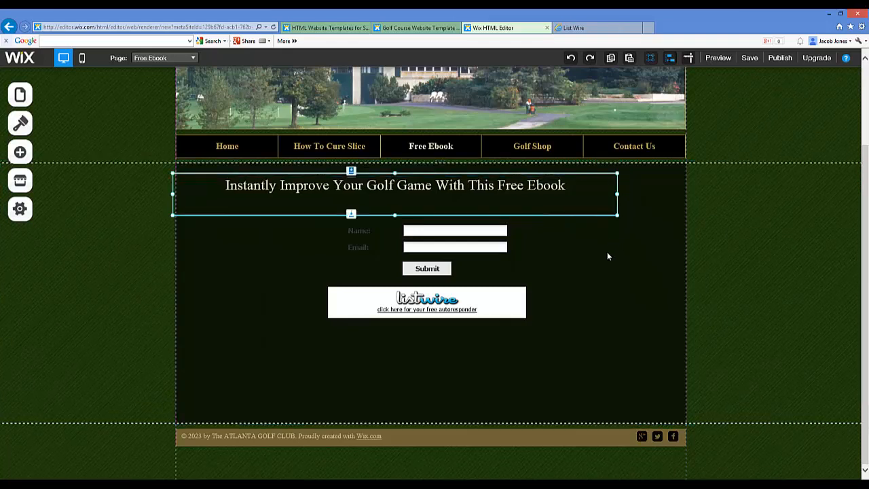
{"action": "left_click", "coordinate": [623, 257]}
{"action": "left_click", "coordinate": [656, 215]}
{"action": "left_click", "coordinate": [558, 232]}
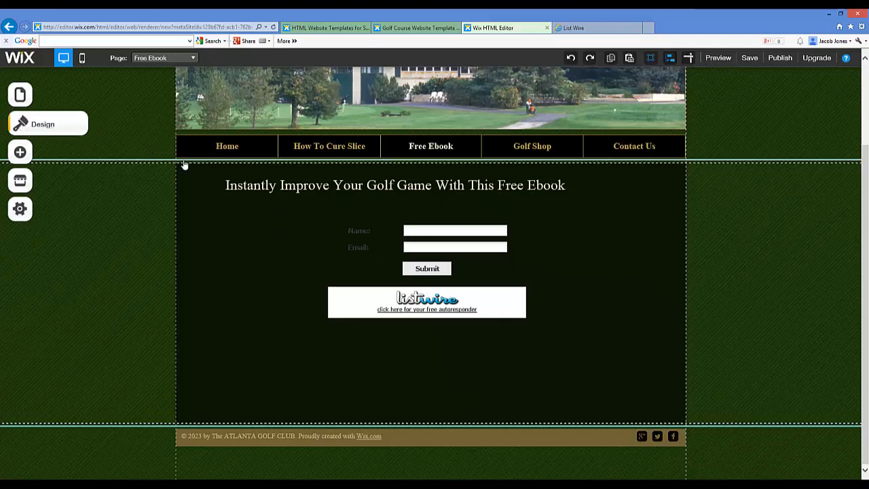
Open the Golf Shop page for editing and bring its main content into view
{"action": "scroll", "coordinate": [536, 196], "scroll_direction": "up", "scroll_amount": 3}
{"action": "double_click", "coordinate": [530, 255]}
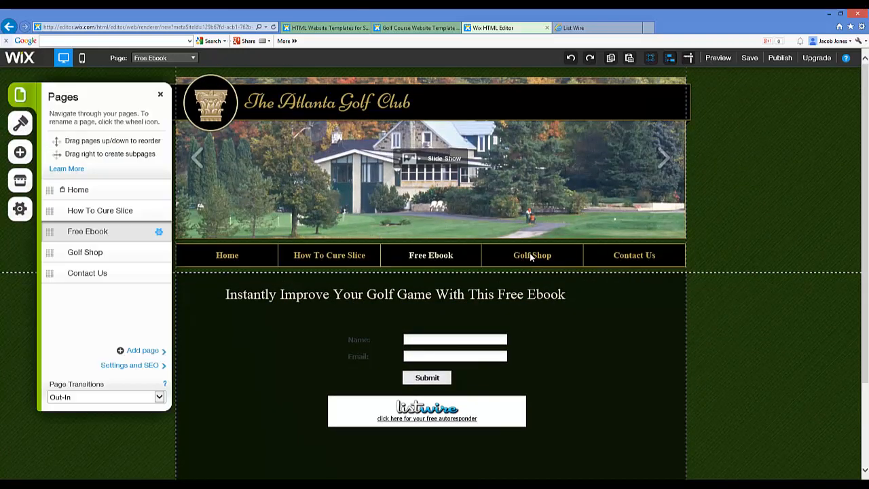
{"action": "left_click", "coordinate": [78, 252]}
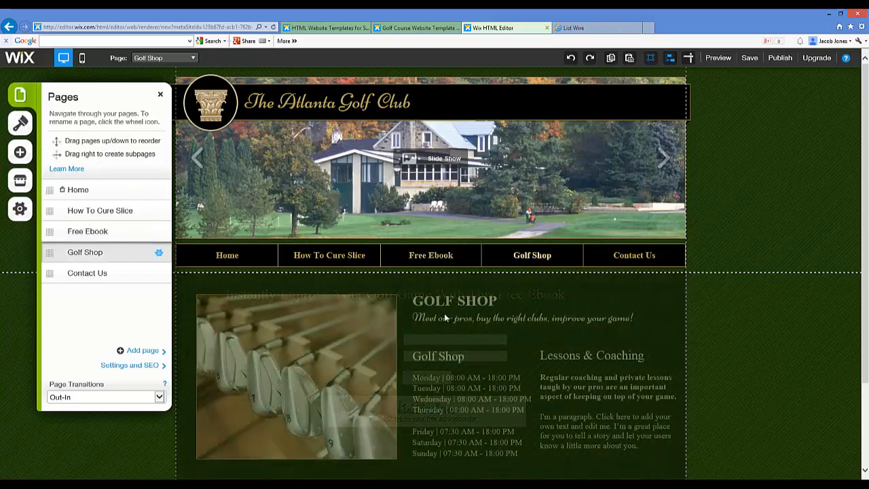
{"action": "scroll", "coordinate": [565, 305], "scroll_direction": "down", "scroll_amount": 2}
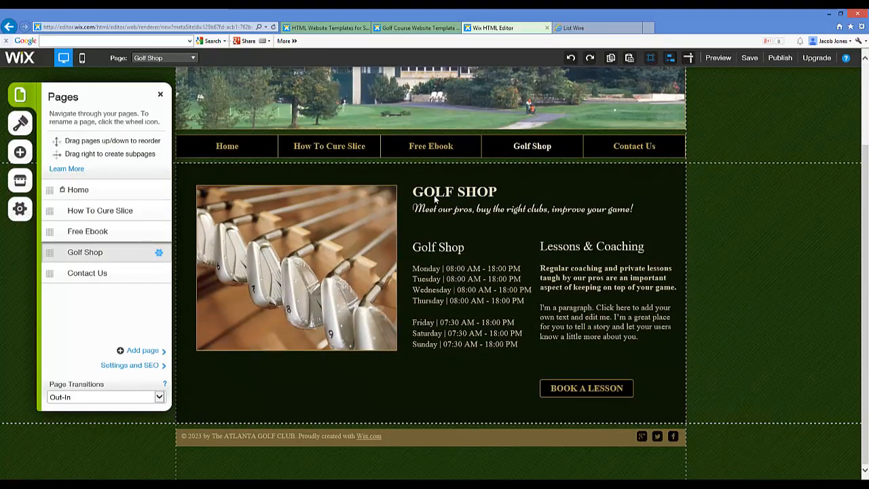
Examine the golf club picture, the heading block and the opening hours text on the Golf Shop page
{"action": "left_click", "coordinate": [382, 227]}
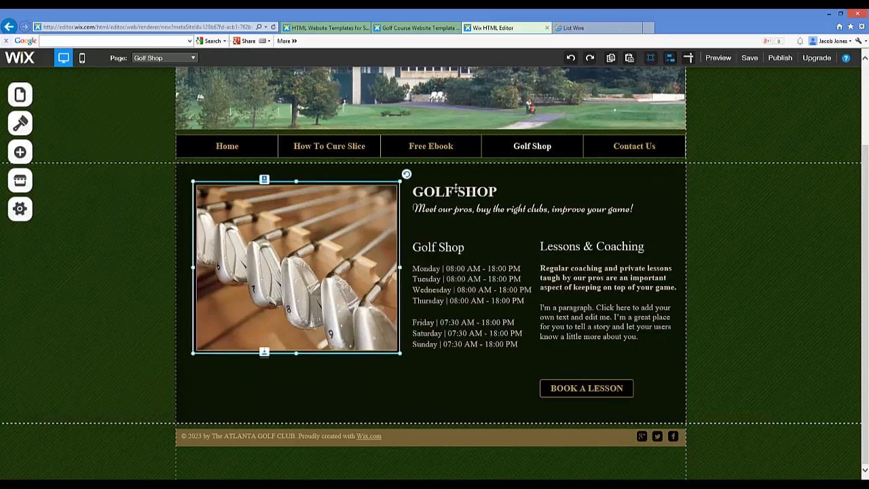
{"action": "left_click", "coordinate": [455, 192]}
{"action": "left_click", "coordinate": [448, 248]}
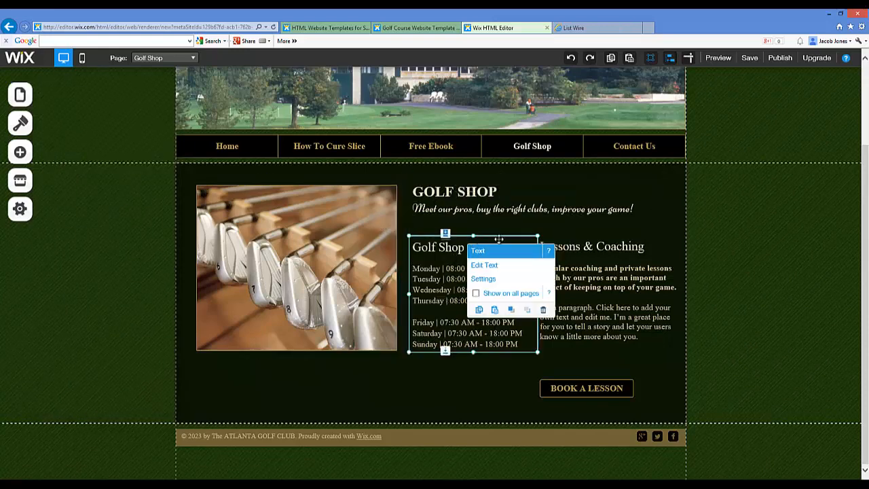
{"action": "left_click", "coordinate": [556, 218]}
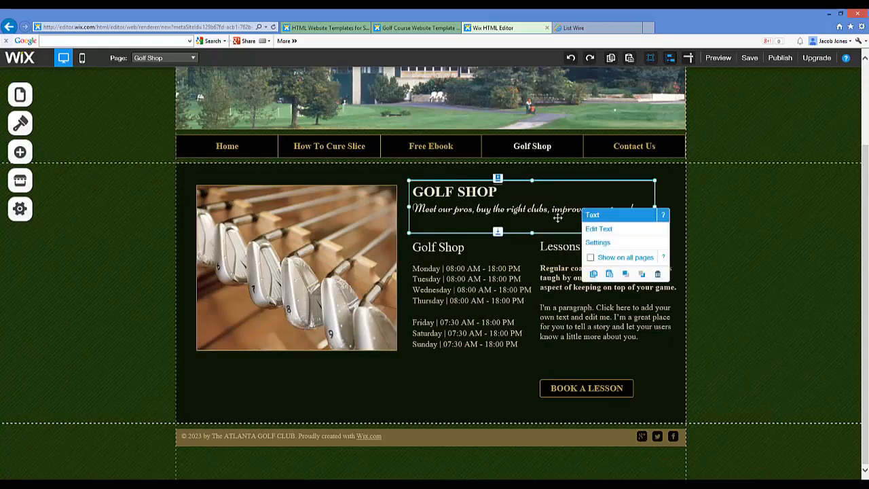
{"action": "left_click", "coordinate": [466, 269]}
{"action": "left_click", "coordinate": [547, 216]}
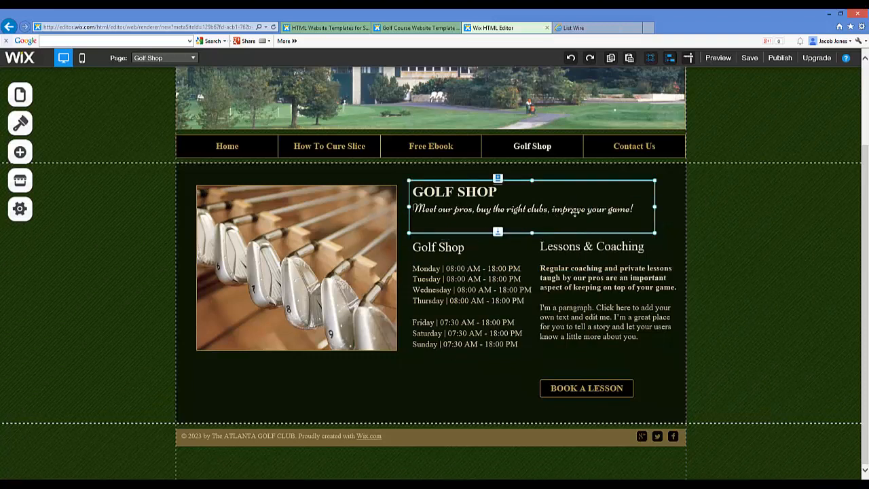
{"action": "left_click", "coordinate": [481, 268]}
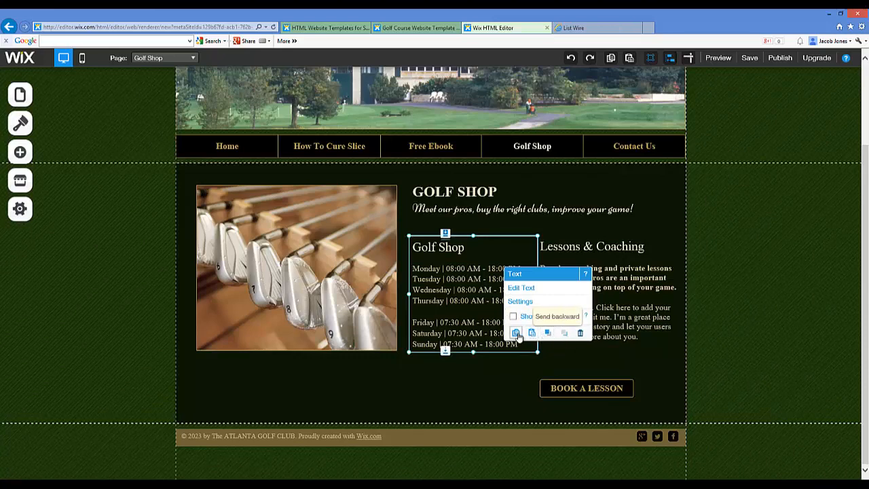
{"action": "left_click", "coordinate": [598, 186]}
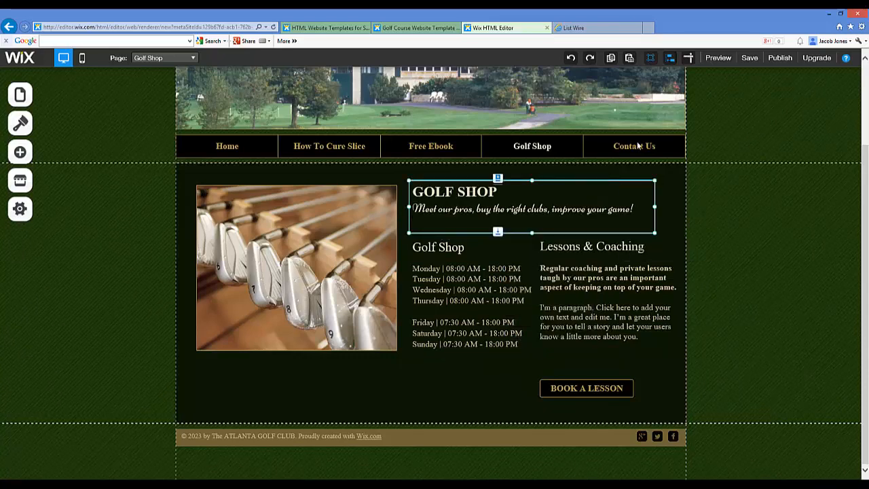
Open the Contact Us page in the editor and close the page list to view its content
{"action": "scroll", "coordinate": [669, 184], "scroll_direction": "up", "scroll_amount": 3}
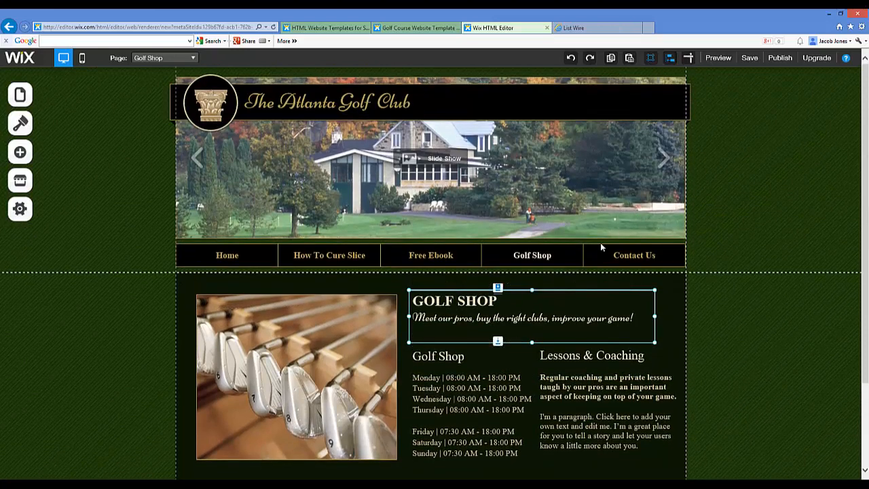
{"action": "left_click", "coordinate": [617, 251]}
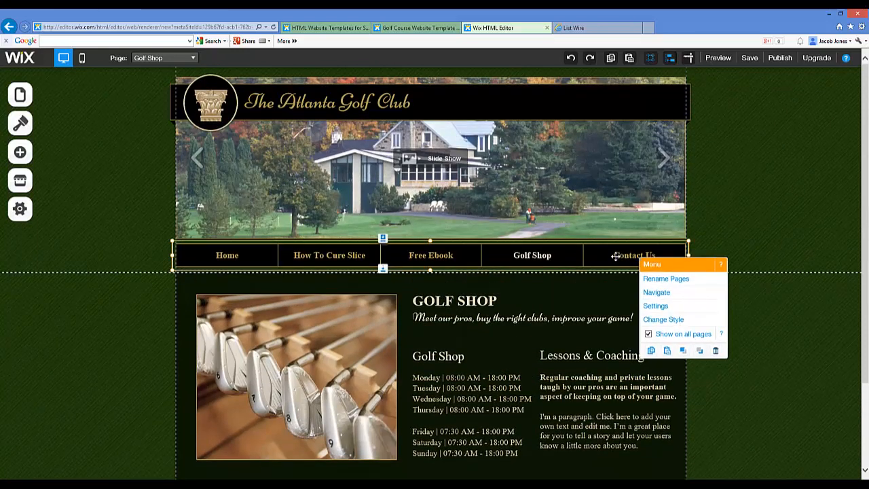
{"action": "double_click", "coordinate": [615, 259]}
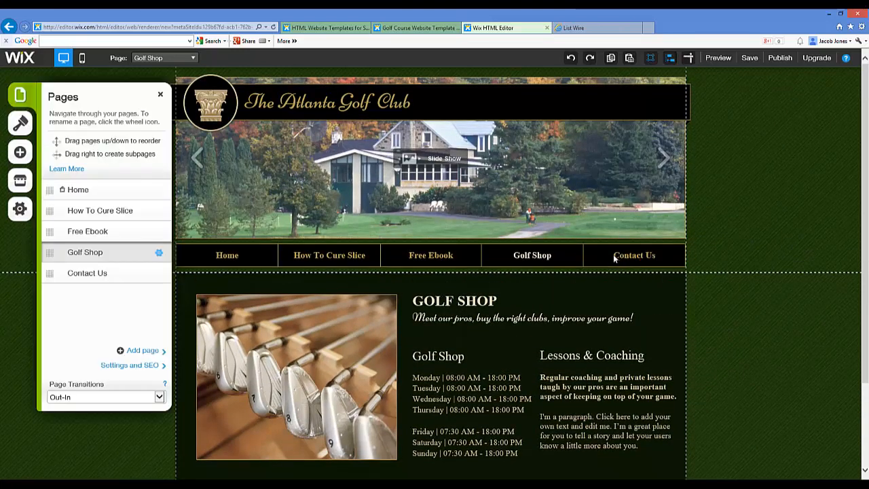
{"action": "left_click", "coordinate": [78, 275]}
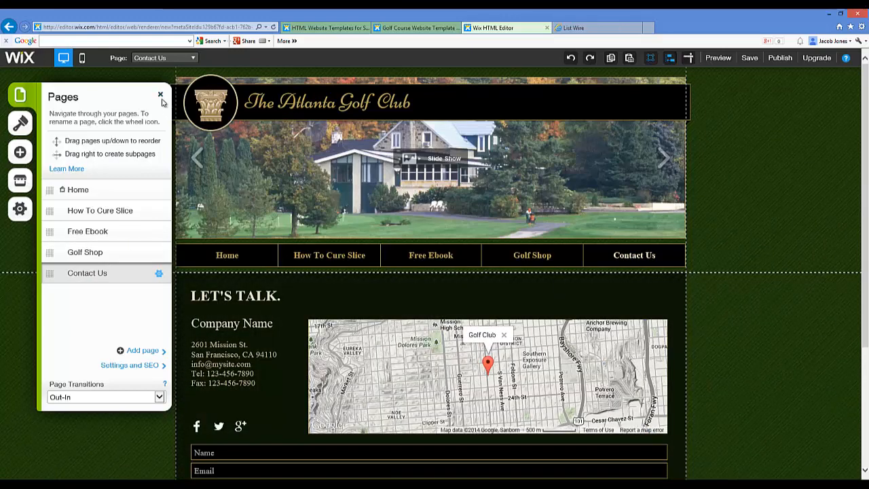
{"action": "left_click", "coordinate": [161, 95]}
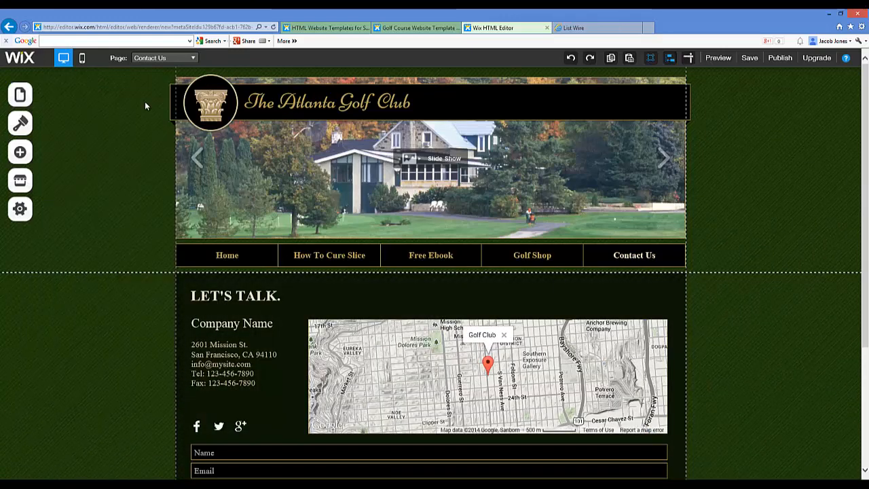
Start adding a new page to the site and choose the Blank page layout
{"action": "left_click", "coordinate": [68, 95]}
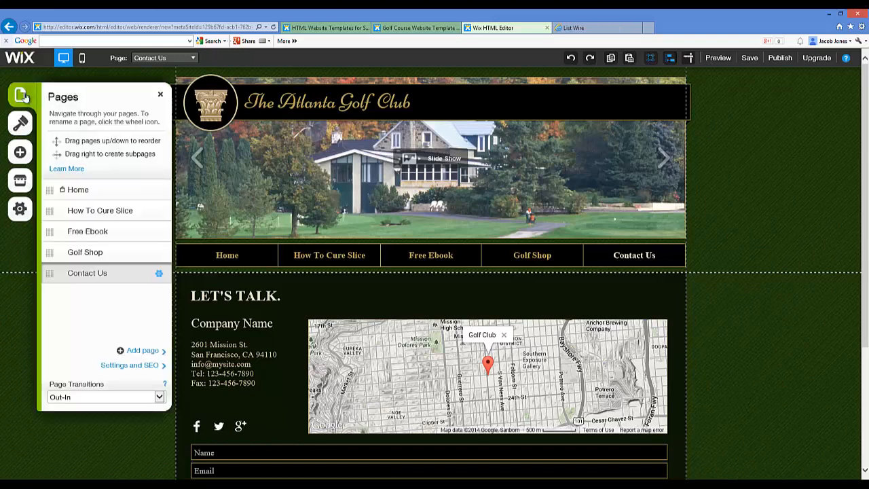
{"action": "left_click", "coordinate": [136, 350]}
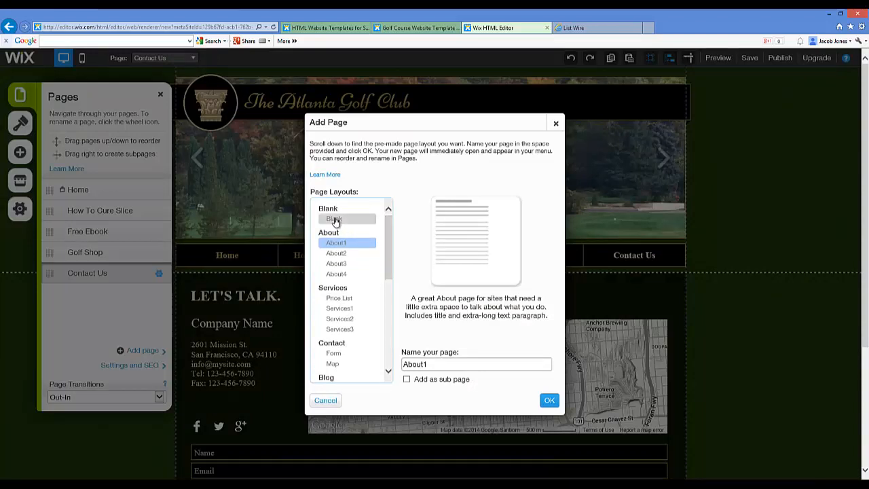
{"action": "scroll", "coordinate": [367, 258], "scroll_direction": "down", "scroll_amount": 3}
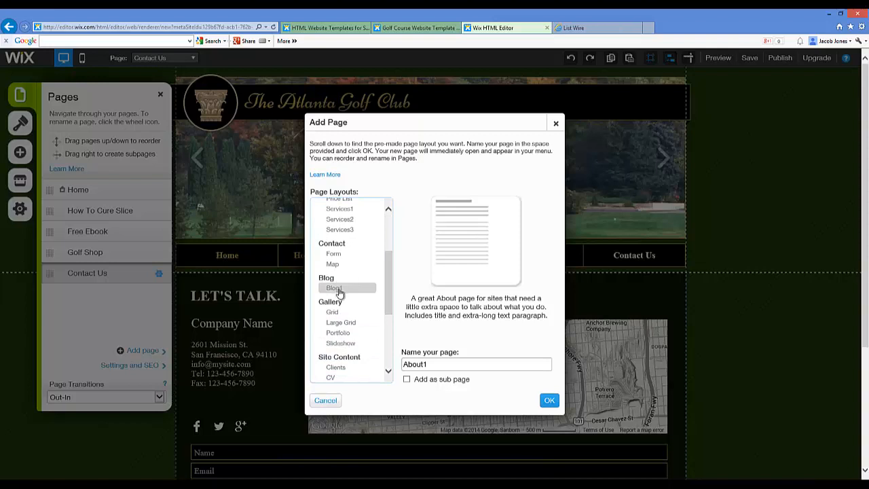
{"action": "left_click_drag", "start_coordinate": [389, 286], "coordinate": [390, 236]}
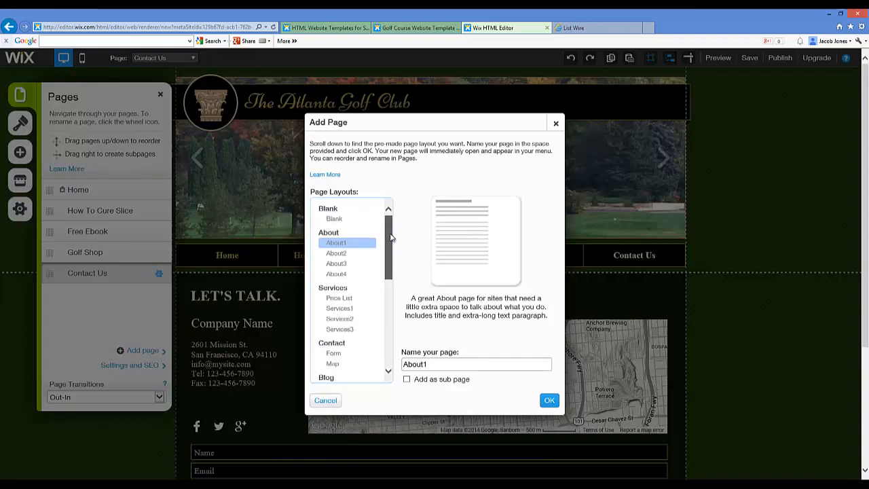
{"action": "left_click", "coordinate": [334, 219]}
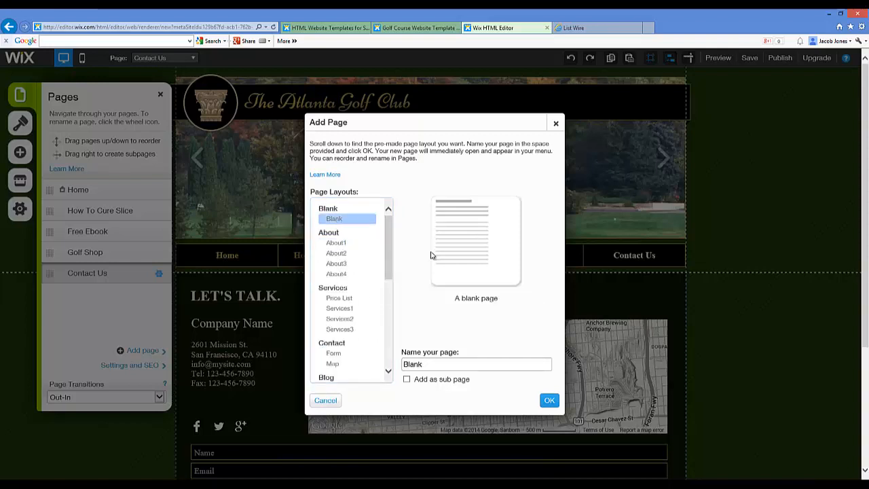
Name the new blank page "Choosing Right Iron" and create it
{"action": "double_click", "coordinate": [440, 364]}
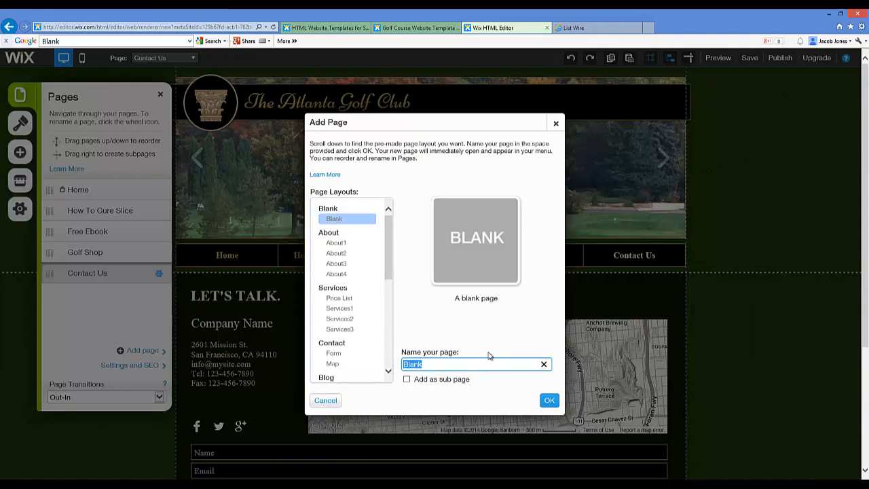
{"action": "type", "text": "Choosing Right I"}
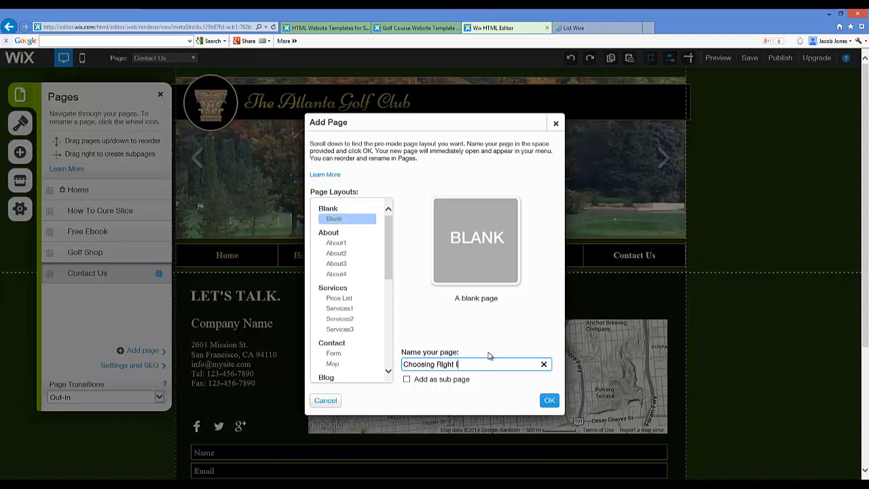
{"action": "type", "text": "ron"}
{"action": "left_click", "coordinate": [549, 400]}
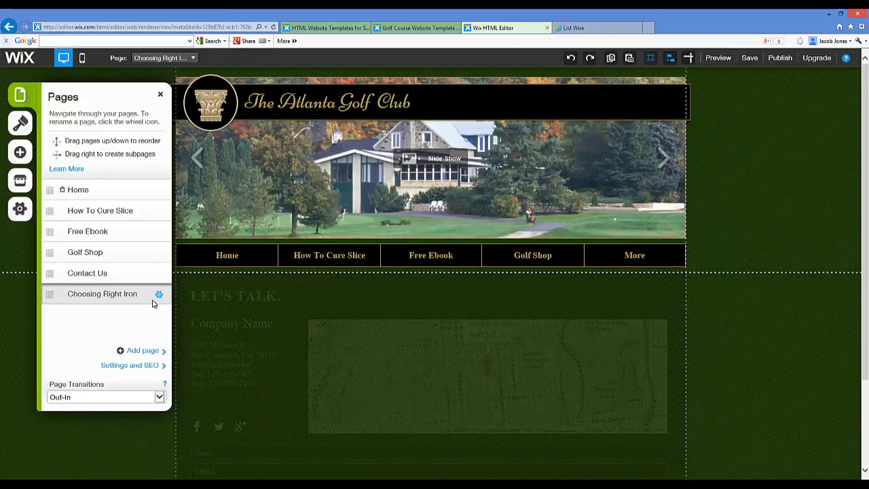
Hide the Choosing Right Iron page from the menu and set its SEO page title to "Choosing Right Irons"
{"action": "left_click", "coordinate": [159, 294]}
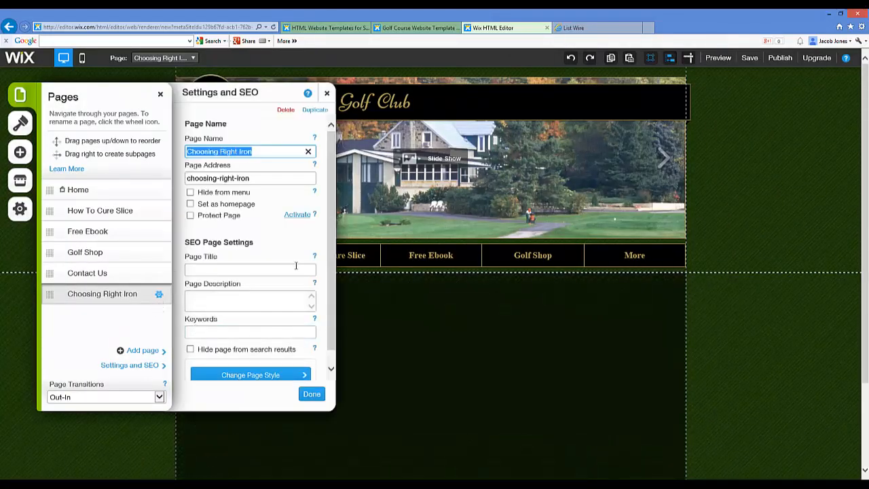
{"action": "left_click", "coordinate": [190, 192]}
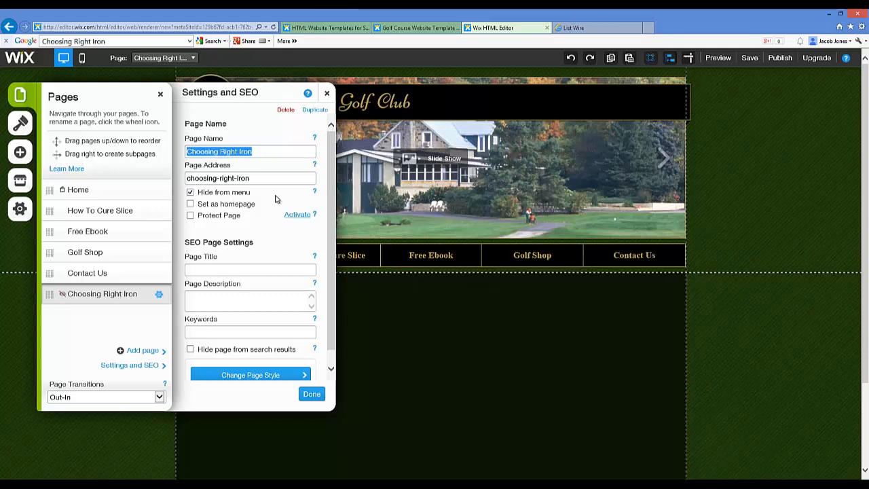
{"action": "left_click", "coordinate": [237, 267]}
{"action": "type", "text": "Choosing Right"}
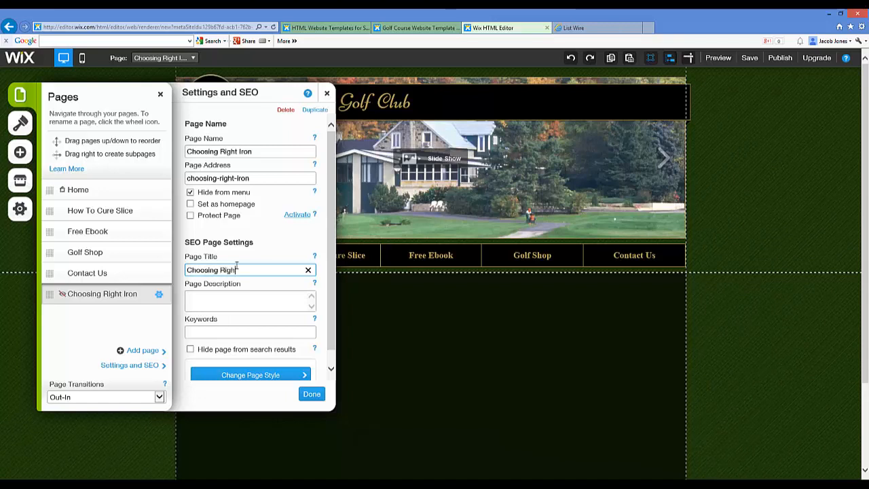
{"action": "type", "text": " Irons"}
{"action": "key", "text": "Tab"}
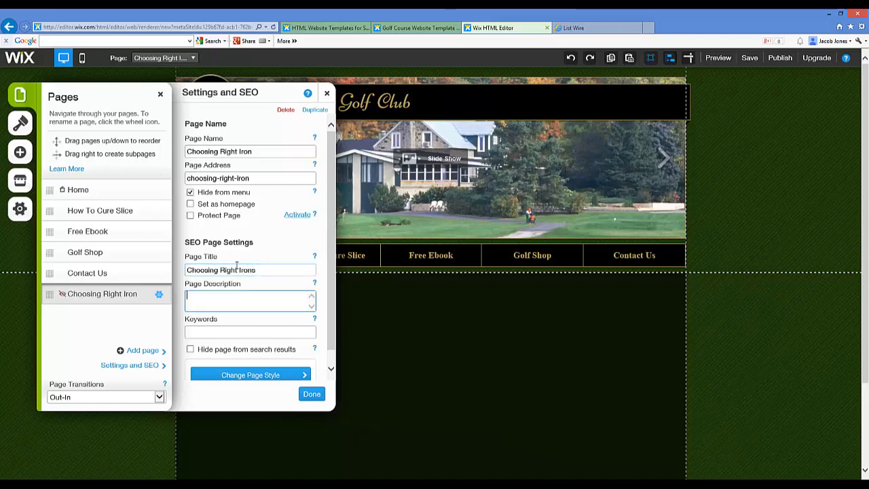
Enter the page description "Learn the tips to choosing the right irons." and the keywords "choosing right irons", and apply the page settings
{"action": "type", "text": "Learn the tips to choosing the right irons."}
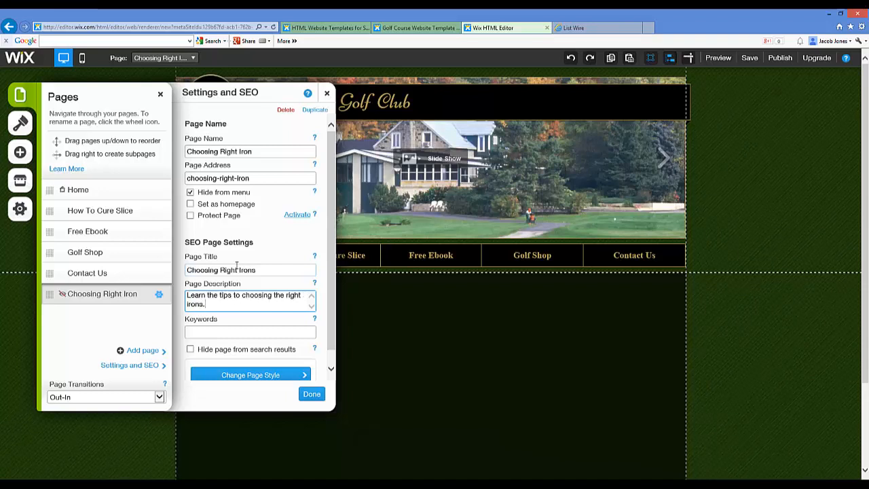
{"action": "left_click", "coordinate": [282, 332]}
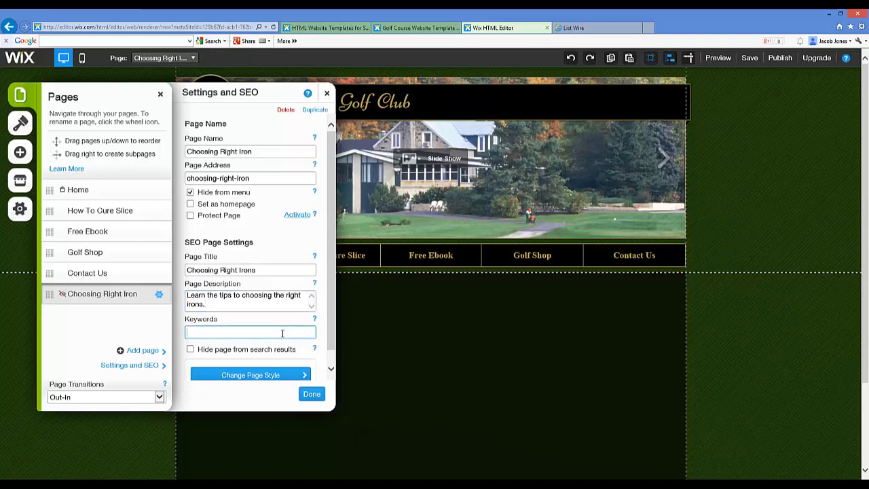
{"action": "type", "text": "choosing right"}
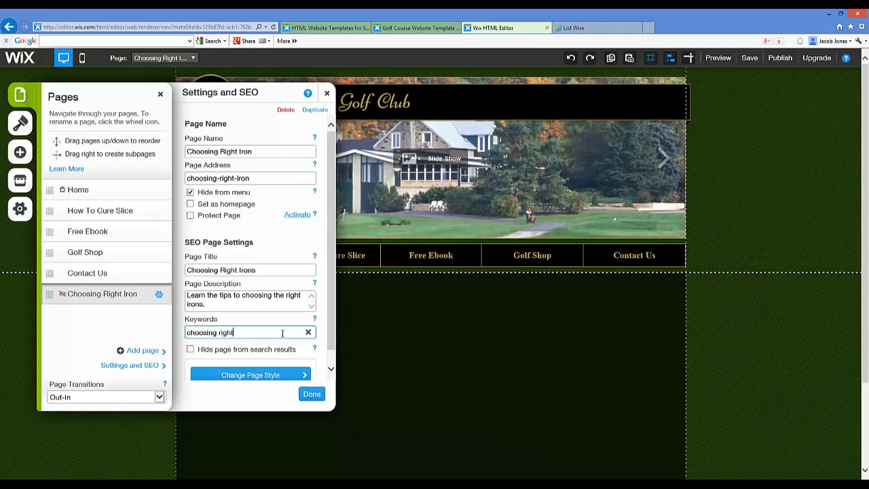
{"action": "type", "text": " irons"}
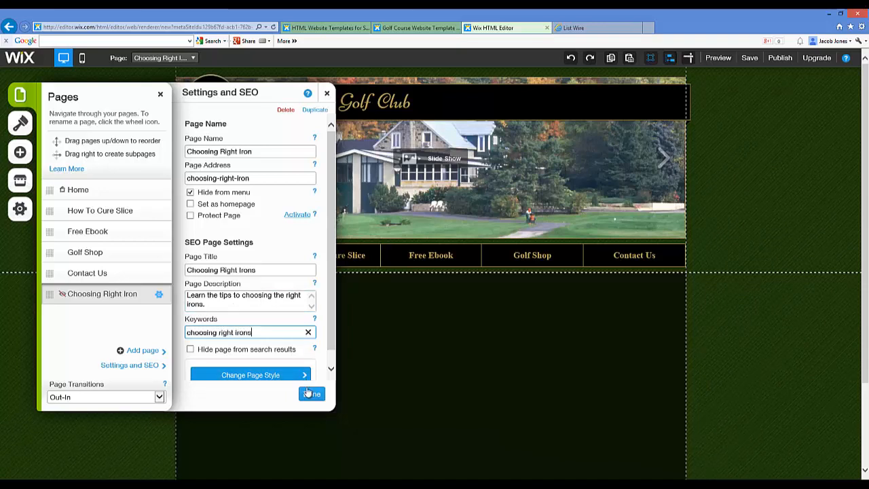
{"action": "left_click", "coordinate": [312, 394]}
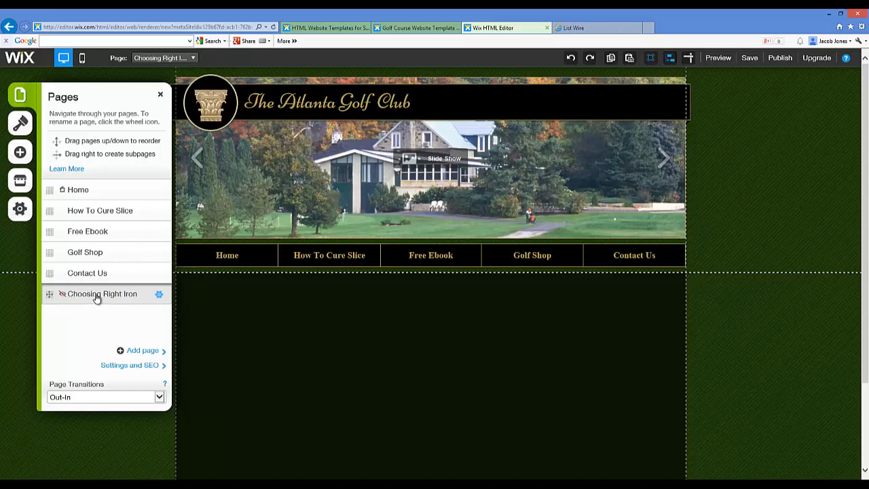
Review the Choosing Right Iron page's name, address, visibility and SEO settings
{"action": "left_click", "coordinate": [159, 298]}
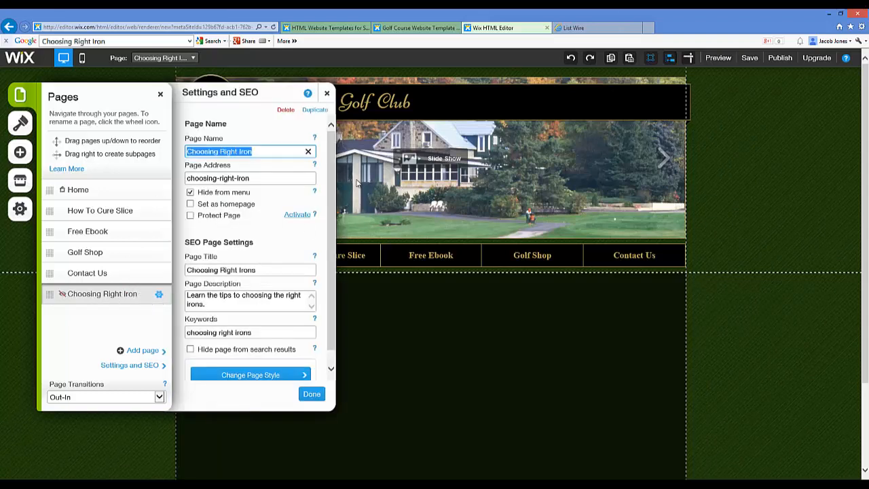
{"action": "scroll", "coordinate": [332, 177], "scroll_direction": "down", "scroll_amount": 1}
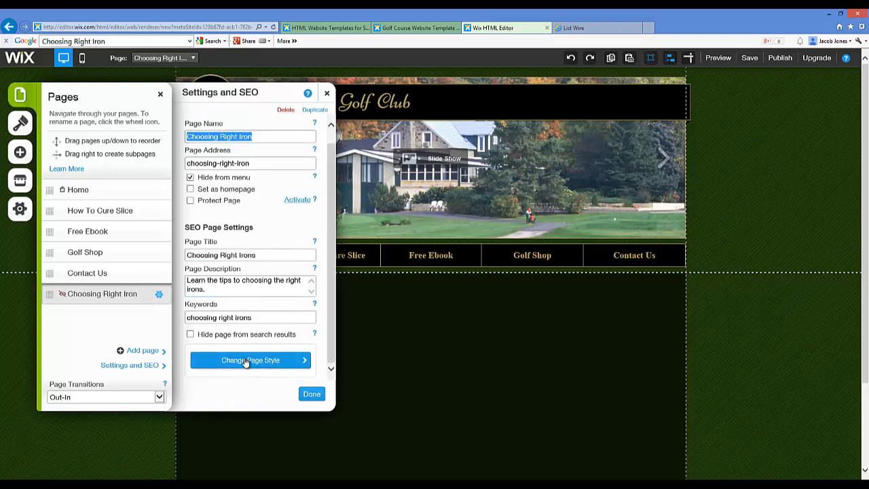
{"action": "left_click", "coordinate": [307, 394]}
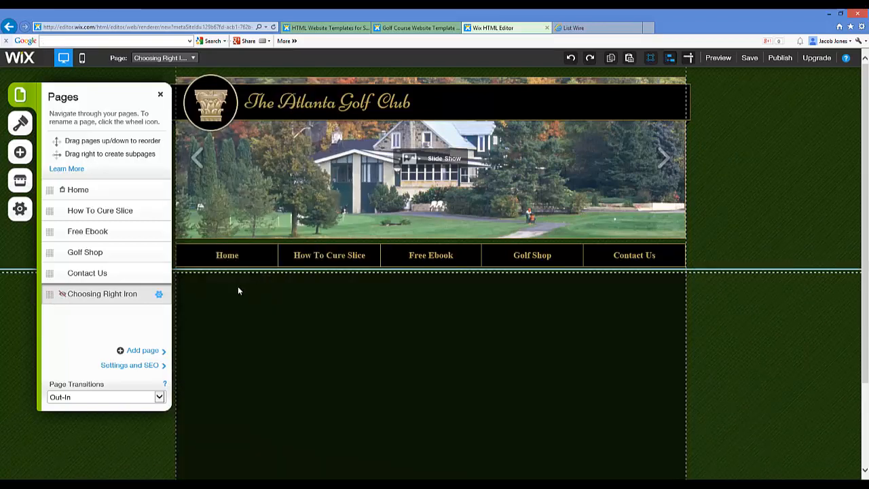
Add a title text element to the blank Choosing Right Iron page
{"action": "left_click", "coordinate": [239, 291]}
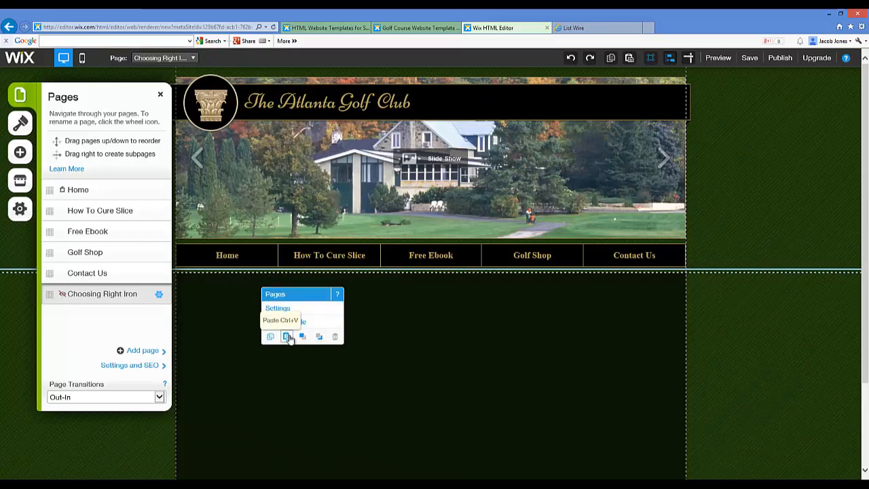
{"action": "left_click", "coordinate": [19, 123]}
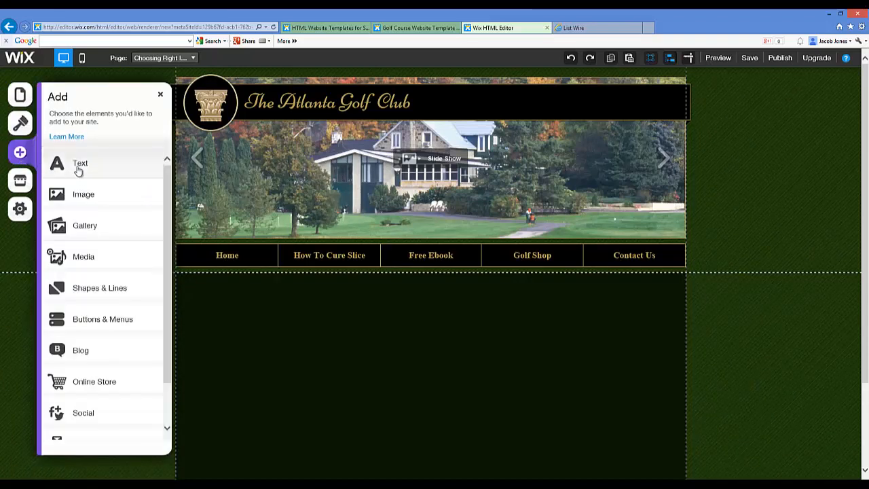
{"action": "left_click", "coordinate": [80, 168]}
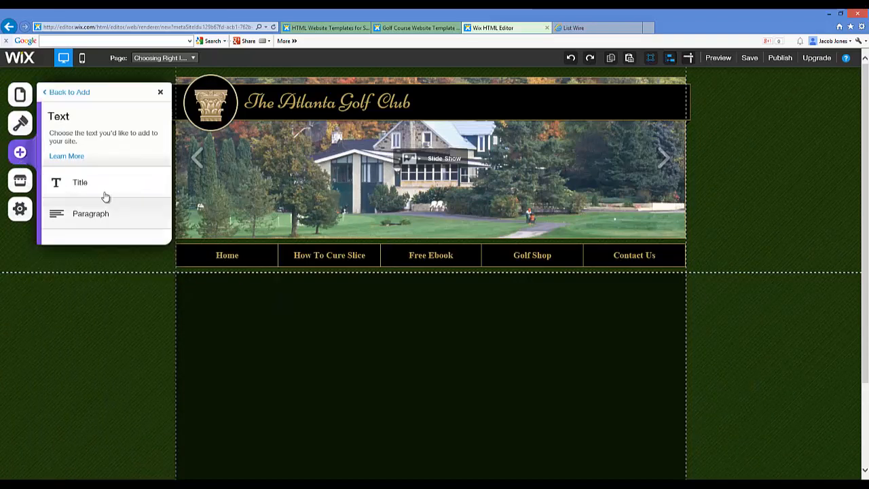
{"action": "left_click", "coordinate": [80, 184]}
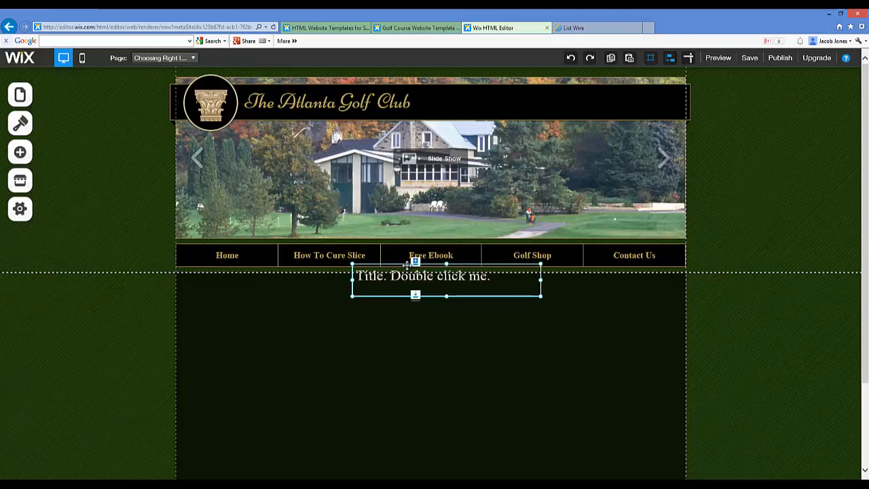
Move the navigation menu slightly down so it straddles the line between the header and the page area
{"action": "left_click_drag", "start_coordinate": [399, 266], "coordinate": [400, 284]}
{"action": "left_click_drag", "start_coordinate": [354, 262], "coordinate": [353, 261]}
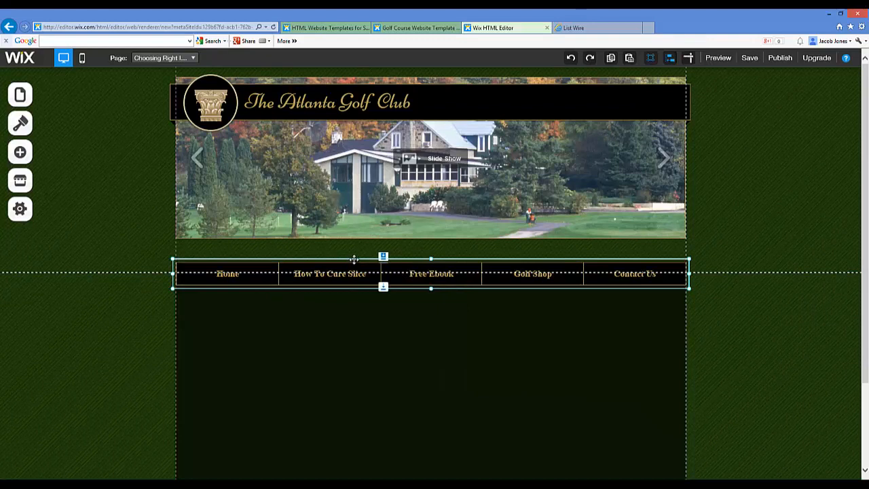
{"action": "left_click", "coordinate": [353, 249]}
{"action": "left_click", "coordinate": [329, 261]}
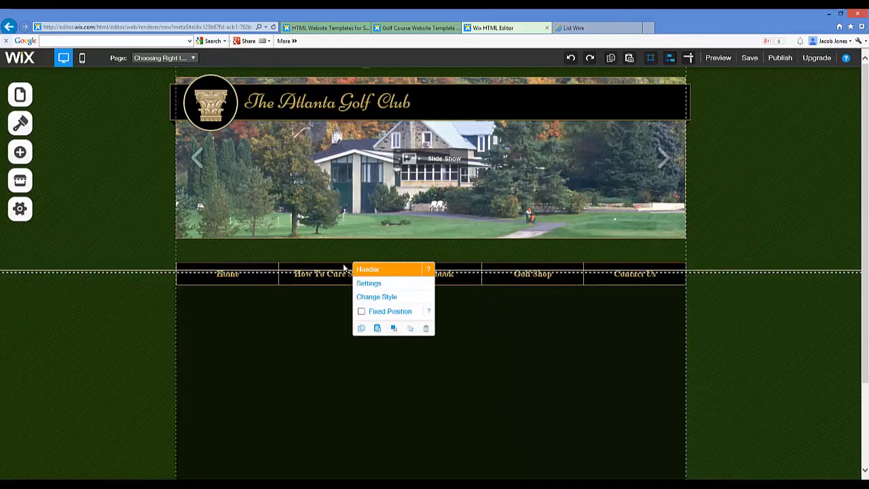
{"action": "left_click", "coordinate": [332, 313]}
{"action": "left_click", "coordinate": [139, 252]}
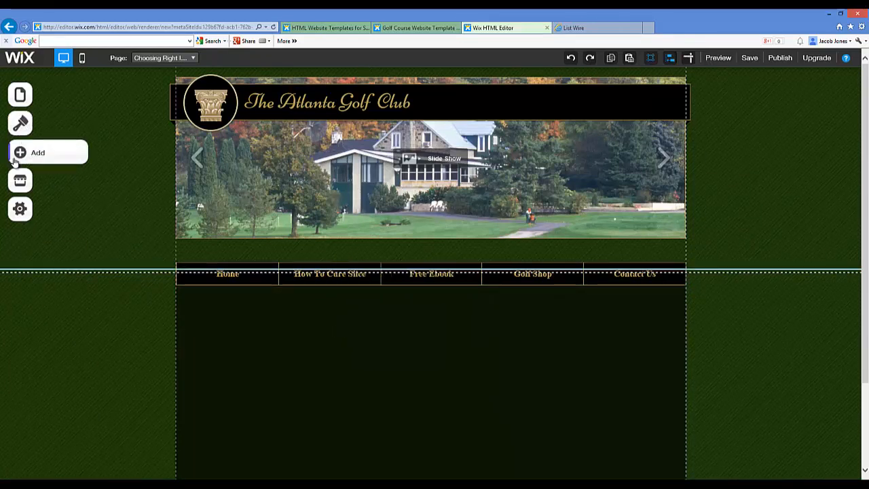
{"action": "left_click", "coordinate": [70, 156]}
{"action": "left_click", "coordinate": [74, 165]}
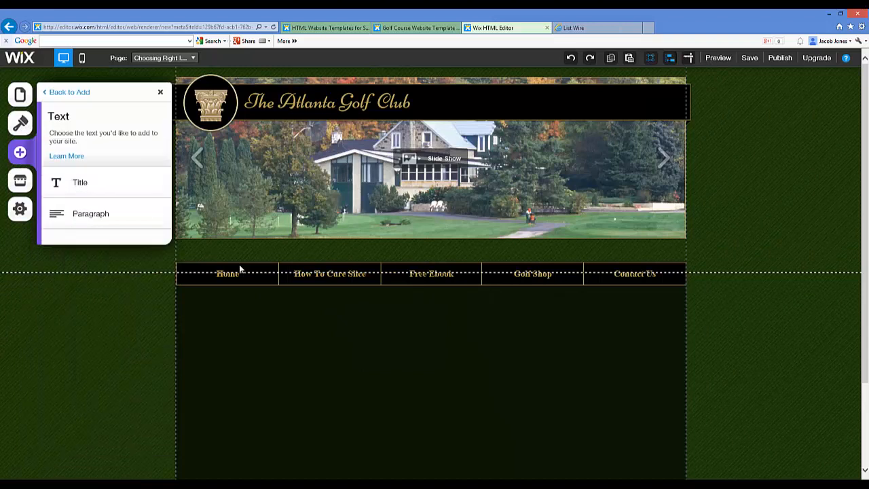
{"action": "left_click", "coordinate": [319, 322]}
{"action": "left_click", "coordinate": [271, 309]}
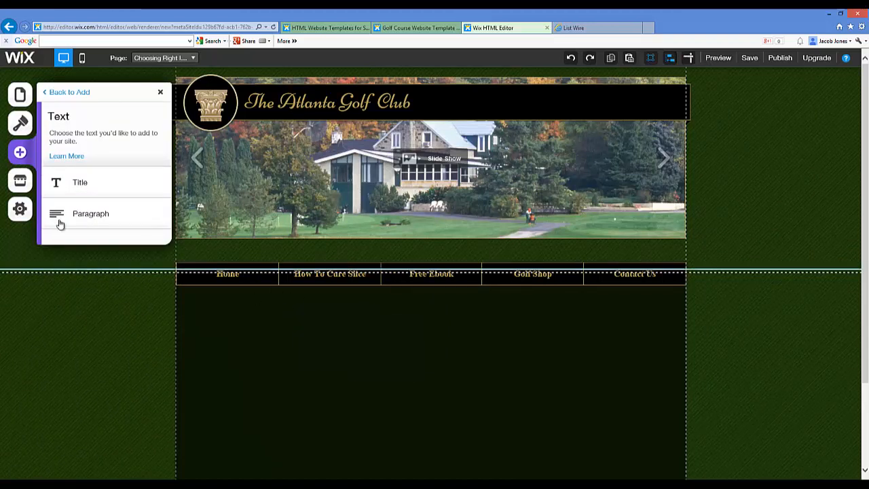
{"action": "left_click", "coordinate": [69, 92]}
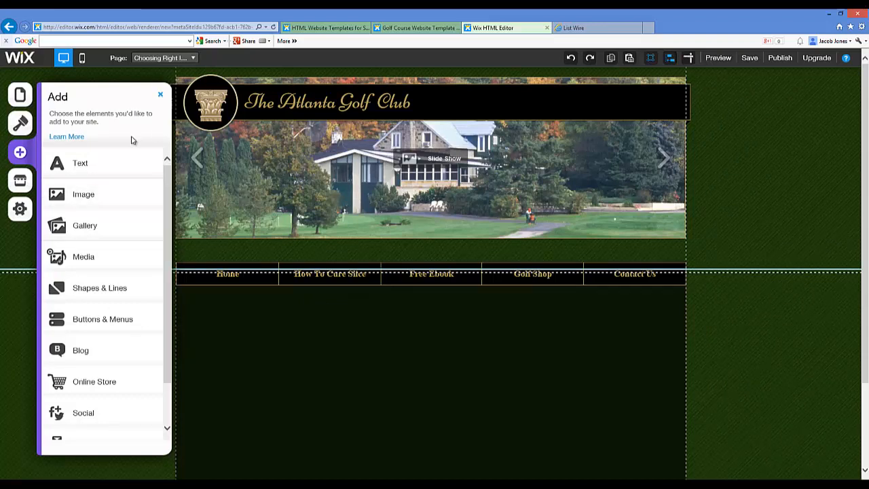
{"action": "left_click", "coordinate": [161, 92]}
Switch to the Home page and add a new framed image to it
{"action": "left_click", "coordinate": [39, 102]}
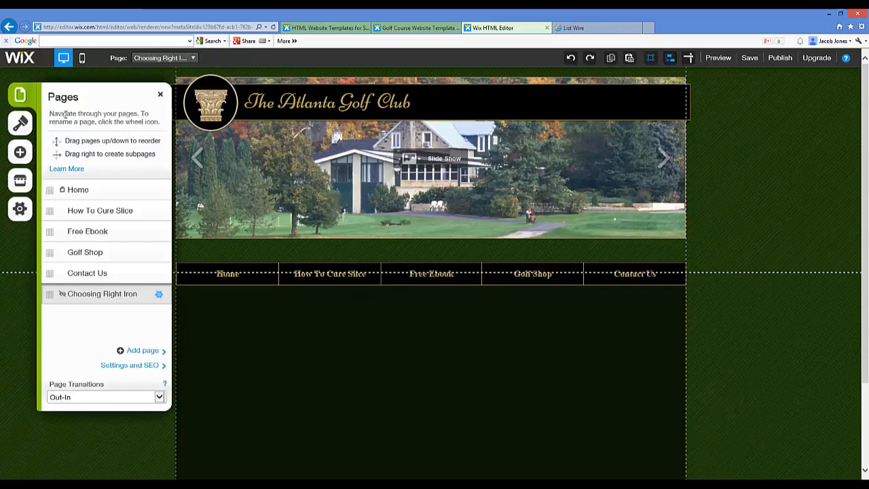
{"action": "left_click", "coordinate": [71, 189]}
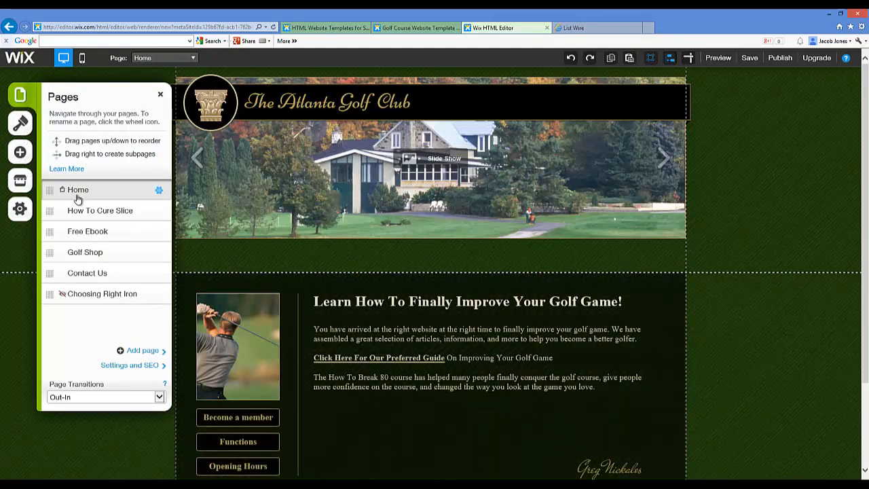
{"action": "left_click", "coordinate": [380, 380]}
{"action": "left_click", "coordinate": [369, 457]}
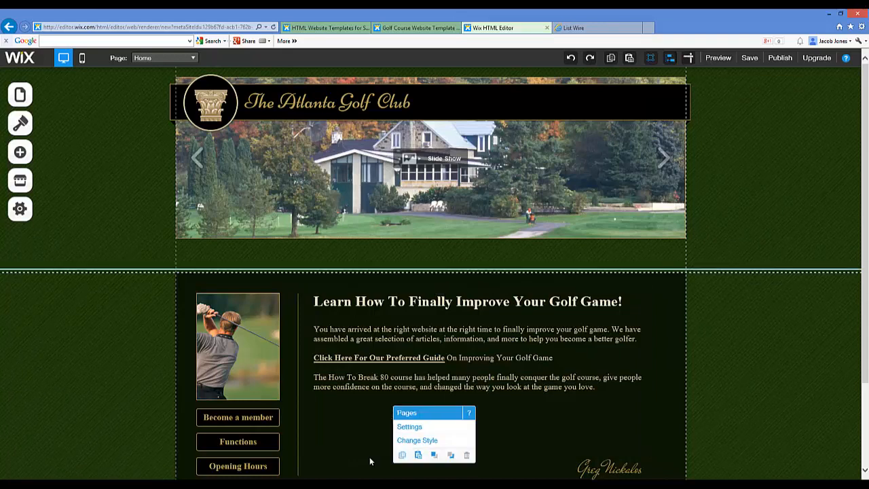
{"action": "left_click", "coordinate": [64, 151]}
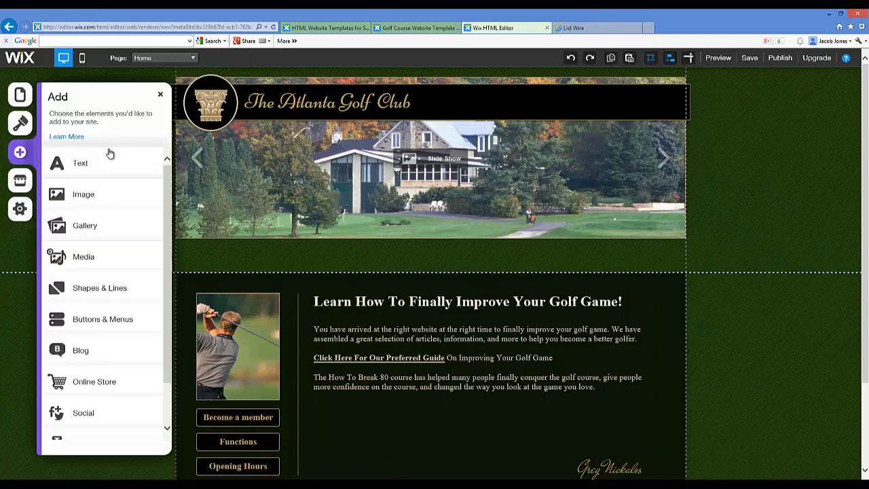
{"action": "left_click", "coordinate": [84, 195]}
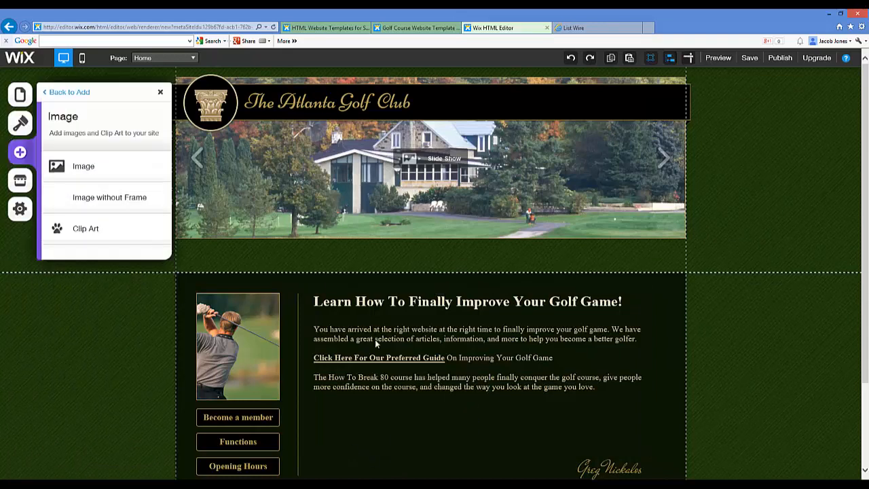
{"action": "left_click", "coordinate": [86, 177]}
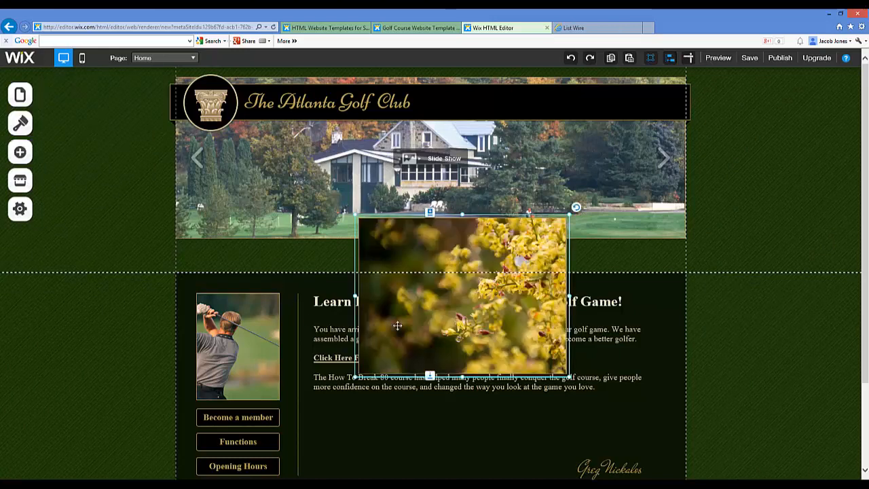
Shift the header slide show down to the top of the page content and nudge the welcome text slightly down
{"action": "mouse_move", "coordinate": [409, 213]}
{"action": "left_mouse_down"}
{"action": "mouse_move", "coordinate": [419, 304]}
{"action": "mouse_move", "coordinate": [406, 246]}
{"action": "mouse_move", "coordinate": [452, 295]}
{"action": "mouse_move", "coordinate": [384, 218]}
{"action": "mouse_move", "coordinate": [394, 219]}
{"action": "left_mouse_up"}
{"action": "left_click", "coordinate": [421, 316]}
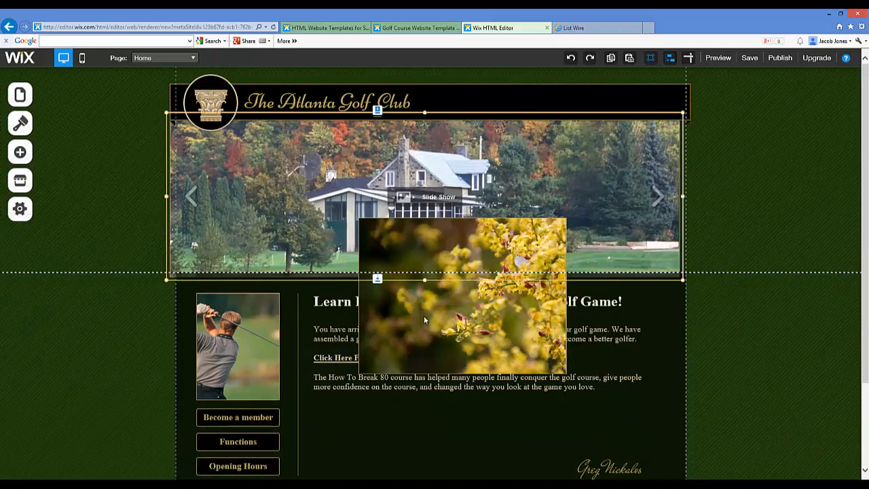
{"action": "left_click", "coordinate": [411, 326]}
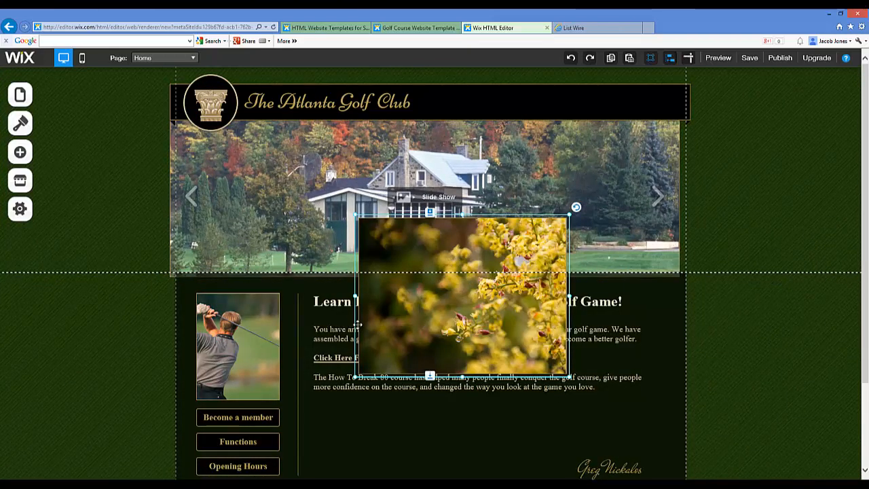
{"action": "left_click_drag", "start_coordinate": [357, 324], "coordinate": [360, 329]}
{"action": "left_click", "coordinate": [384, 254]}
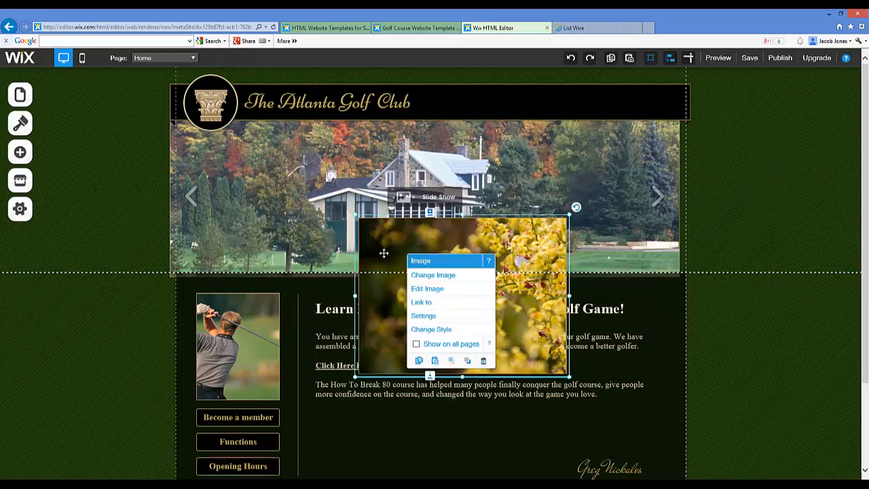
{"action": "left_click_drag", "start_coordinate": [462, 214], "coordinate": [462, 213]}
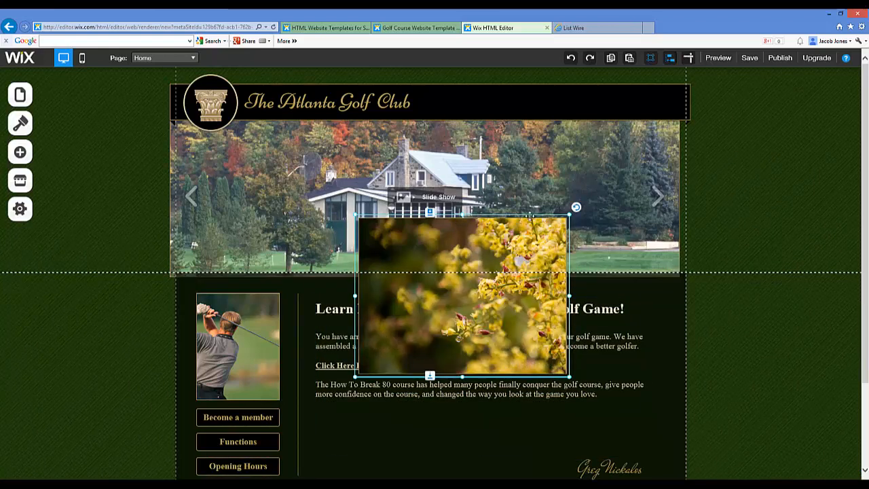
{"action": "left_click", "coordinate": [568, 228]}
Shrink the new flower image to less than half its size and place it below the last welcome paragraph
{"action": "left_click_drag", "start_coordinate": [504, 349], "coordinate": [586, 428]}
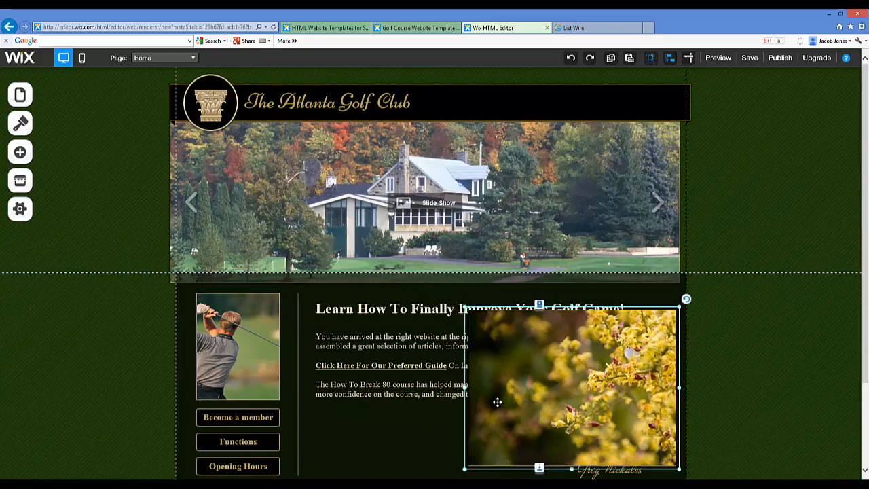
{"action": "left_click_drag", "start_coordinate": [466, 468], "coordinate": [577, 402]}
{"action": "mouse_move", "coordinate": [612, 360]}
{"action": "left_mouse_down"}
{"action": "mouse_move", "coordinate": [614, 372]}
{"action": "mouse_move", "coordinate": [556, 436]}
{"action": "mouse_move", "coordinate": [511, 433]}
{"action": "left_mouse_up"}
{"action": "scroll", "coordinate": [596, 360], "scroll_direction": "down", "scroll_amount": 3}
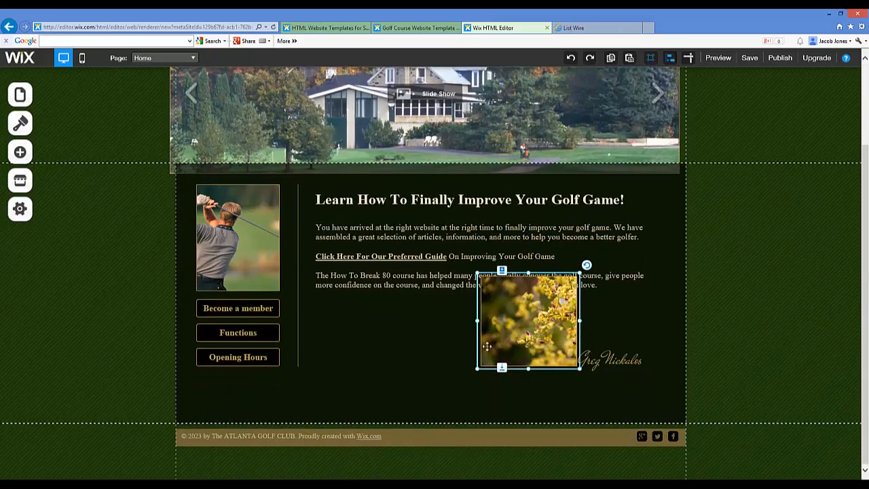
{"action": "left_click_drag", "start_coordinate": [486, 328], "coordinate": [335, 352]}
Delete the signature text below the welcome paragraphs and move the flower image into its place
{"action": "left_click", "coordinate": [591, 363]}
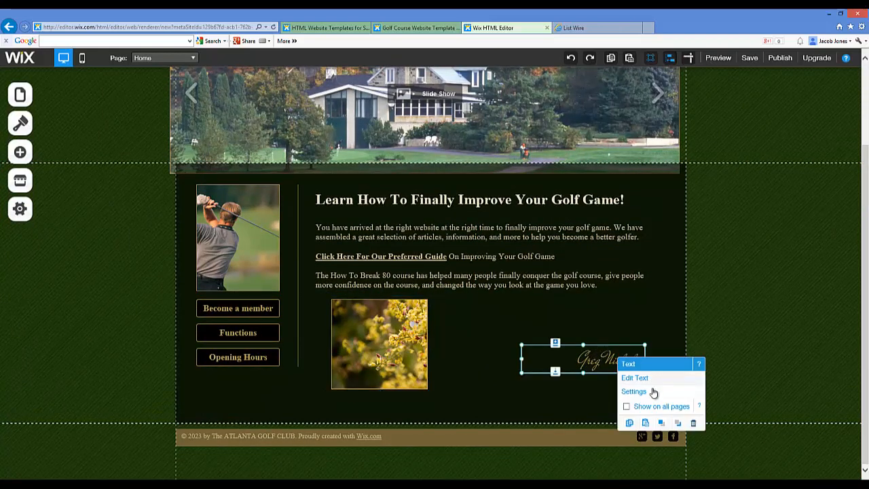
{"action": "left_click", "coordinate": [694, 423]}
{"action": "left_click", "coordinate": [397, 331]}
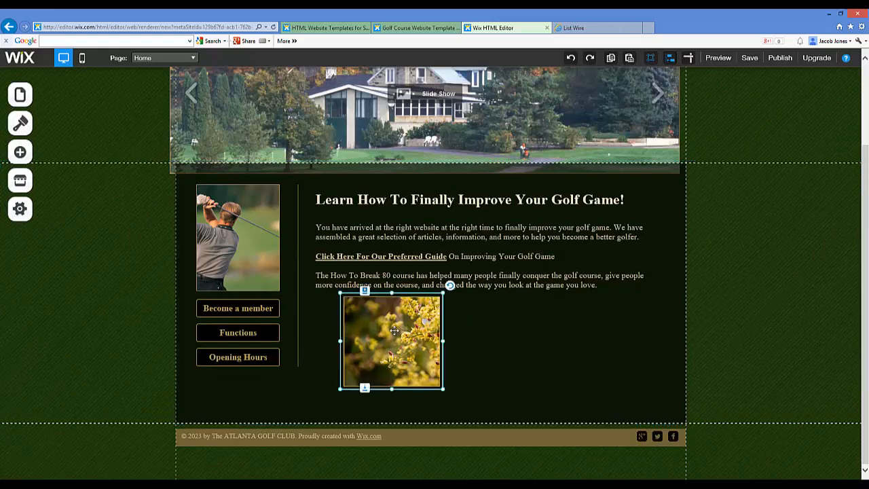
{"action": "left_click_drag", "start_coordinate": [403, 328], "coordinate": [615, 344]}
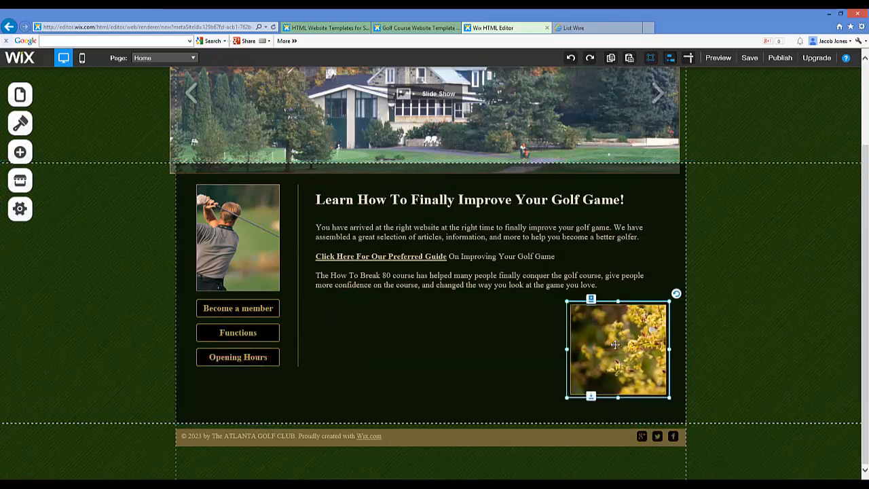
Open the free Wix Sports & Recreation picture collection to choose a replacement for the flower image
{"action": "double_click", "coordinate": [615, 344]}
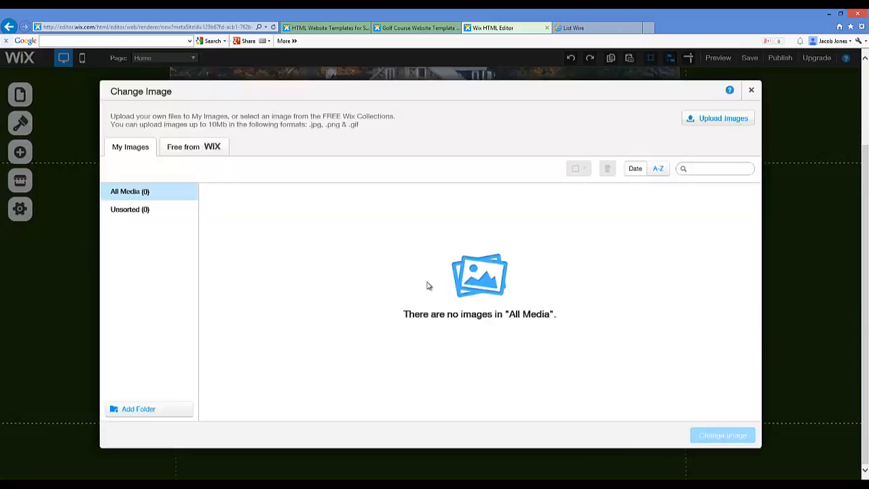
{"action": "left_click", "coordinate": [208, 150]}
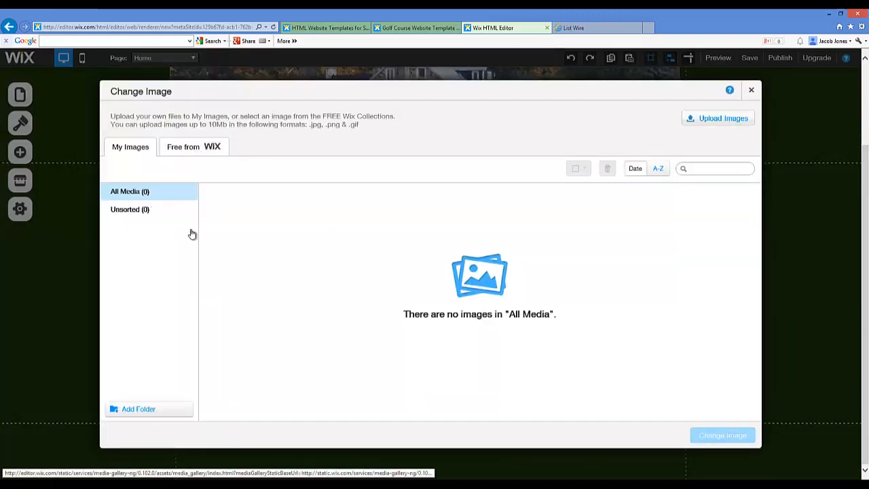
{"action": "scroll", "coordinate": [194, 306], "scroll_direction": "down", "scroll_amount": 4}
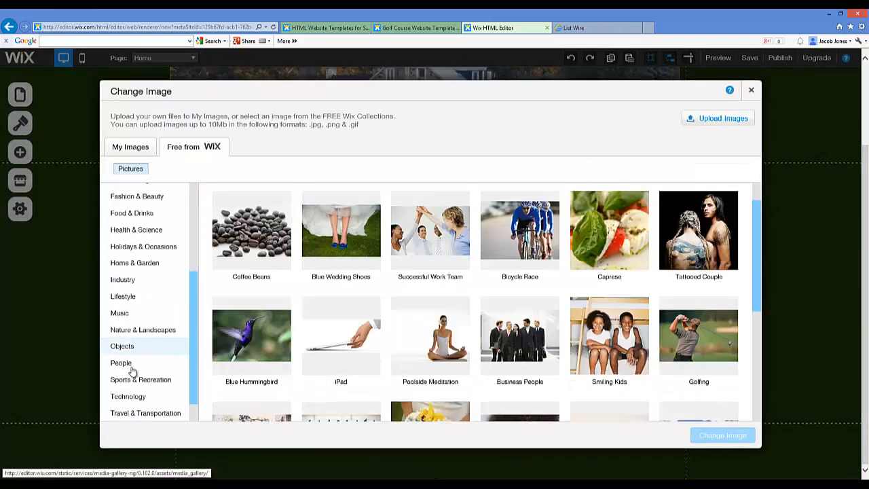
{"action": "left_click", "coordinate": [141, 381]}
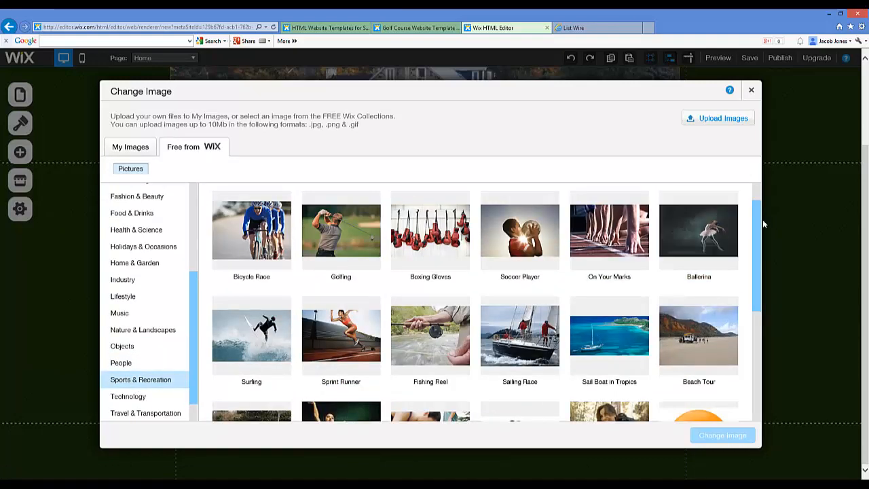
Find the "Golf Club and Ball" picture in the collection and replace the flower image with it
{"action": "left_click_drag", "start_coordinate": [754, 250], "coordinate": [757, 307]}
{"action": "left_click_drag", "start_coordinate": [755, 269], "coordinate": [757, 194]}
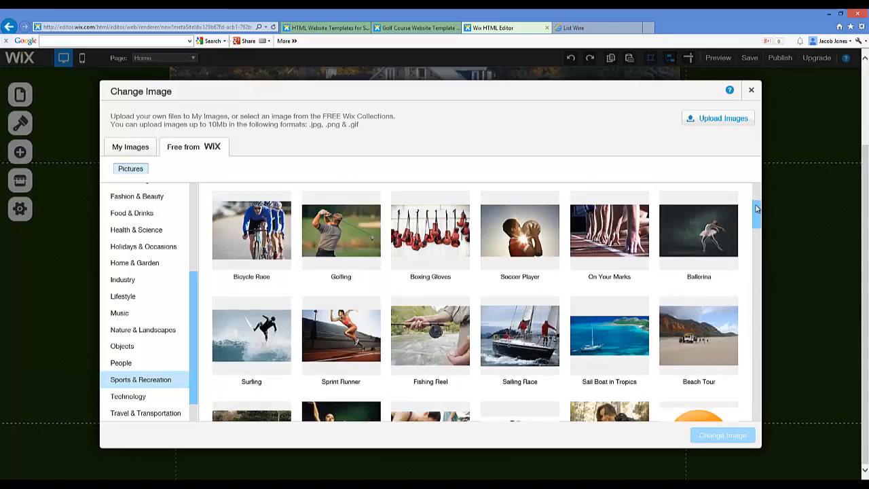
{"action": "scroll", "coordinate": [754, 410], "scroll_direction": "down", "scroll_amount": 10}
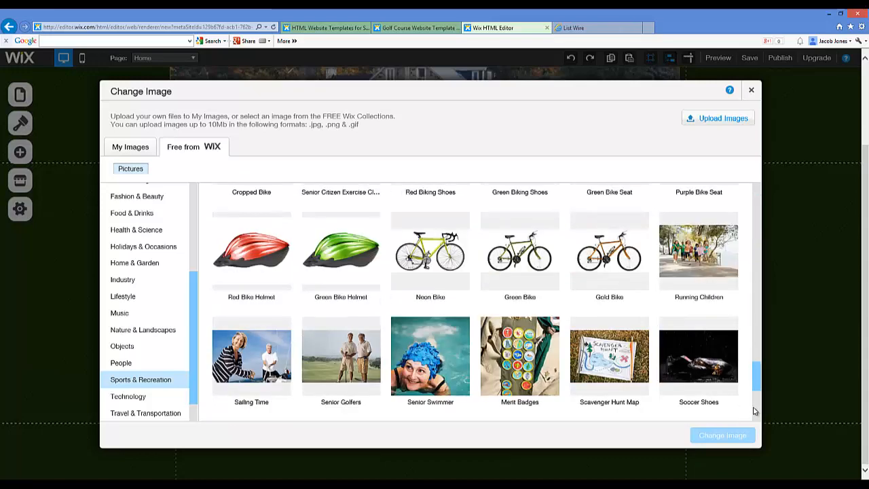
{"action": "scroll", "coordinate": [753, 415], "scroll_direction": "down", "scroll_amount": 2}
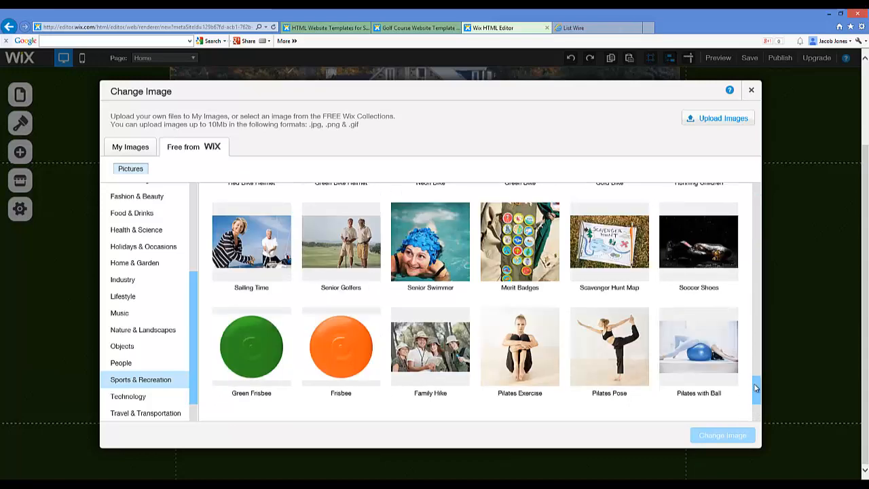
{"action": "left_click", "coordinate": [755, 413]}
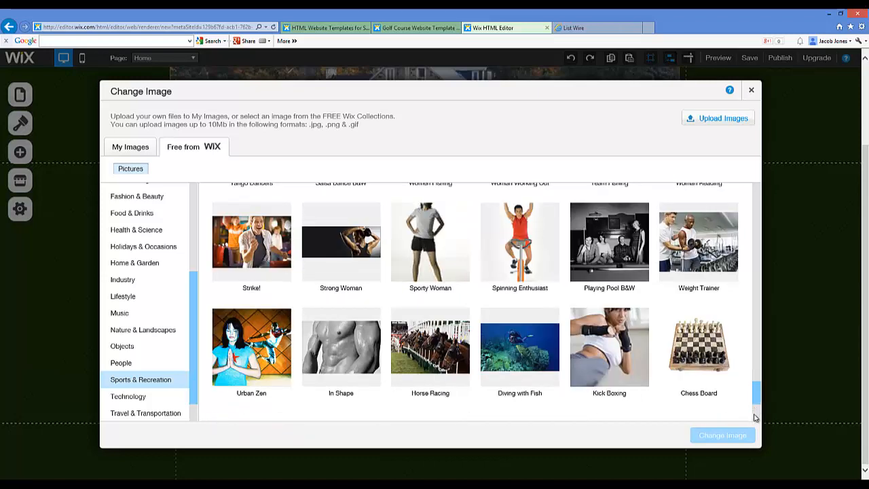
{"action": "left_click_drag", "start_coordinate": [752, 425], "coordinate": [752, 433]}
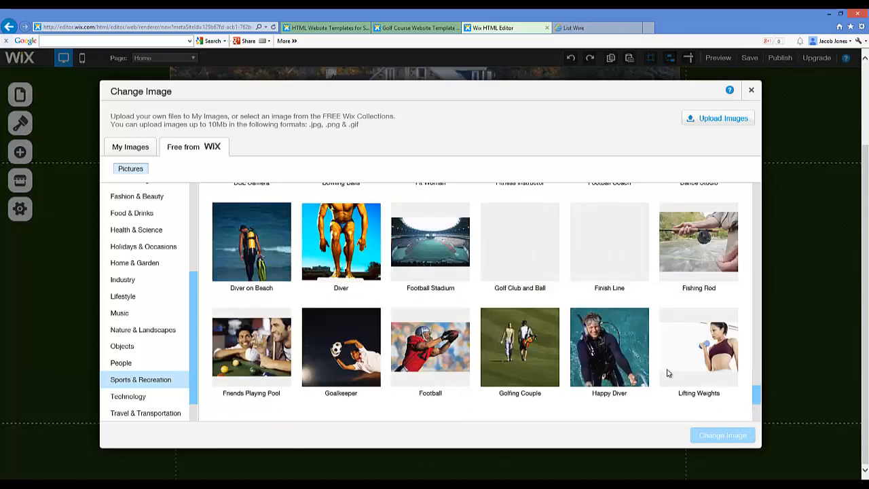
{"action": "left_click", "coordinate": [518, 240]}
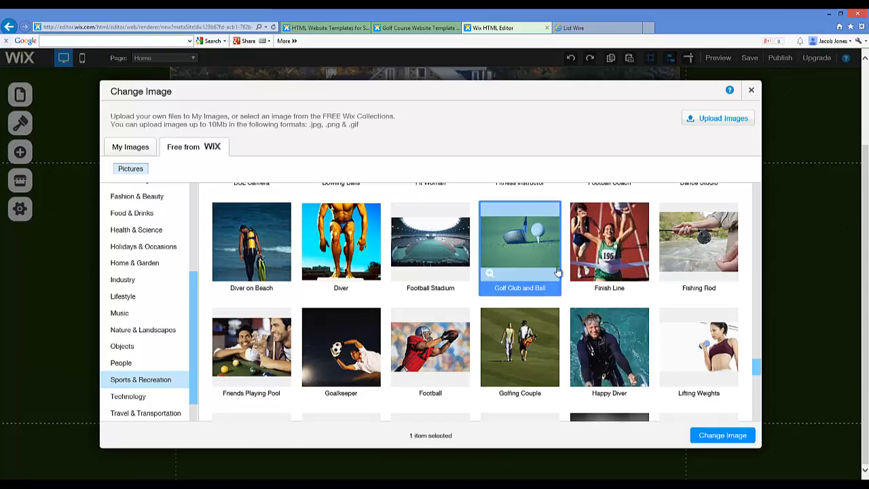
{"action": "left_click", "coordinate": [721, 435]}
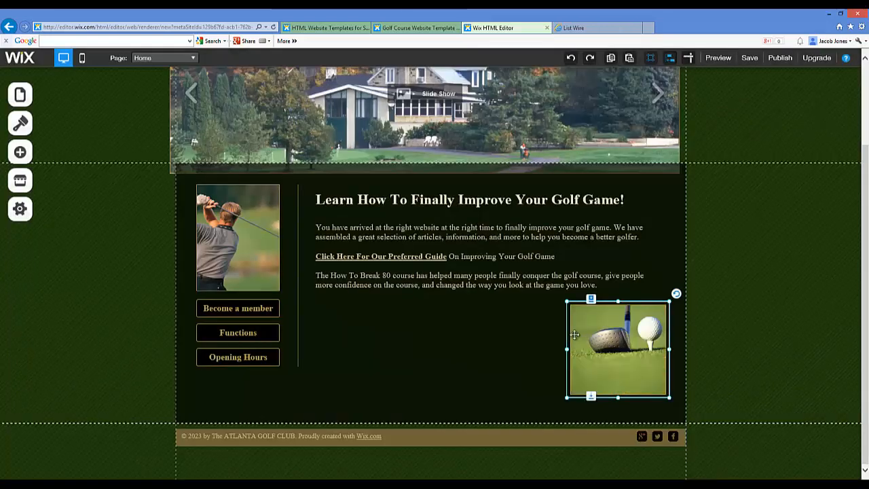
{"action": "left_click", "coordinate": [472, 353]}
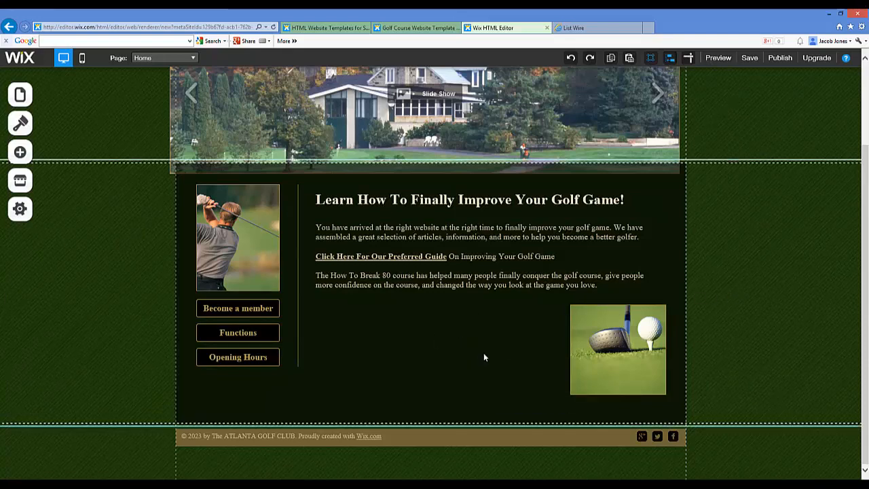
{"action": "scroll", "coordinate": [386, 332], "scroll_direction": "up", "scroll_amount": 3}
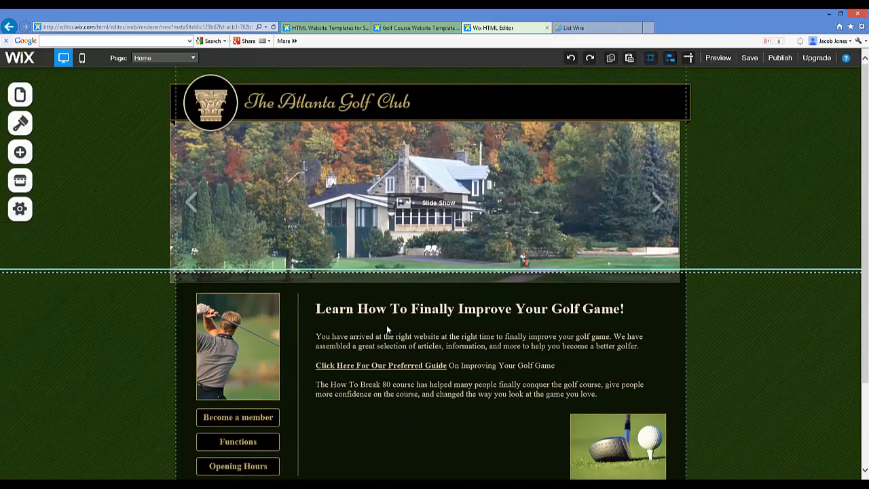
{"action": "scroll", "coordinate": [388, 323], "scroll_direction": "down", "scroll_amount": 3}
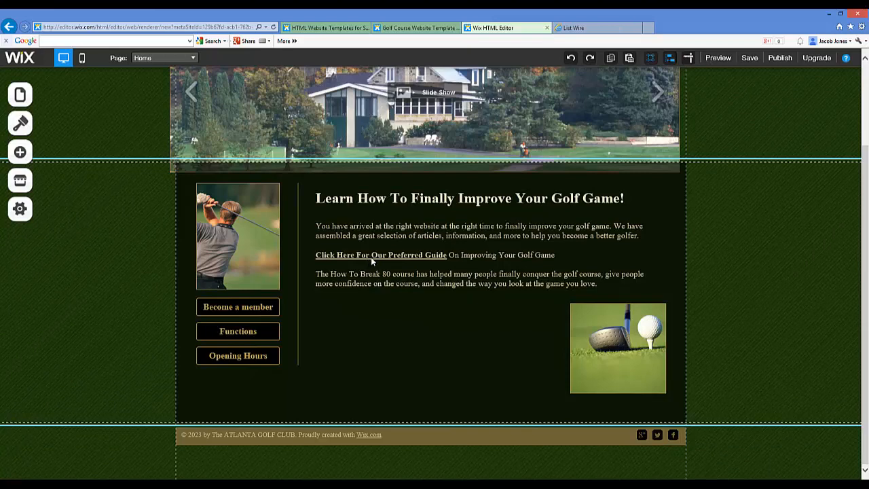
{"action": "left_click", "coordinate": [436, 299]}
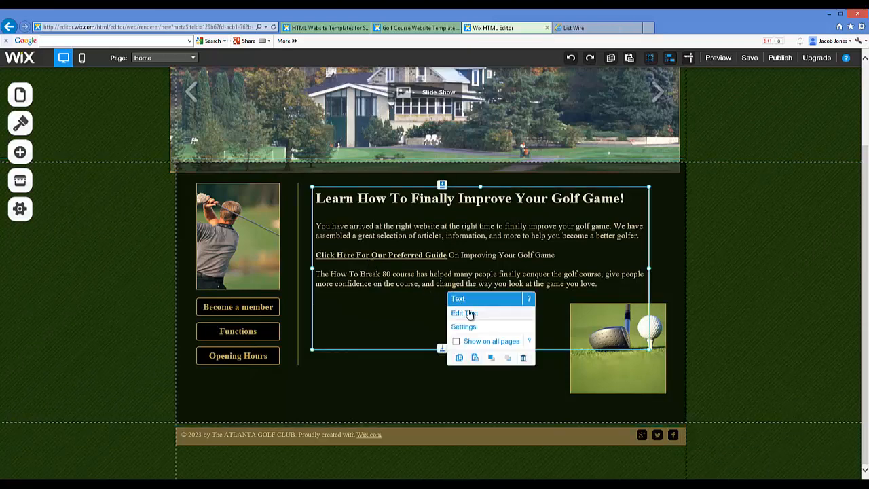
{"action": "left_click", "coordinate": [405, 361]}
{"action": "left_click", "coordinate": [604, 337]}
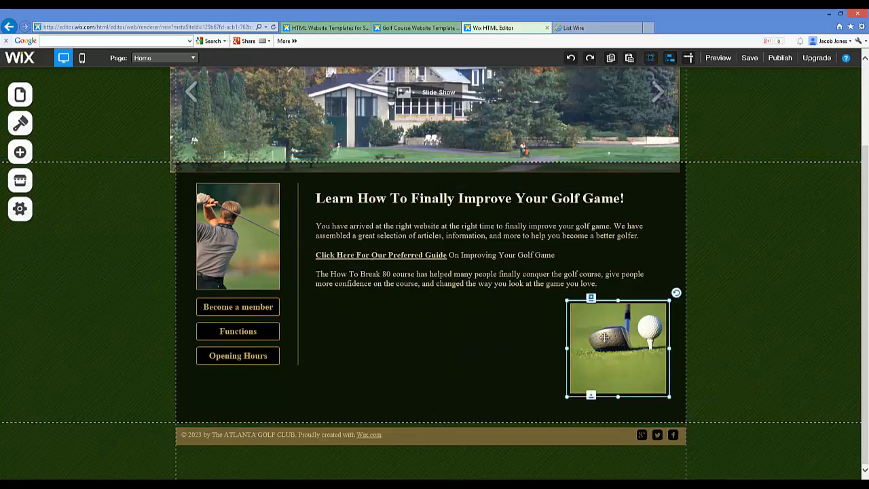
{"action": "double_click", "coordinate": [605, 338]}
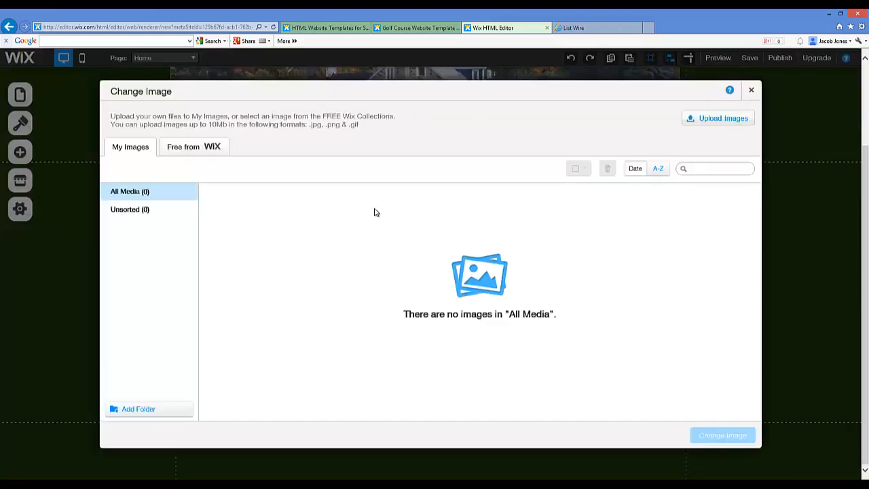
{"action": "left_click", "coordinate": [752, 89]}
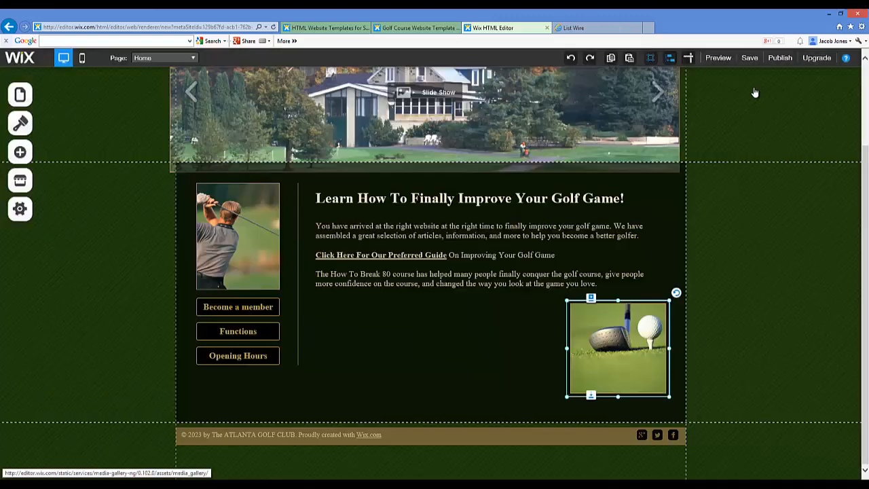
Change the text of the "Become a member" button below the golfer photo to "Choosing Right Irons"
{"action": "scroll", "coordinate": [706, 221], "scroll_direction": "up", "scroll_amount": 3}
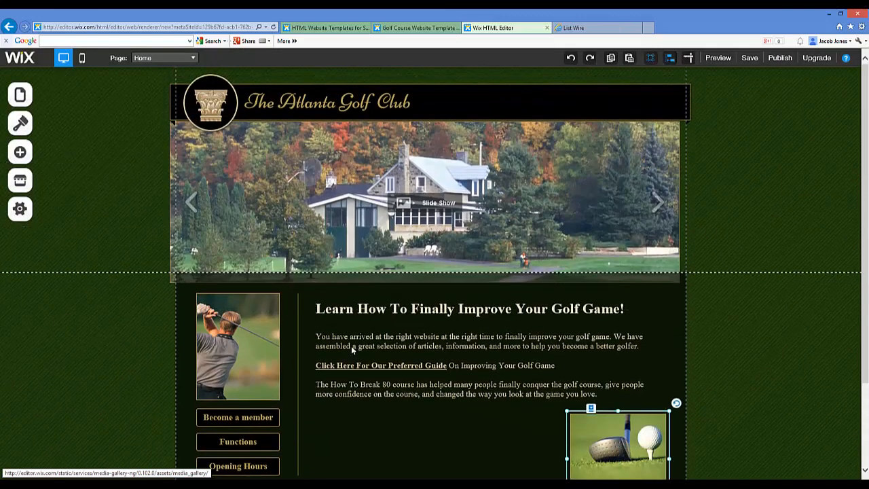
{"action": "left_click", "coordinate": [255, 416]}
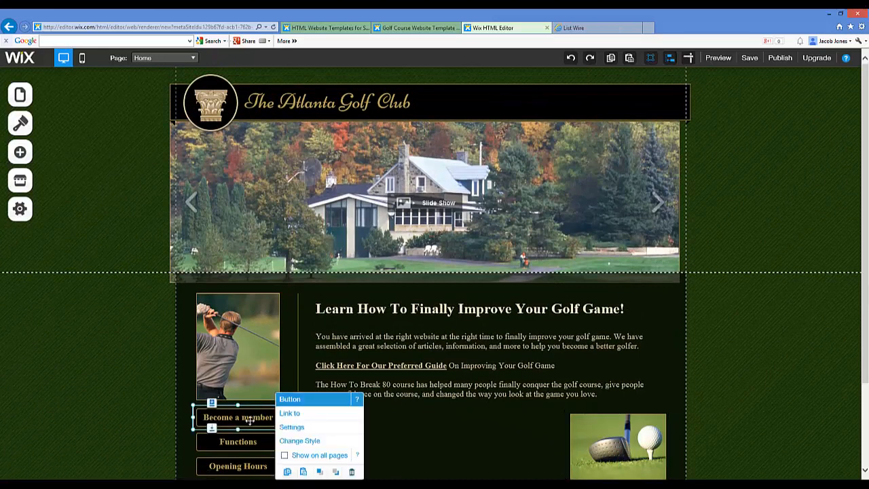
{"action": "scroll", "coordinate": [258, 418], "scroll_direction": "down", "scroll_amount": 3}
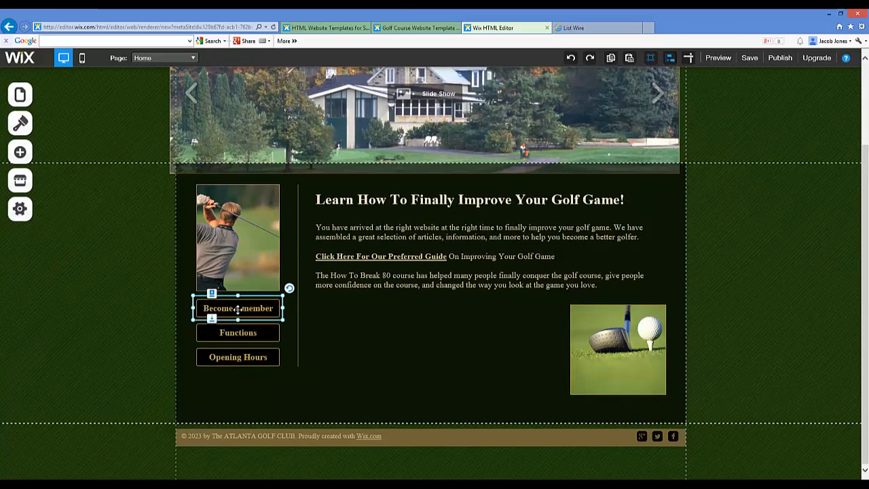
{"action": "double_click", "coordinate": [238, 309]}
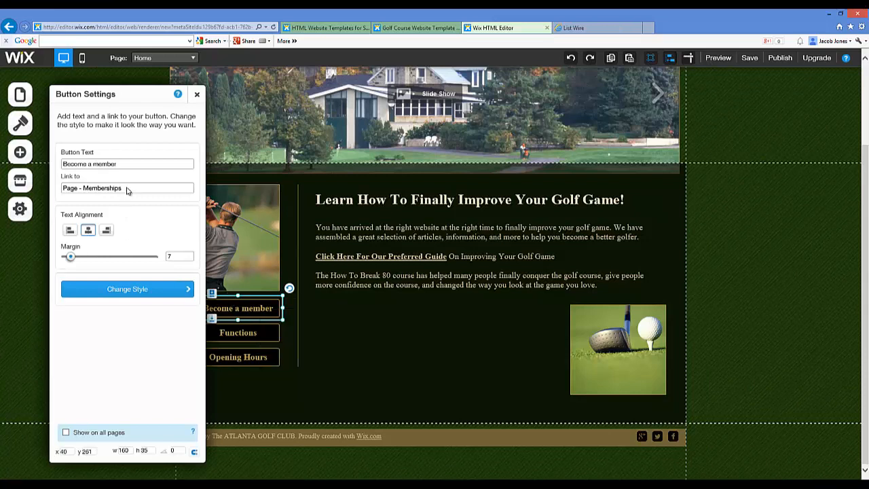
{"action": "left_click", "coordinate": [124, 166]}
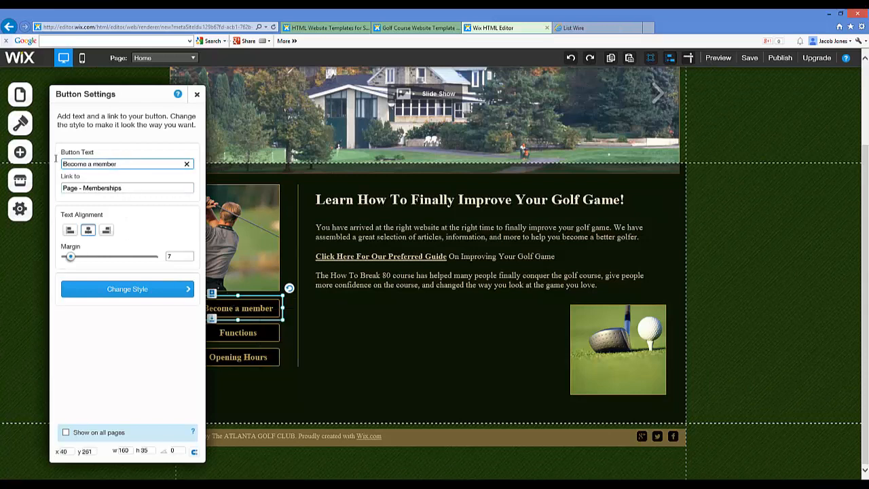
{"action": "left_click", "coordinate": [128, 188]}
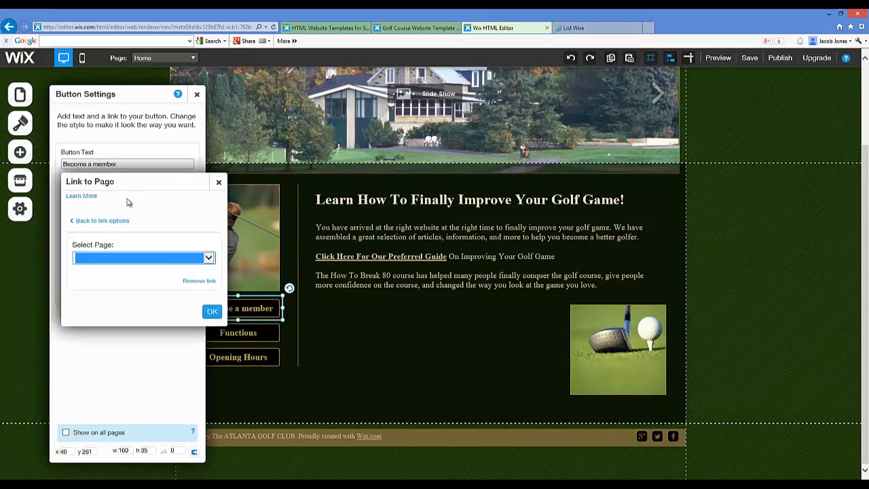
{"action": "left_click", "coordinate": [218, 182]}
{"action": "left_click", "coordinate": [123, 164]}
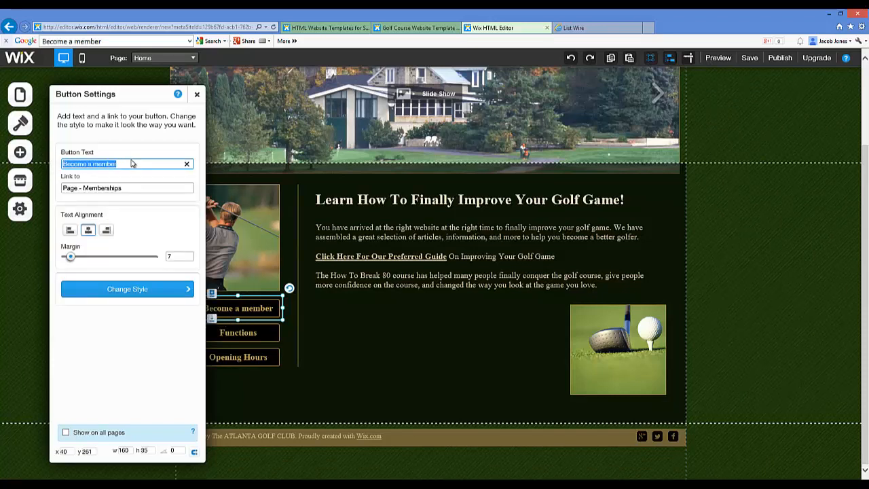
{"action": "type", "text": "Choosing Right Irons"}
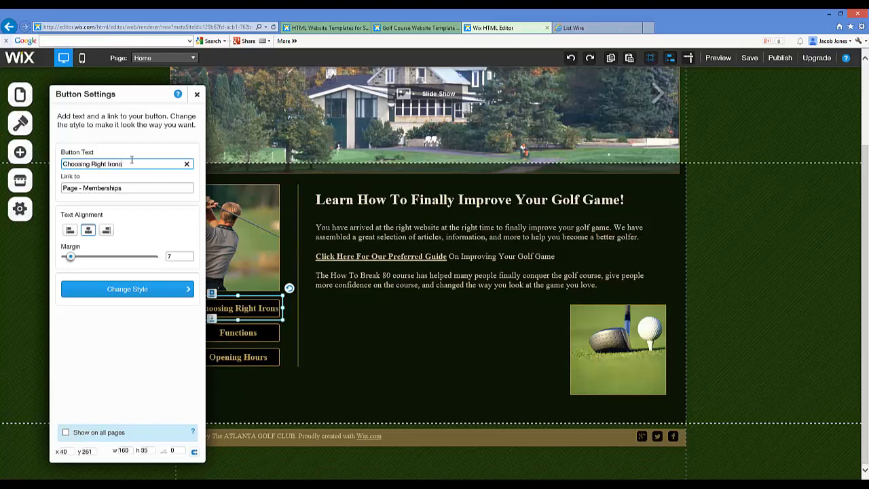
Link the "Choosing Right Irons" button to the Choosing Right Iron page and close its settings
{"action": "left_click", "coordinate": [112, 188]}
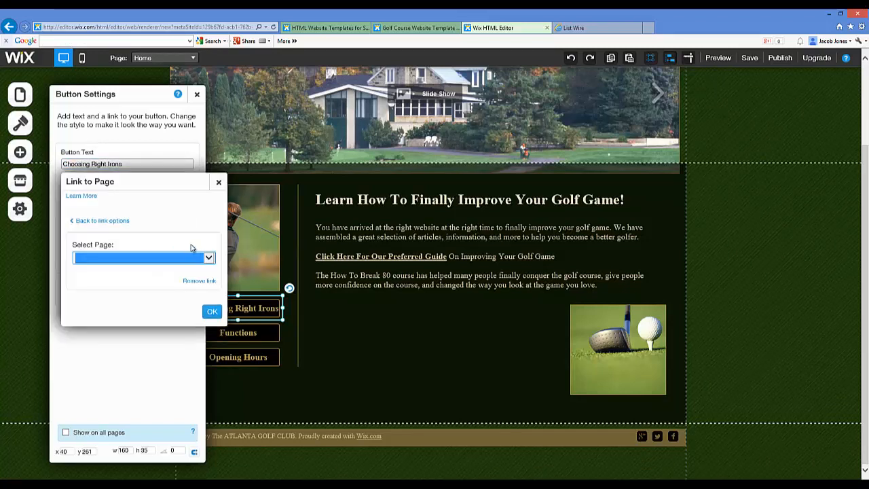
{"action": "left_click", "coordinate": [209, 258]}
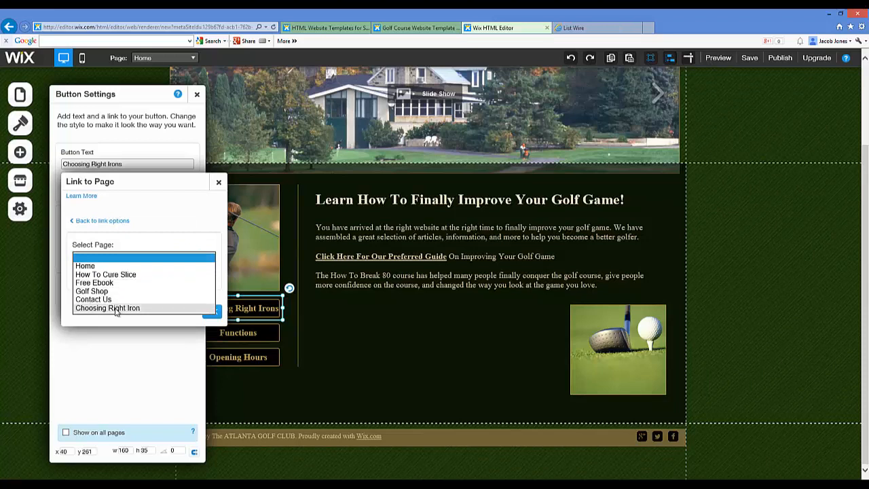
{"action": "left_click", "coordinate": [145, 276]}
{"action": "left_click", "coordinate": [212, 311]}
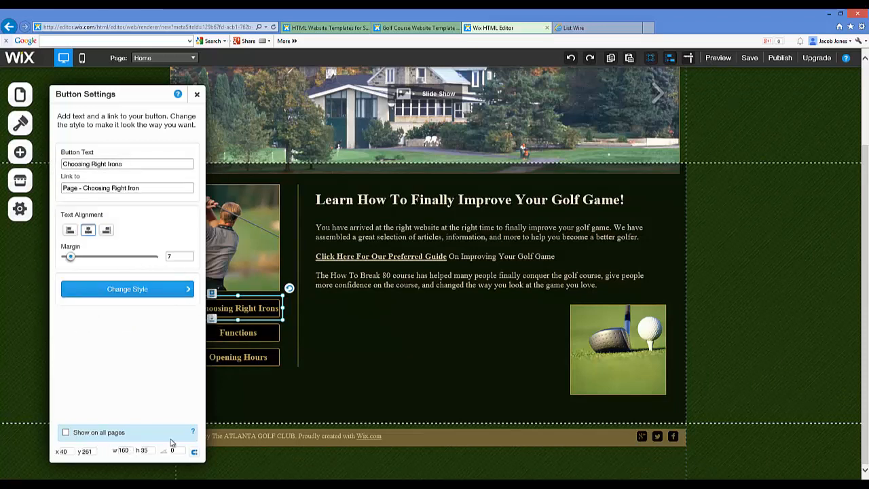
{"action": "left_click", "coordinate": [196, 94]}
{"action": "left_click", "coordinate": [343, 346]}
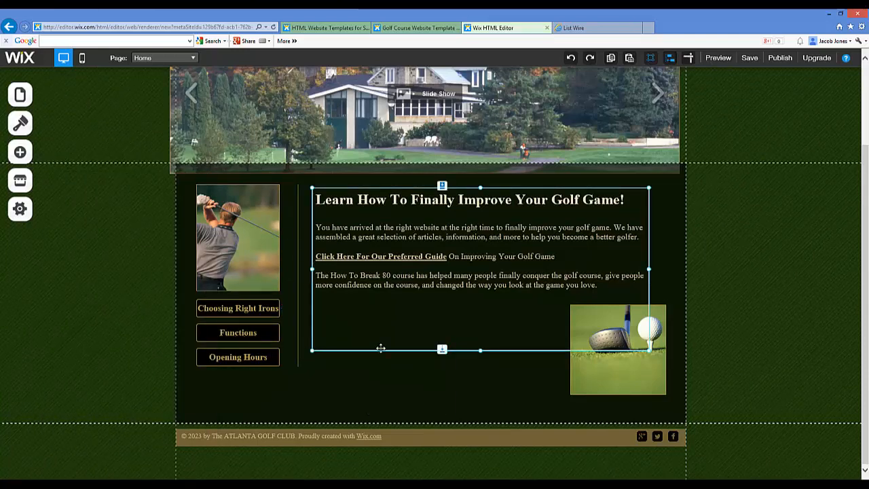
Deselect the welcome text and start publishing the site to reach the site naming prompt
{"action": "scroll", "coordinate": [390, 345], "scroll_direction": "up", "scroll_amount": 1}
{"action": "scroll", "coordinate": [401, 339], "scroll_direction": "up", "scroll_amount": 1}
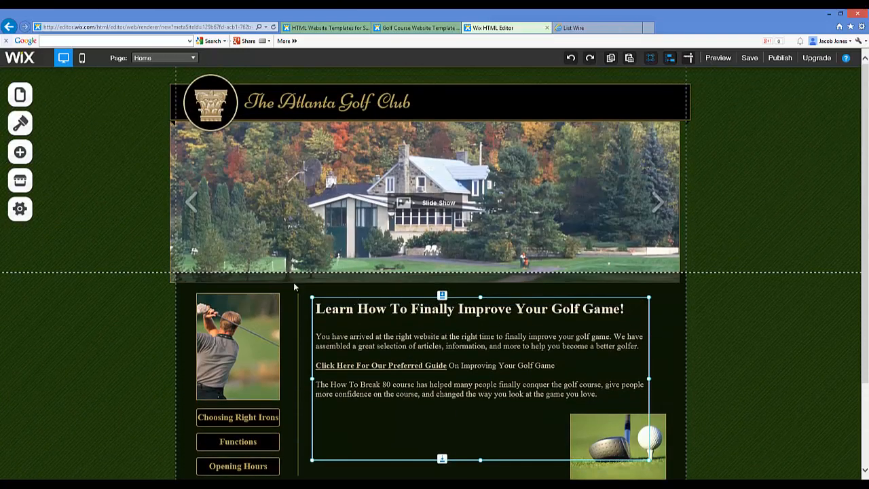
{"action": "left_click", "coordinate": [122, 196]}
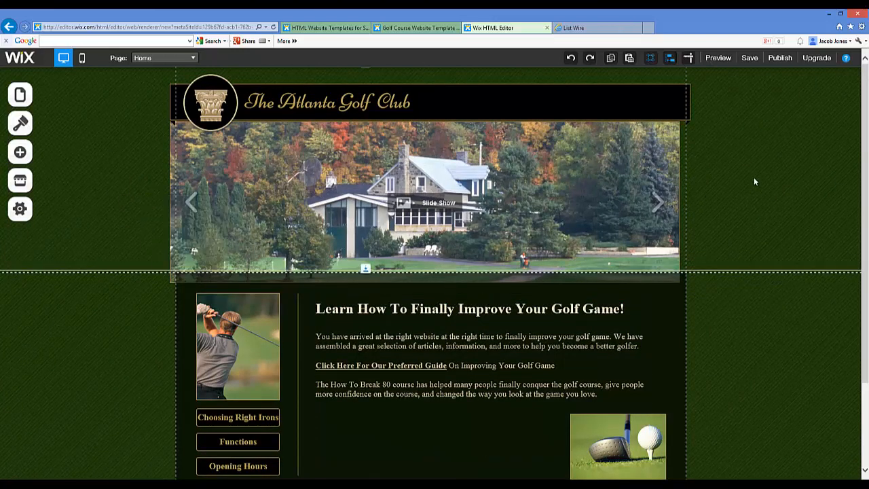
{"action": "left_click", "coordinate": [780, 59]}
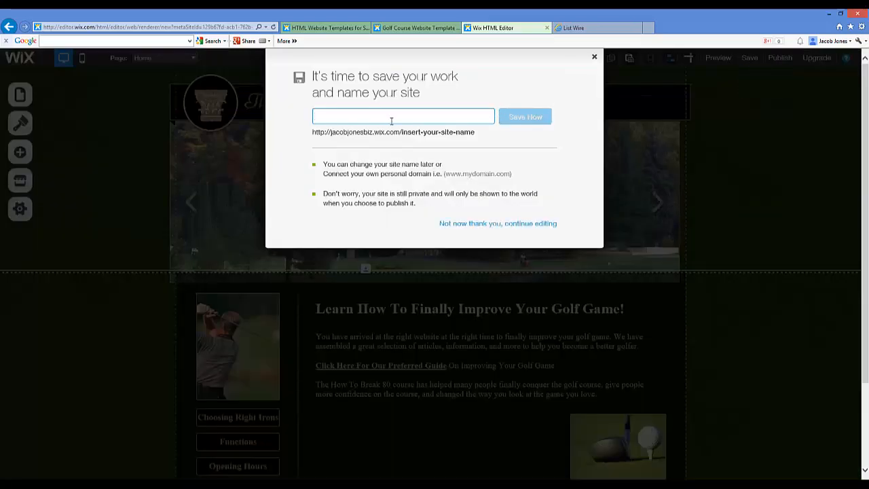
{"action": "type", "text": "golf"}
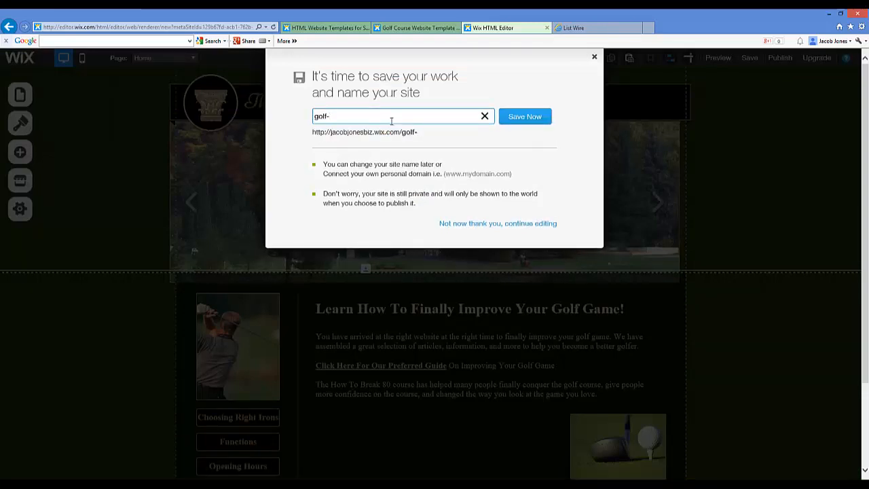
{"action": "type", "text": "-tra"}
{"action": "key", "text": "BackSpace"}
{"action": "key", "text": "BackSpace"}
{"action": "key", "text": "BackSpace"}
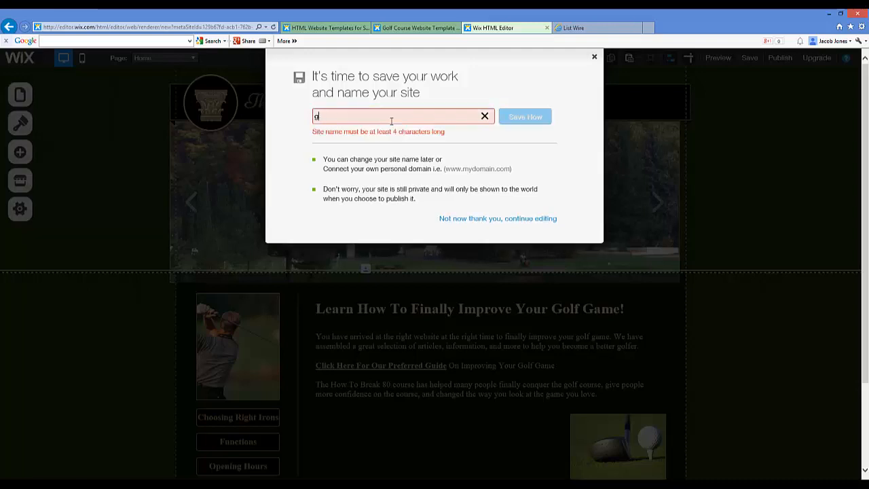
Try "improve-your-golf-game" as the site name, and clear the name field again
{"action": "type", "text": "improve-"}
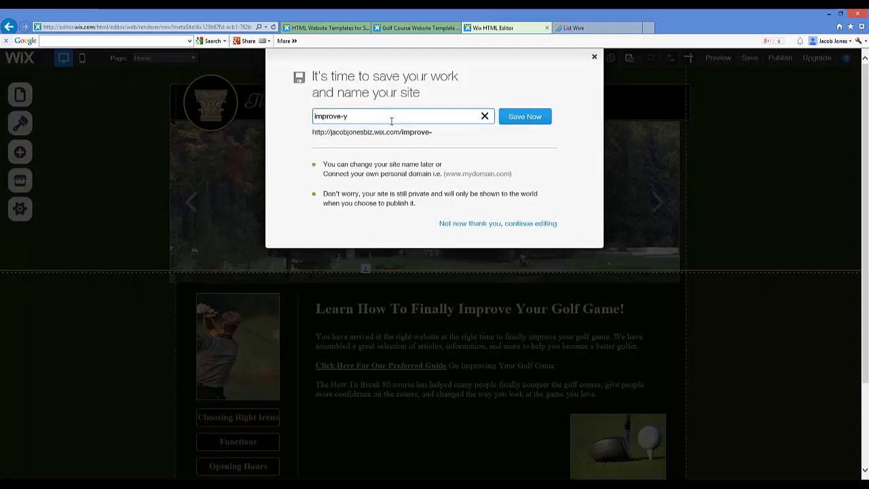
{"action": "type", "text": "your-golf-game"}
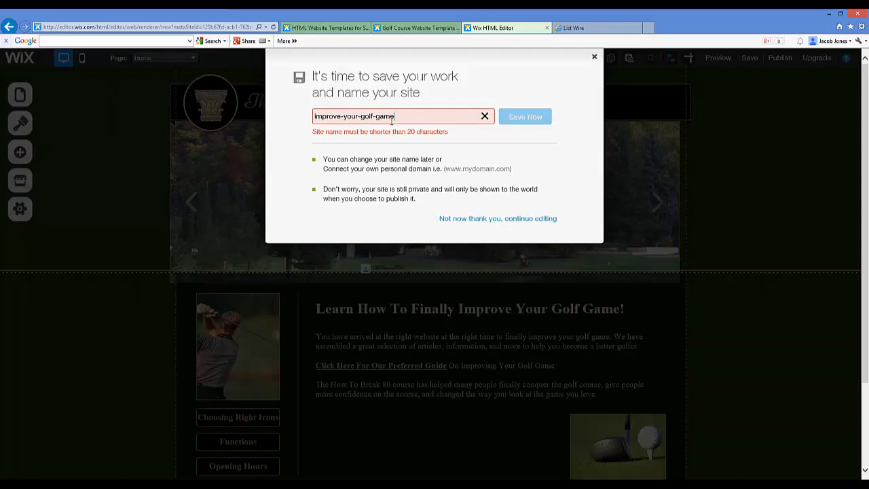
{"action": "key", "text": "BackSpace"}
{"action": "key", "text": "BackSpace"}
{"action": "key", "text": "BackSpace"}
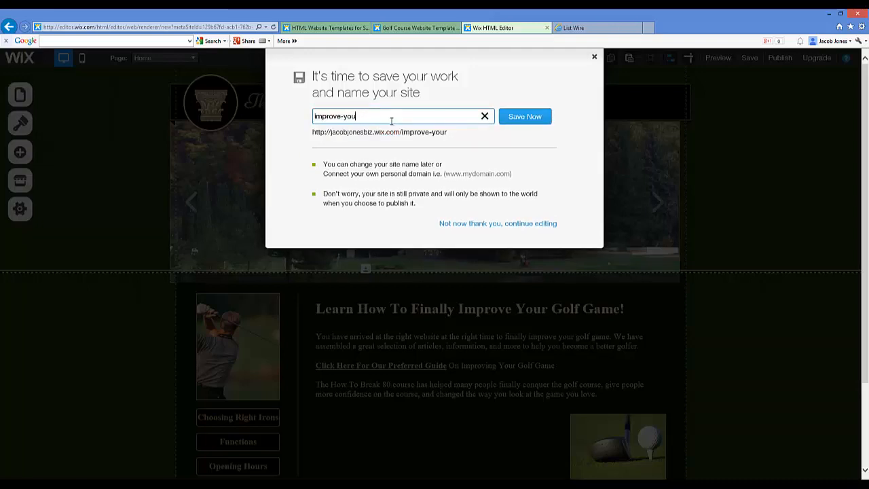
{"action": "key", "text": "BackSpace"}
{"action": "key", "text": "BackSpace"}
{"action": "key", "text": "BackSpace"}
{"action": "key", "text": "BackSpace"}
{"action": "key", "text": "BackSpace"}
{"action": "key", "text": "BackSpace"}
{"action": "key", "text": "BackSpace"}
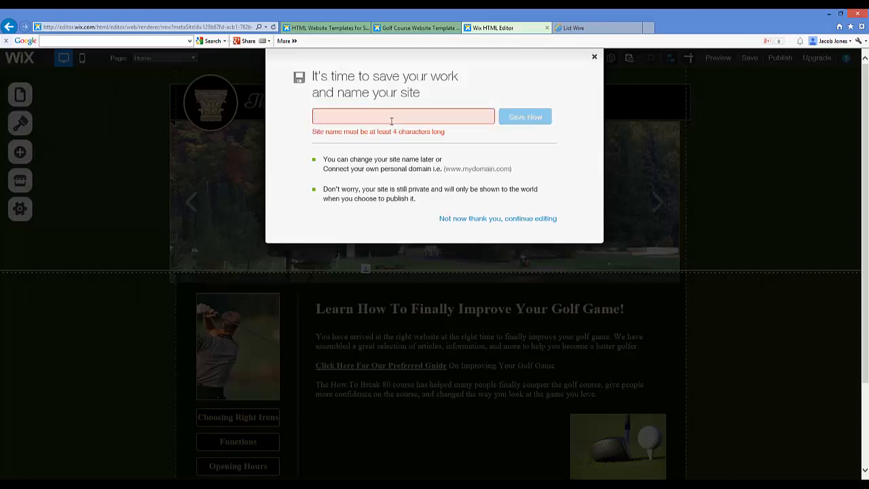
{"action": "type", "text": "improve"}
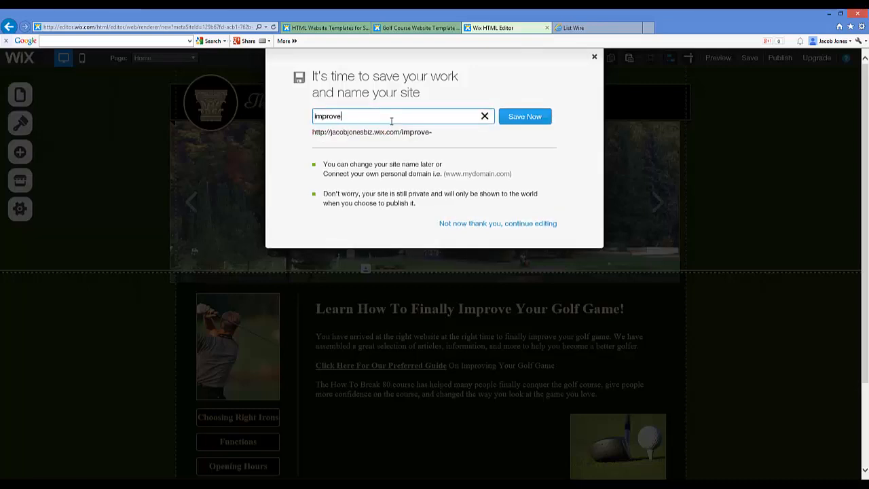
{"action": "key", "text": "BackSpace"}
{"action": "key", "text": "BackSpace"}
{"action": "key", "text": "BackSpace"}
{"action": "key", "text": "BackSpace"}
{"action": "key", "text": "BackSpace"}
{"action": "key", "text": "BackSpace"}
{"action": "key", "text": "BackSpace"}
{"action": "key", "text": "BackSpace"}
Name the site "golf-tips", save it and dismiss the save confirmation
{"action": "type", "text": "gol"}
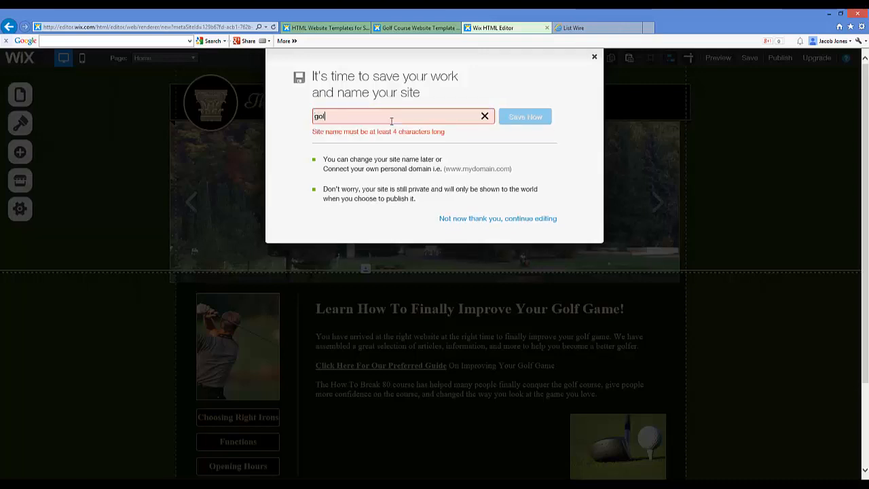
{"action": "type", "text": "f-tips"}
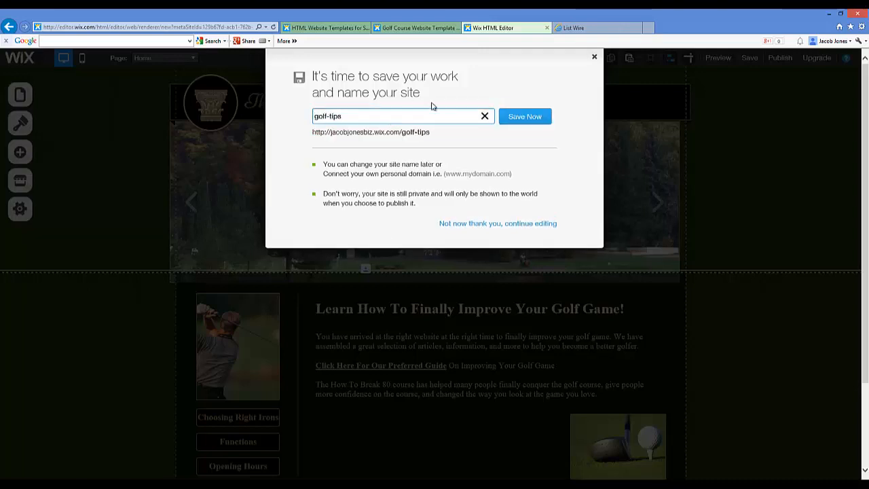
{"action": "left_click", "coordinate": [521, 117]}
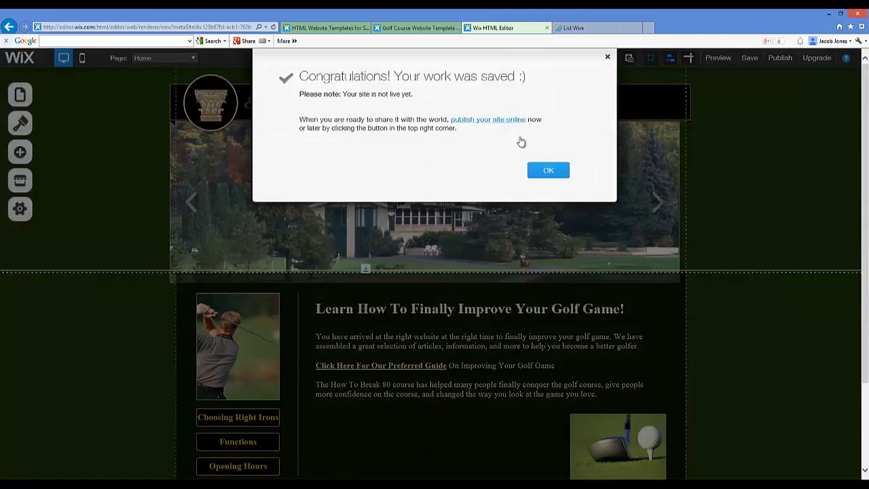
{"action": "left_click", "coordinate": [548, 171]}
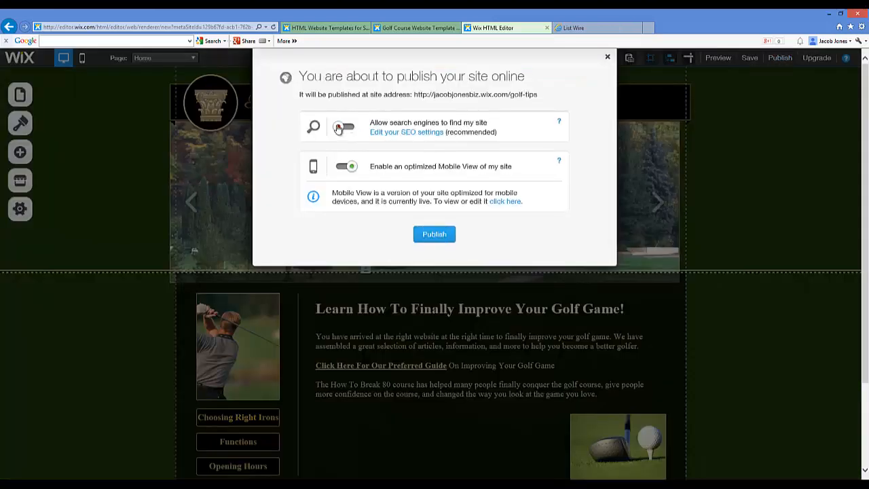
Publish the site with search engines allowed to find it, and skip sharing it on social networks
{"action": "left_click", "coordinate": [339, 127]}
{"action": "left_click", "coordinate": [435, 236]}
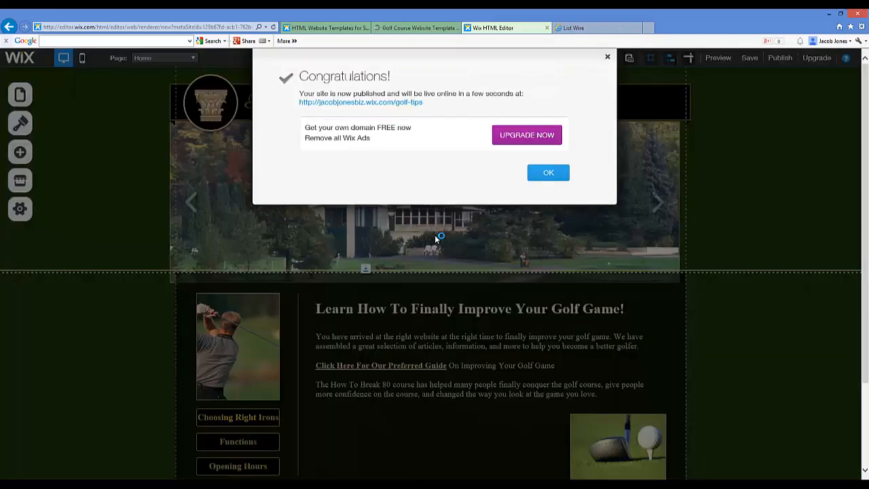
{"action": "left_click", "coordinate": [554, 175]}
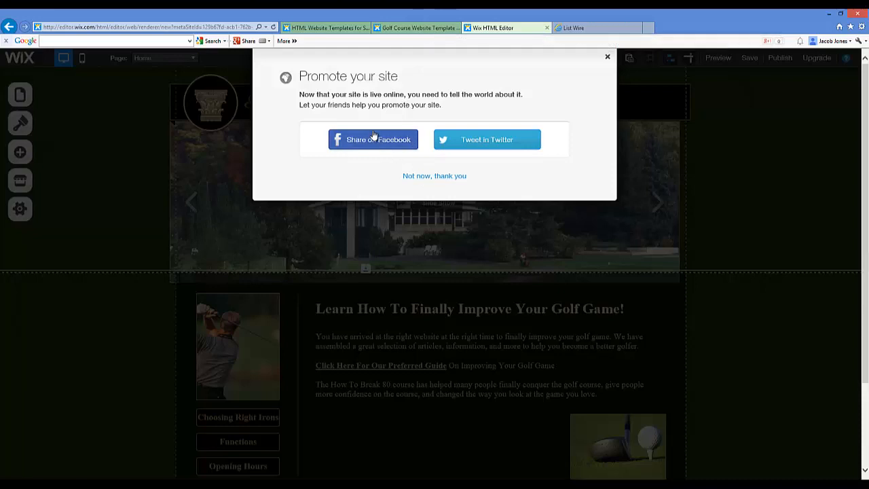
{"action": "left_click", "coordinate": [609, 59]}
Publish the site again and look over the home page of the live golf-tips site
{"action": "left_click", "coordinate": [415, 28]}
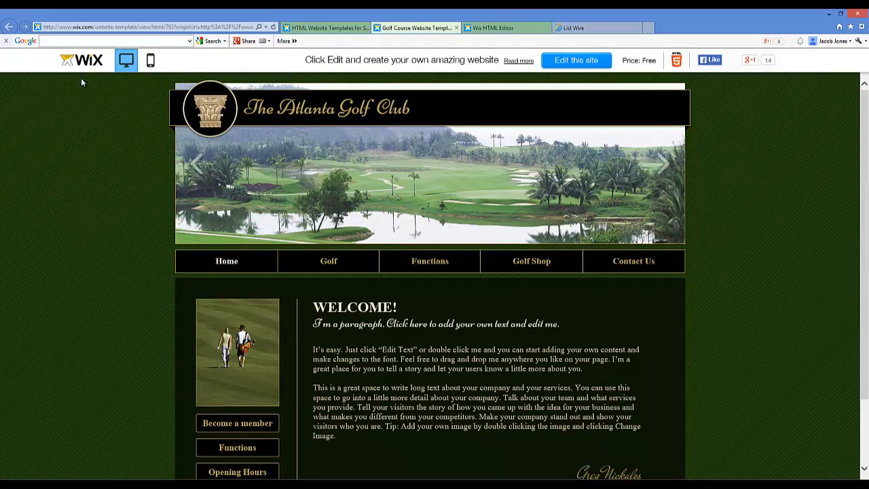
{"action": "left_click", "coordinate": [503, 29]}
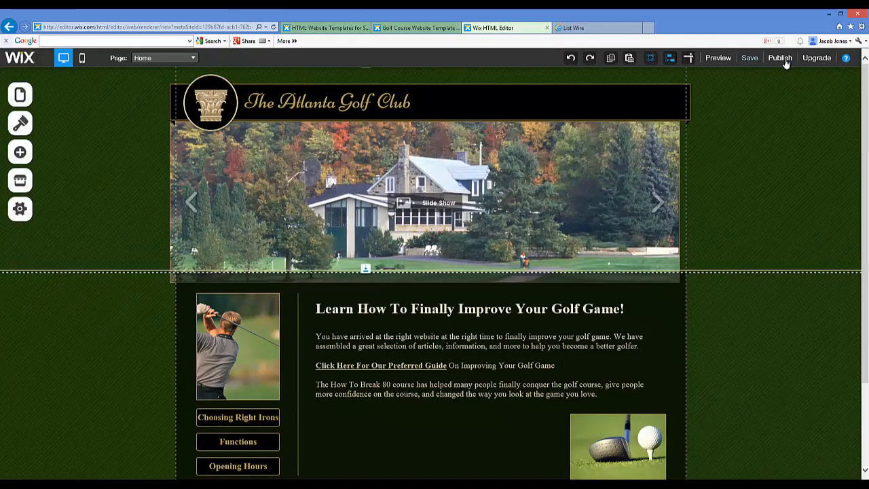
{"action": "left_click", "coordinate": [780, 58]}
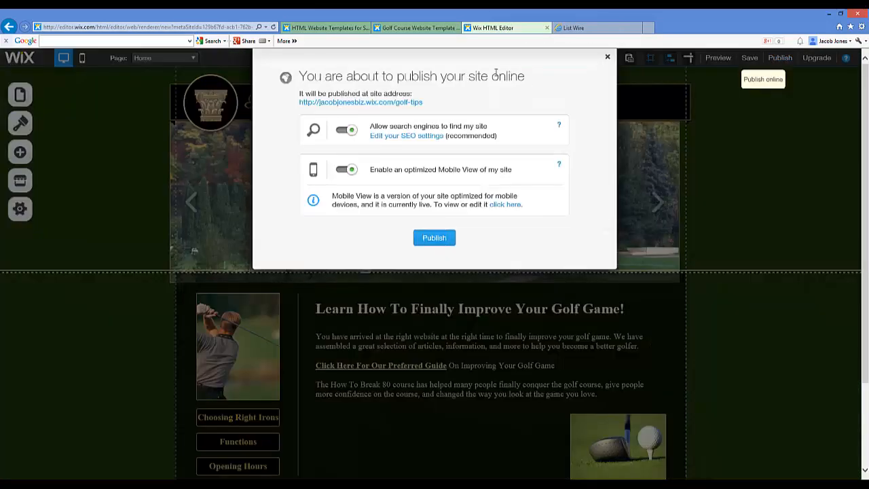
{"action": "left_click", "coordinate": [435, 237]}
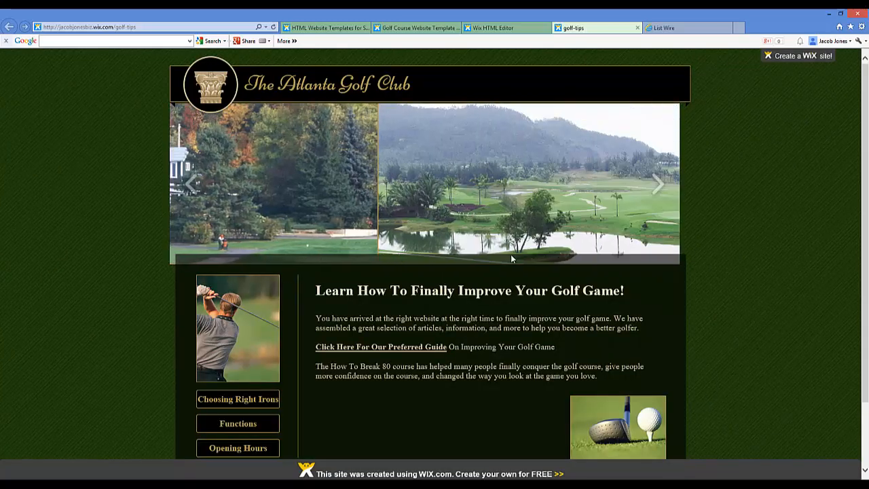
{"action": "scroll", "coordinate": [450, 272], "scroll_direction": "down", "scroll_amount": 2}
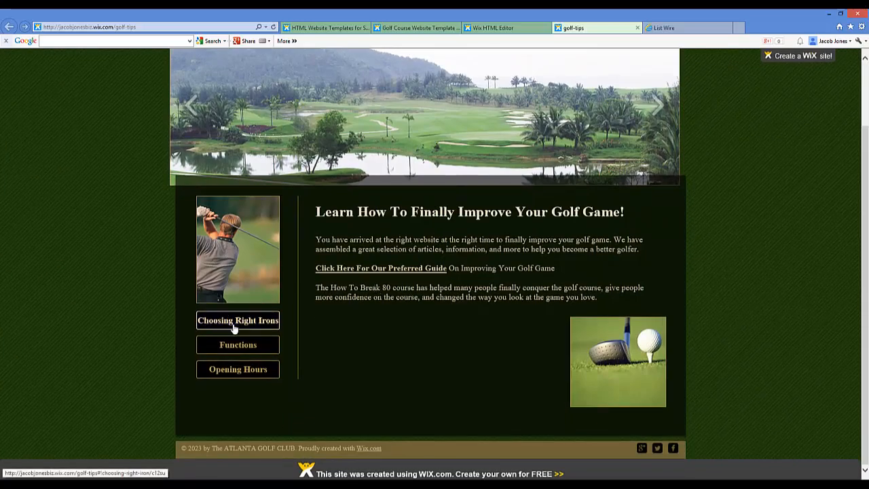
{"action": "scroll", "coordinate": [464, 264], "scroll_direction": "up", "scroll_amount": 2}
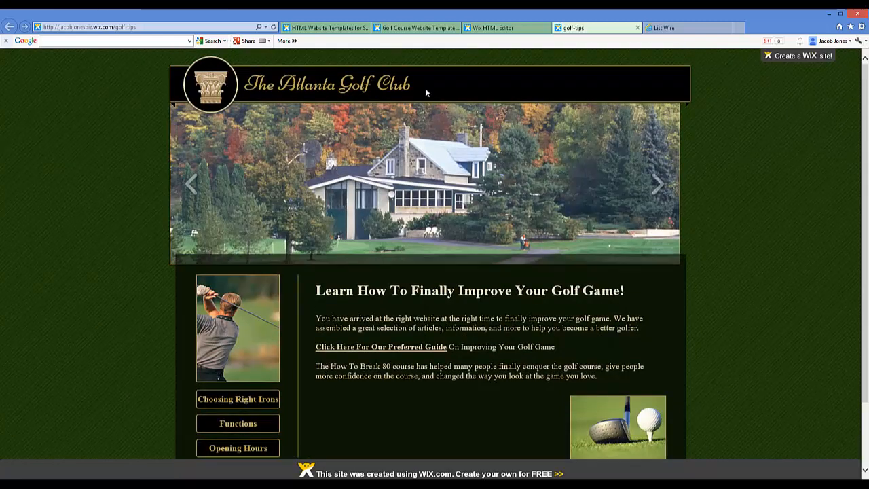
Compare with the original golf course template, return to the site editor and close the publishing dialog
{"action": "left_click", "coordinate": [482, 29]}
{"action": "left_click", "coordinate": [408, 30]}
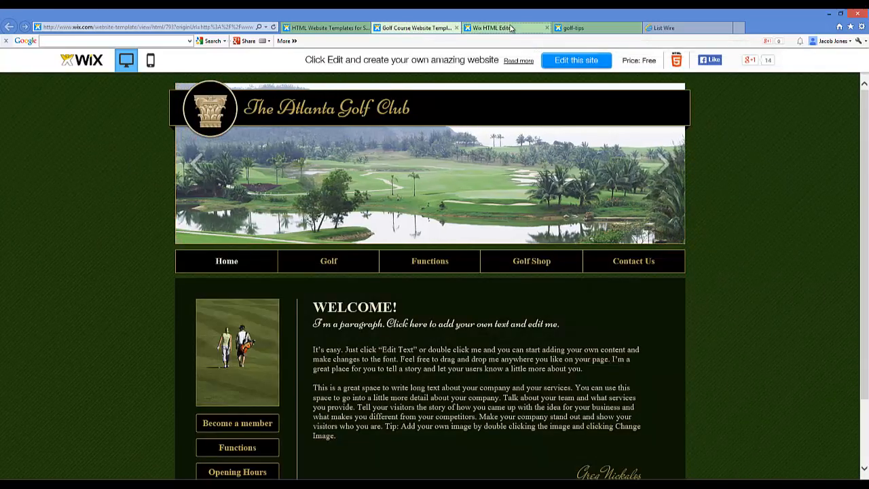
{"action": "left_click", "coordinate": [499, 28]}
{"action": "left_click", "coordinate": [608, 57]}
Lower the divider between the header and the page so the content area starts just below the slideshow
{"action": "scroll", "coordinate": [466, 184], "scroll_direction": "down", "scroll_amount": 3}
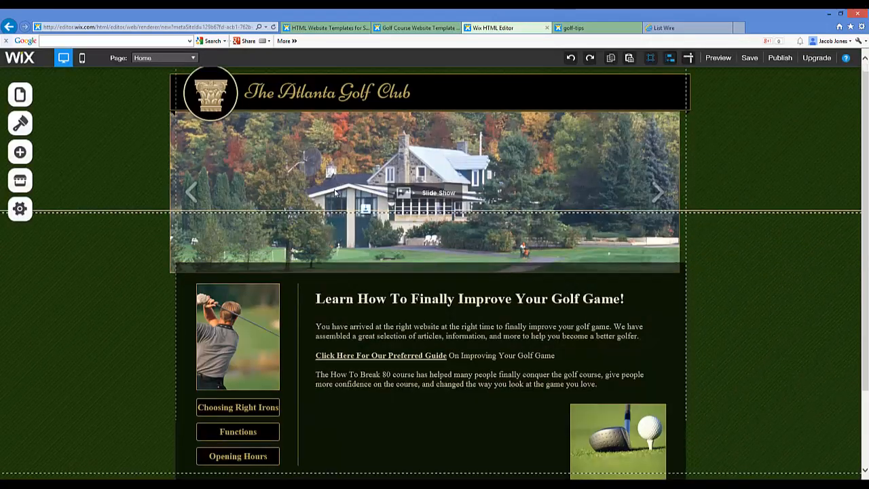
{"action": "scroll", "coordinate": [122, 143], "scroll_direction": "up", "scroll_amount": 2}
{"action": "scroll", "coordinate": [232, 247], "scroll_direction": "down", "scroll_amount": 2}
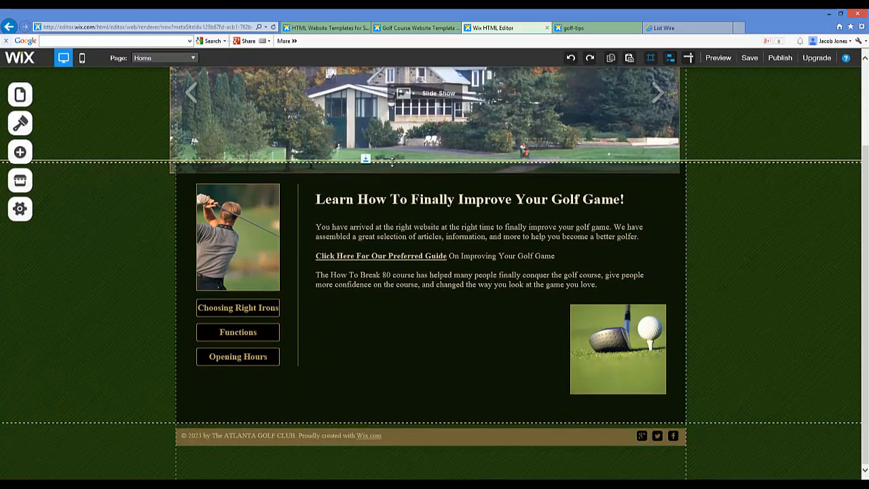
{"action": "left_click_drag", "start_coordinate": [392, 164], "coordinate": [339, 186]}
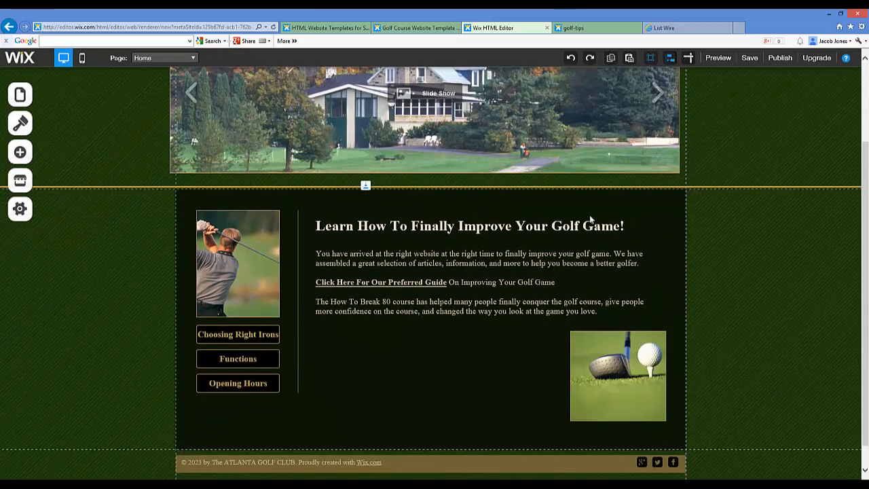
{"action": "scroll", "coordinate": [586, 218], "scroll_direction": "down", "scroll_amount": 1}
{"action": "scroll", "coordinate": [469, 228], "scroll_direction": "up", "scroll_amount": 2}
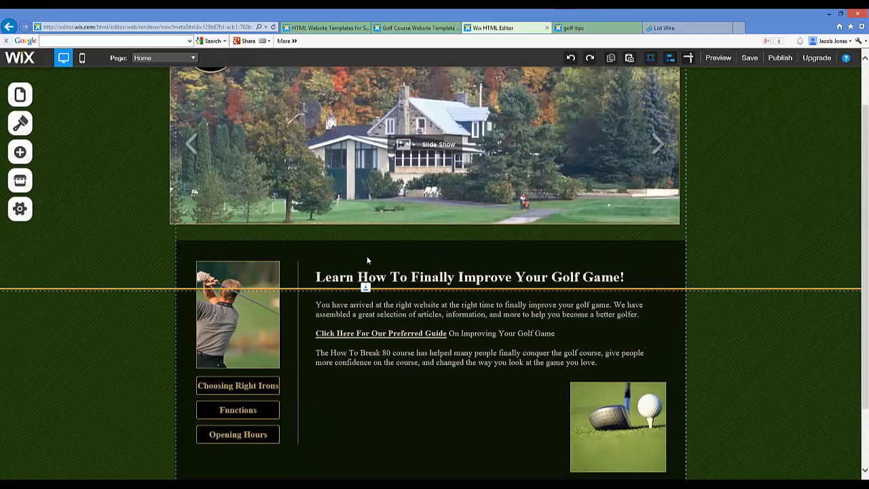
{"action": "scroll", "coordinate": [367, 259], "scroll_direction": "up", "scroll_amount": 1}
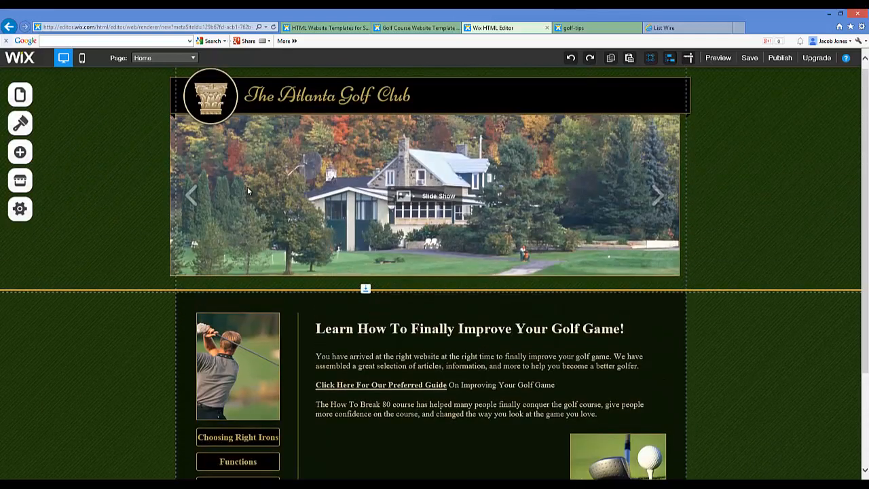
Look at the editor's design options, and check the home page on the live golf-tips site
{"action": "left_click", "coordinate": [21, 124]}
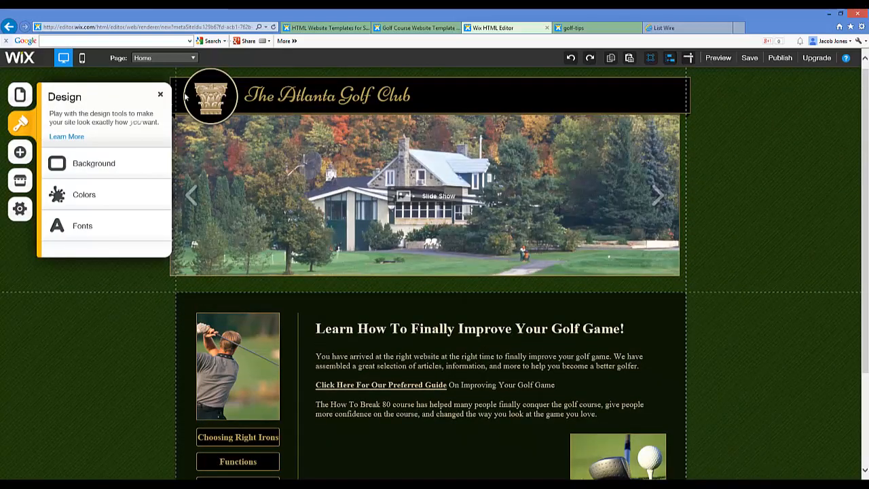
{"action": "left_click", "coordinate": [160, 99]}
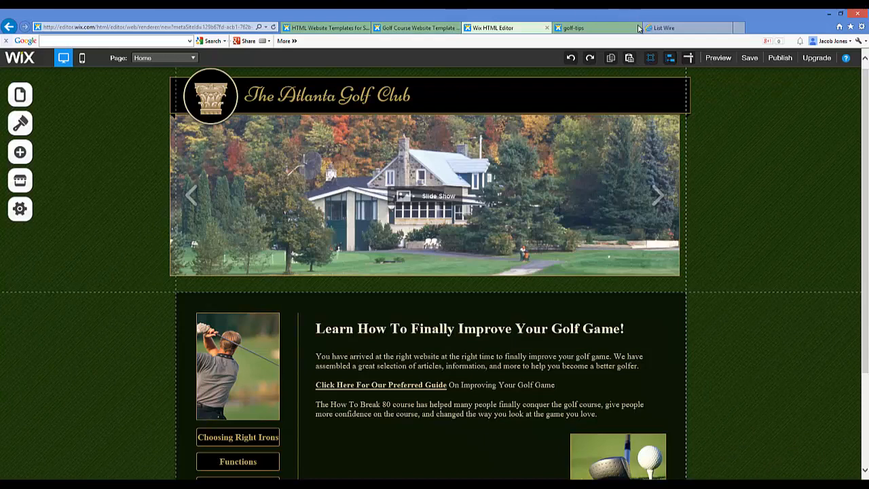
{"action": "left_click", "coordinate": [584, 27]}
{"action": "scroll", "coordinate": [324, 139], "scroll_direction": "down", "scroll_amount": 1}
{"action": "scroll", "coordinate": [324, 139], "scroll_direction": "up", "scroll_amount": 1}
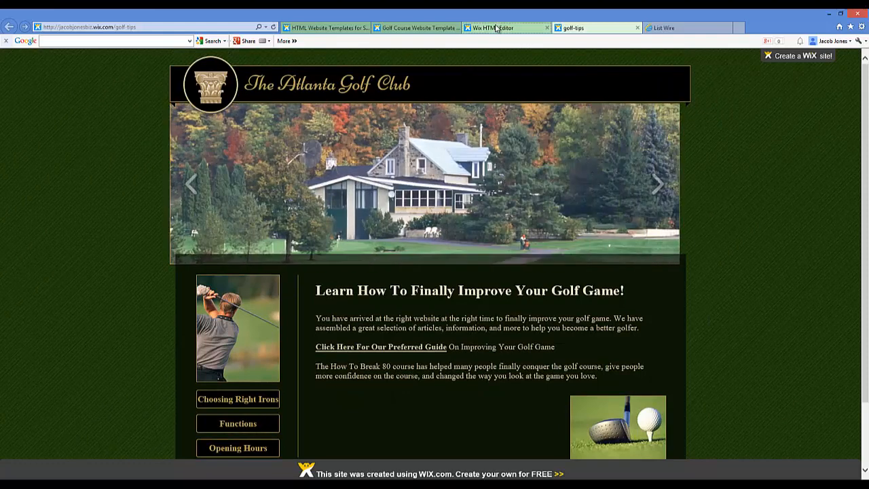
Replace the header title "The Atlanta Golf Club" in the site editor with "Improve Your Golf Score Now"
{"action": "left_click", "coordinate": [504, 30]}
{"action": "left_click", "coordinate": [350, 89]}
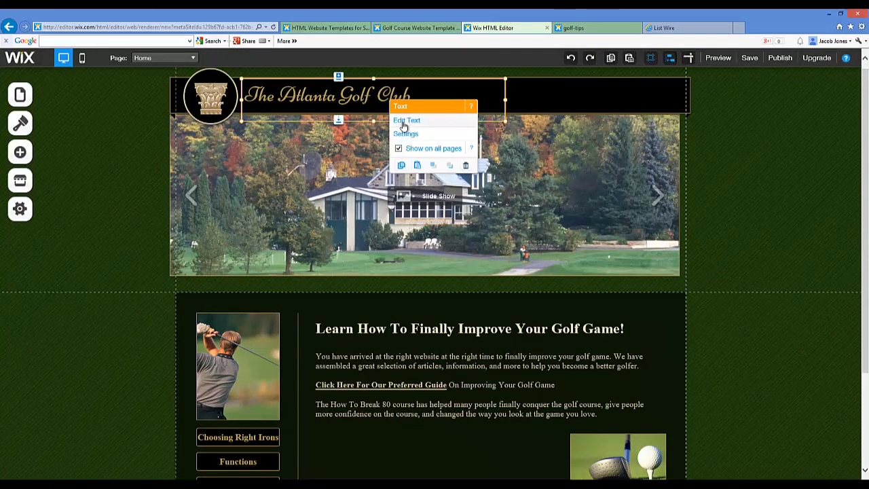
{"action": "left_click", "coordinate": [406, 120]}
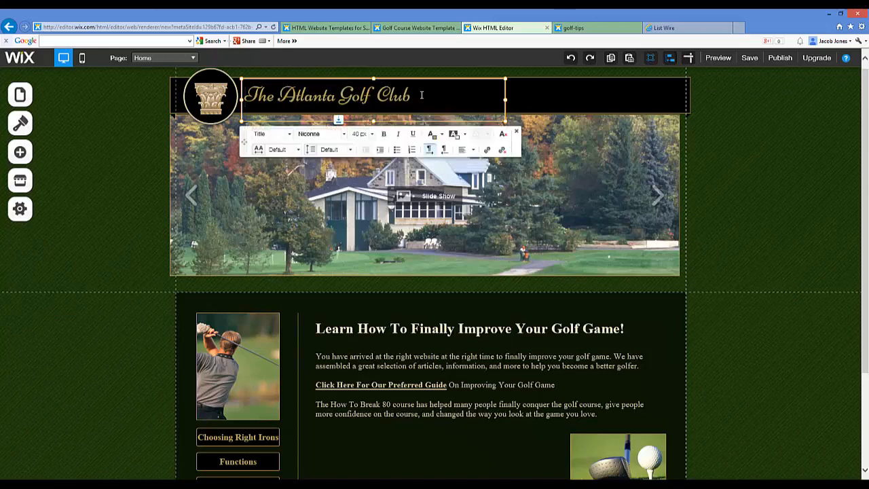
{"action": "left_click_drag", "start_coordinate": [422, 96], "coordinate": [234, 95]}
{"action": "type", "text": "Tmprove Your Gol"}
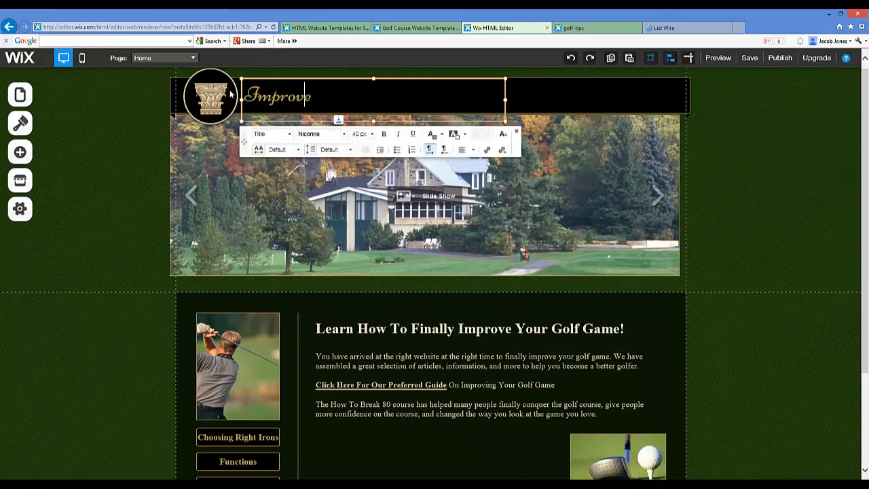
{"action": "type", "text": "f SCore Now"}
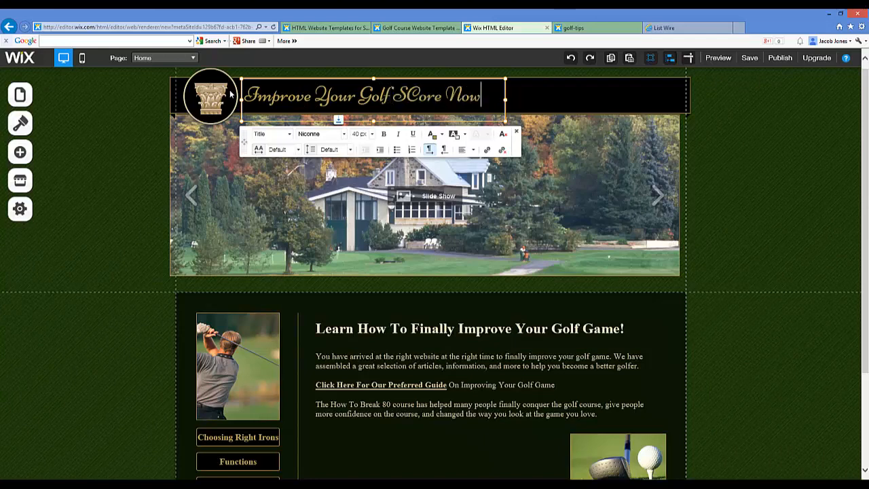
{"action": "key", "text": "BackSpace"}
{"action": "key", "text": "BackSpace"}
{"action": "key", "text": "BackSpace"}
{"action": "key", "text": "BackSpace"}
{"action": "key", "text": "BackSpace"}
{"action": "key", "text": "BackSpace"}
{"action": "type", "text": "c"}
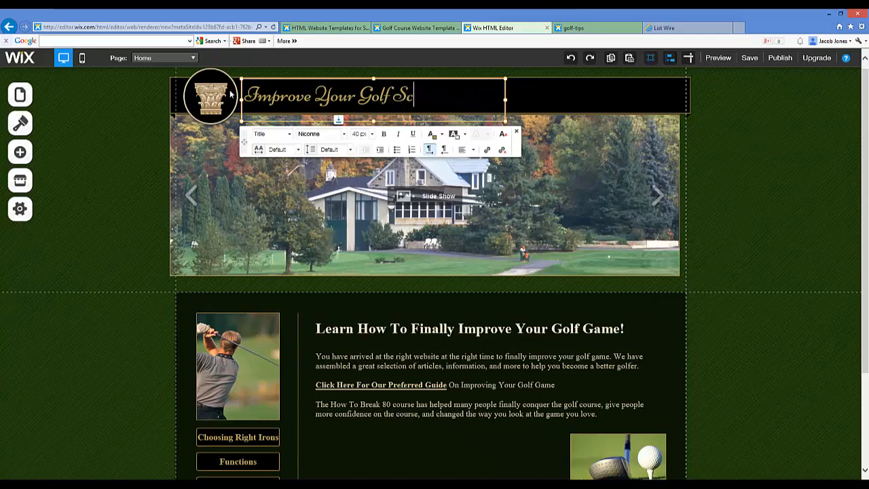
{"action": "type", "text": "ore Now"}
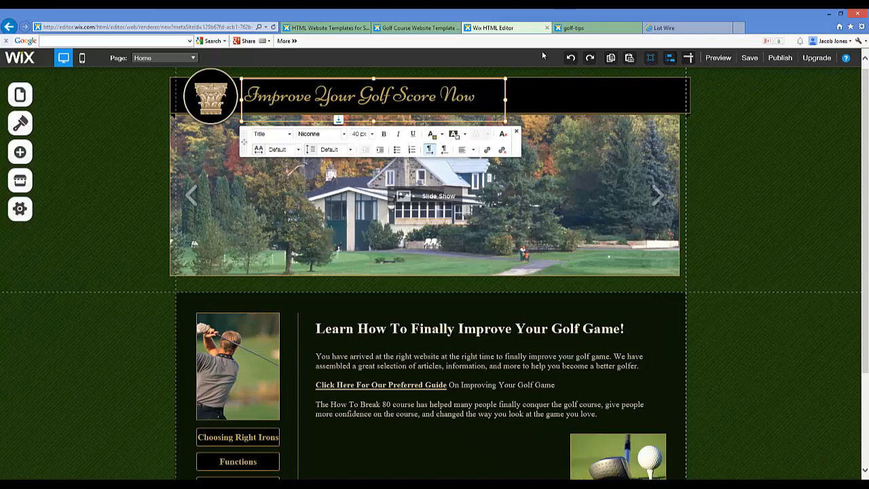
Publish the updated site to golf-tips and reload the live page to show the new header
{"action": "left_click", "coordinate": [750, 139]}
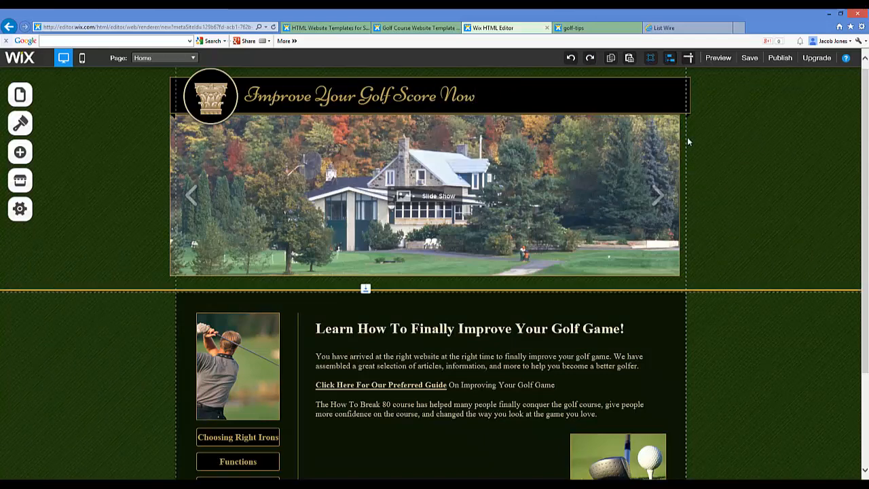
{"action": "left_click", "coordinate": [774, 58]}
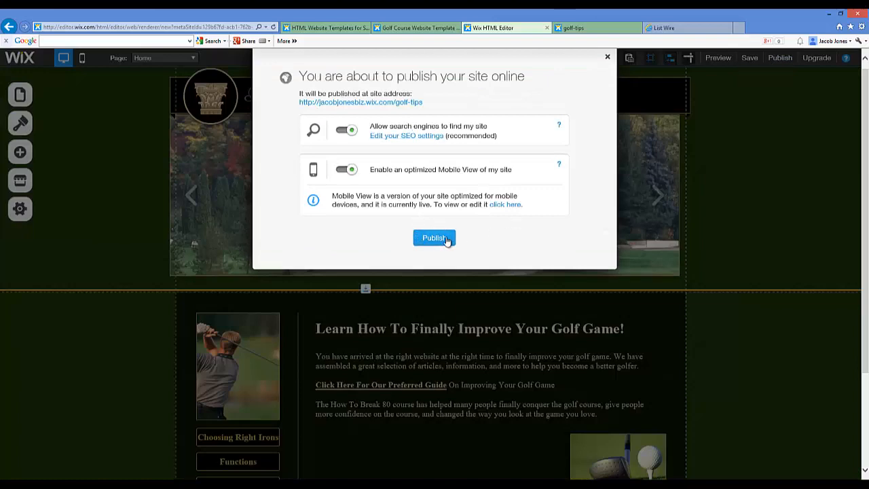
{"action": "left_click", "coordinate": [446, 239]}
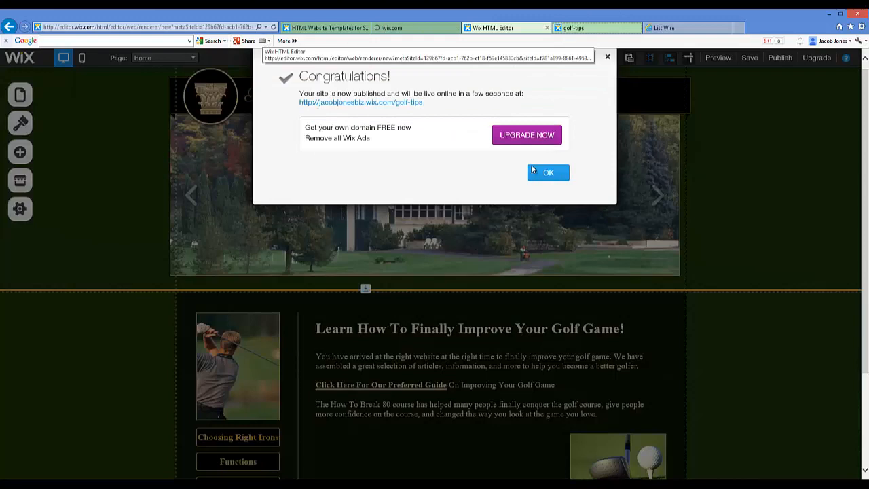
{"action": "left_click", "coordinate": [547, 172]}
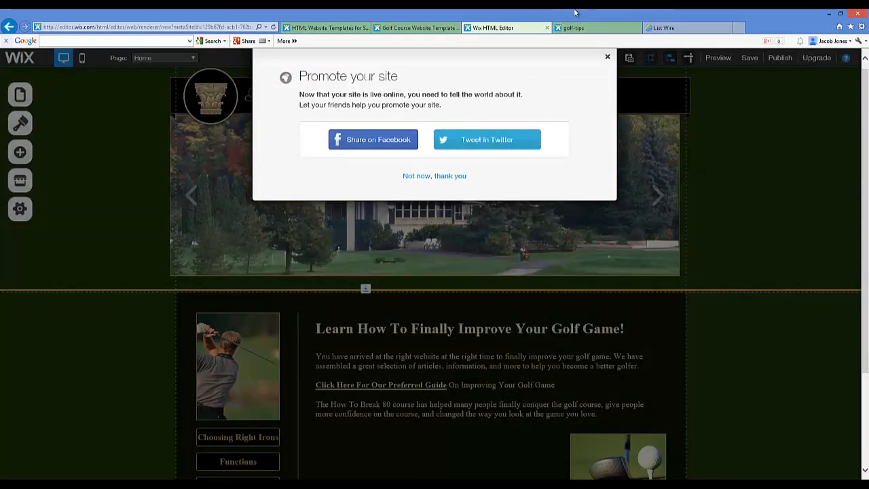
{"action": "left_click", "coordinate": [575, 28]}
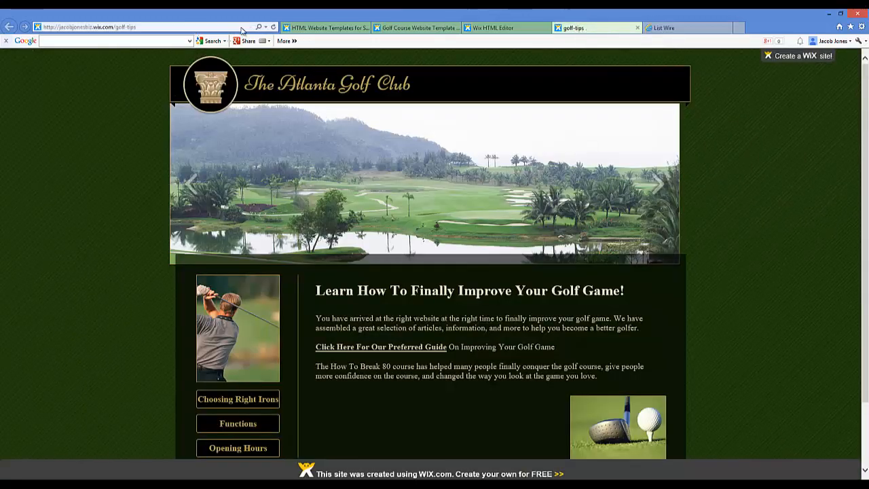
{"action": "left_click", "coordinate": [274, 27]}
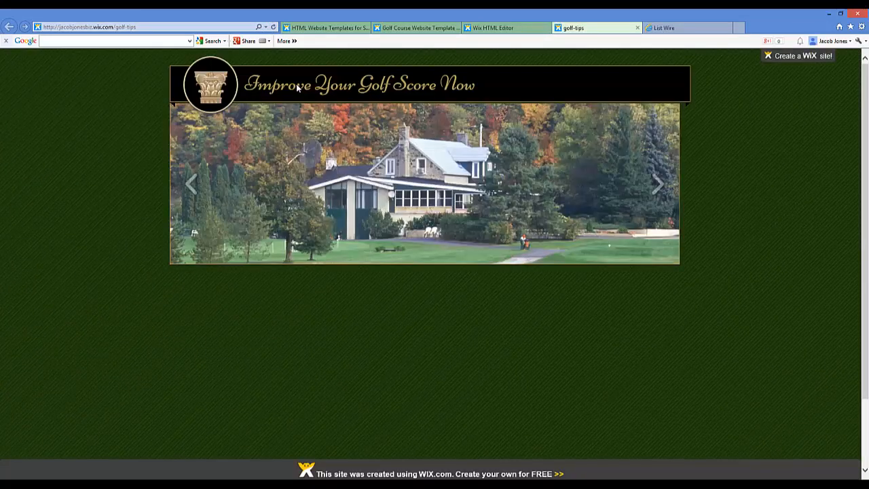
Copy the web address of the live golf-tips site
{"action": "left_click", "coordinate": [131, 27]}
{"action": "right_click", "coordinate": [128, 30]}
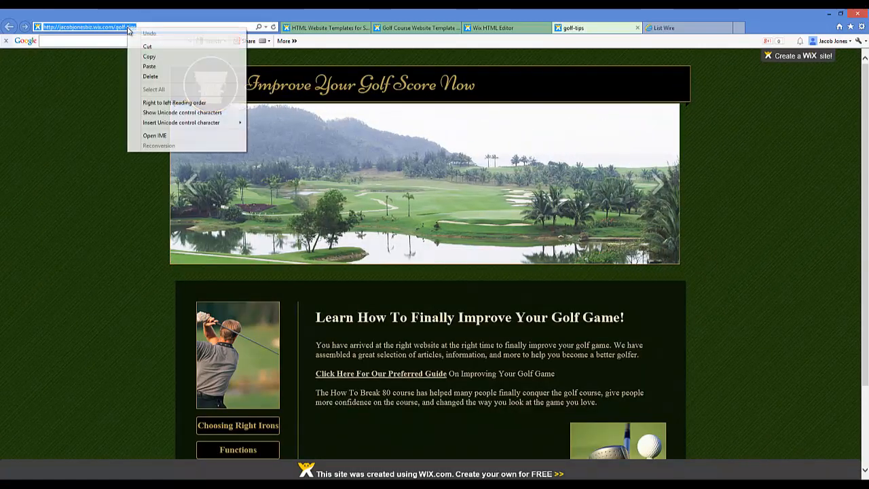
{"action": "left_click", "coordinate": [146, 57]}
{"action": "right_click", "coordinate": [133, 28]}
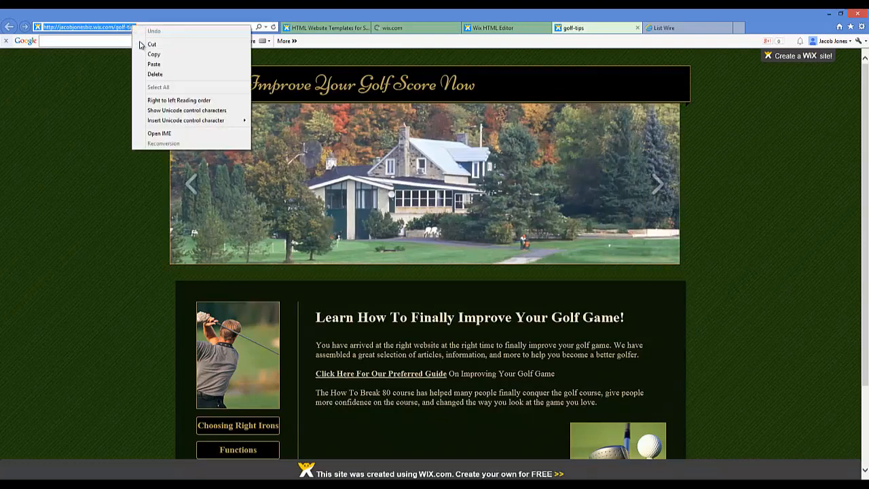
{"action": "left_click", "coordinate": [145, 54]}
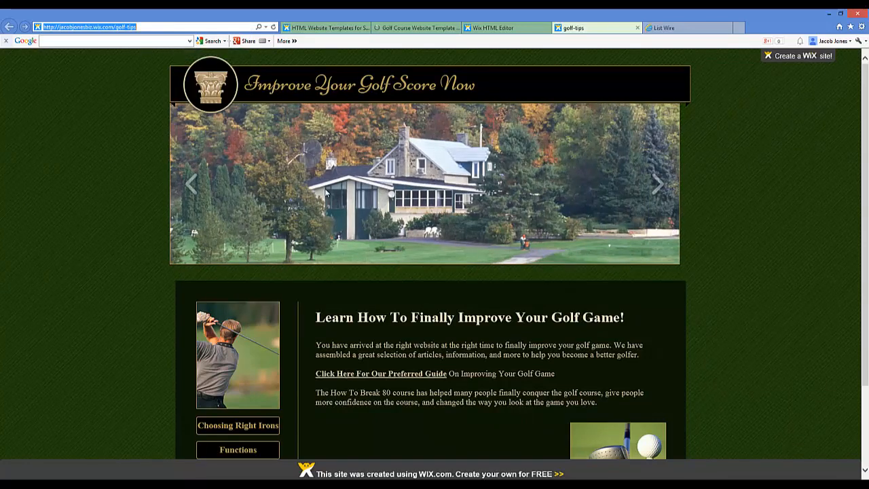
{"action": "left_click", "coordinate": [388, 345]}
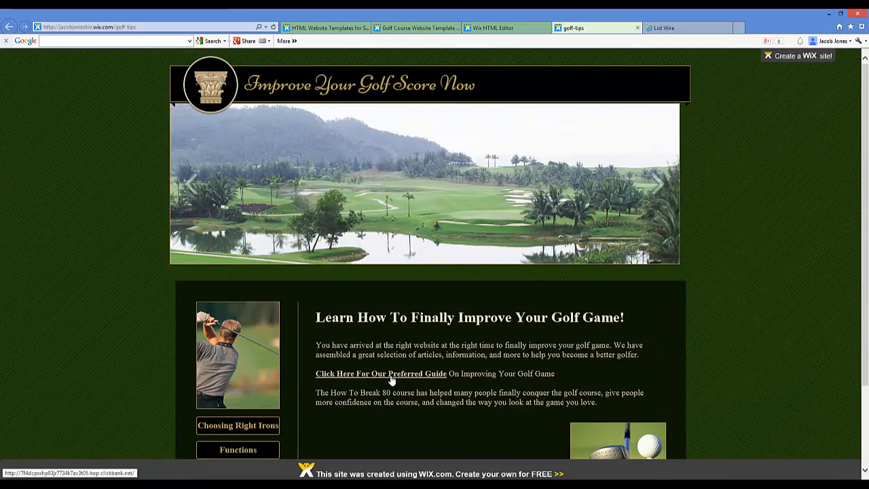
Test the "Click Here For Our Preferred Guide" link and look through the sales page down to its cart option
{"action": "left_click", "coordinate": [484, 351]}
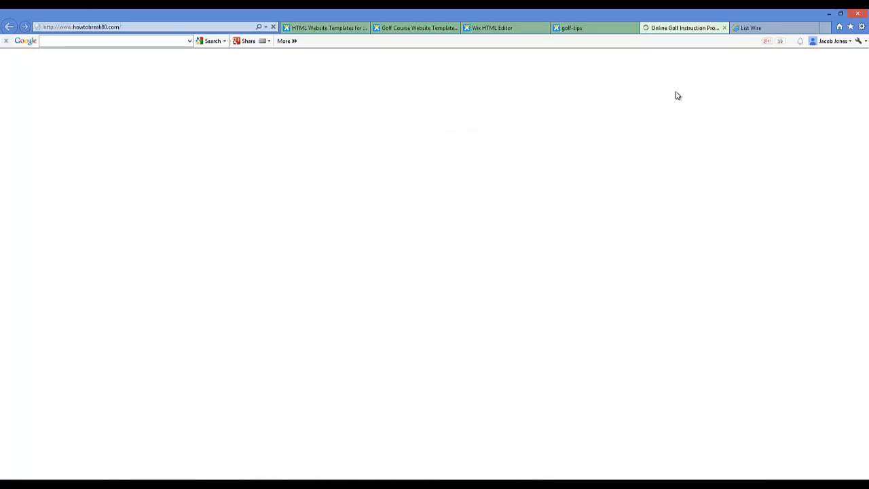
{"action": "scroll", "coordinate": [482, 170], "scroll_direction": "down", "scroll_amount": 4}
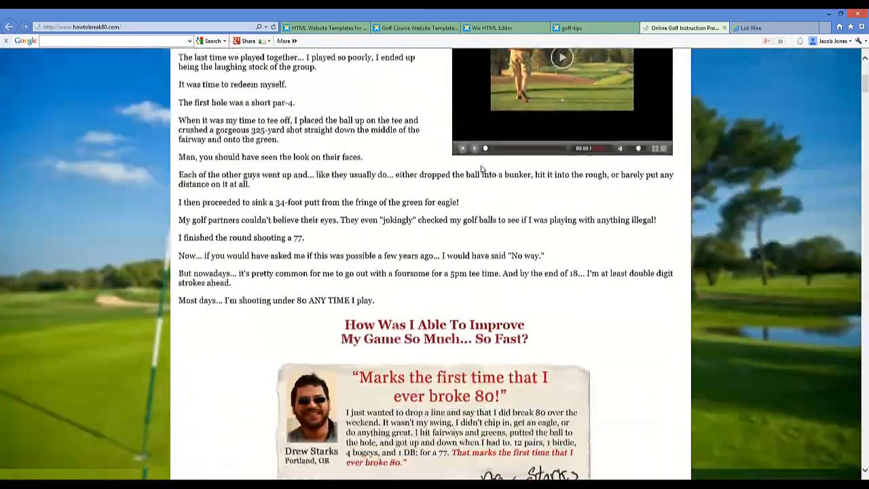
{"action": "scroll", "coordinate": [482, 171], "scroll_direction": "down", "scroll_amount": 15}
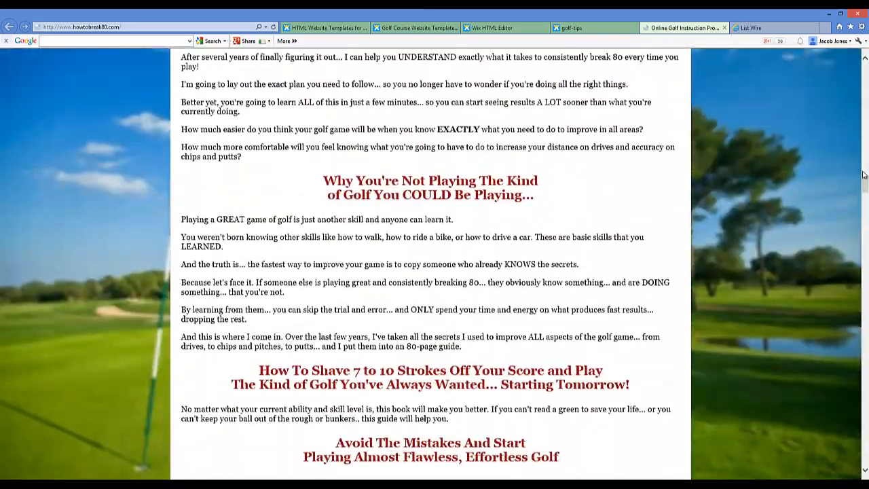
{"action": "scroll", "coordinate": [448, 272], "scroll_direction": "down", "scroll_amount": 20}
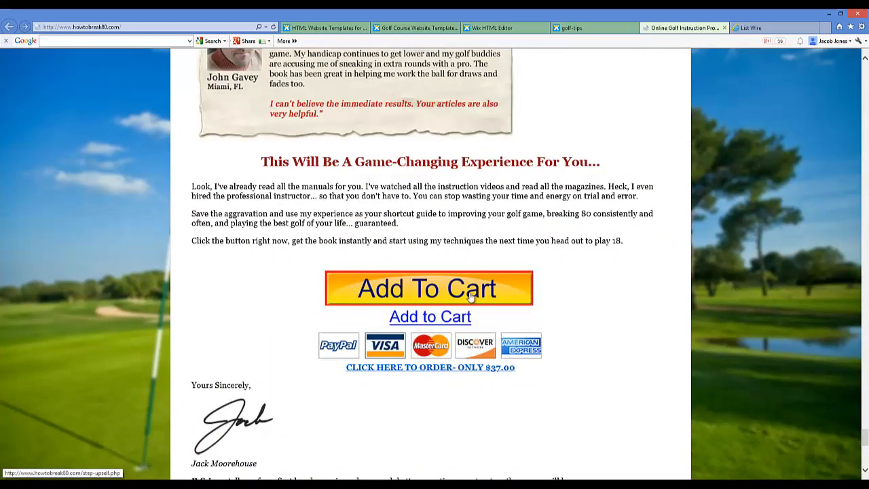
Continue through the cart and one-time offer to the ClickBank order form, check its affiliate ID, and leave the offer pages
{"action": "left_click", "coordinate": [470, 297]}
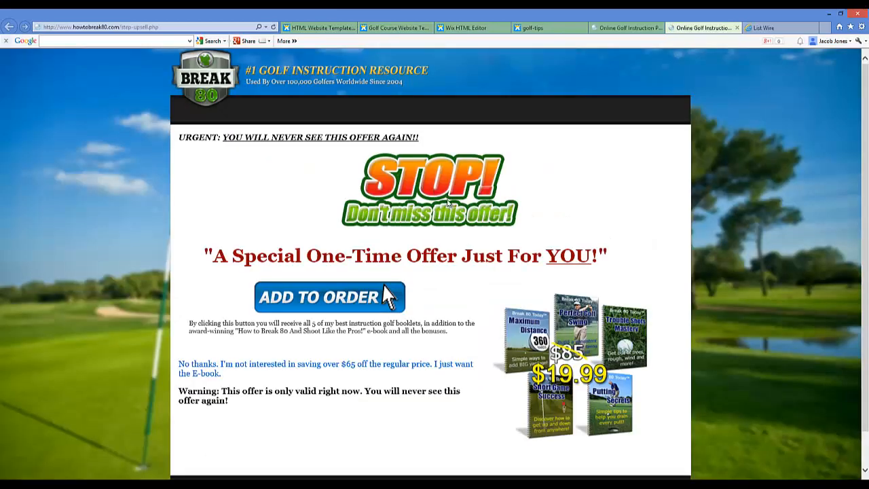
{"action": "scroll", "coordinate": [453, 224], "scroll_direction": "down", "scroll_amount": 1}
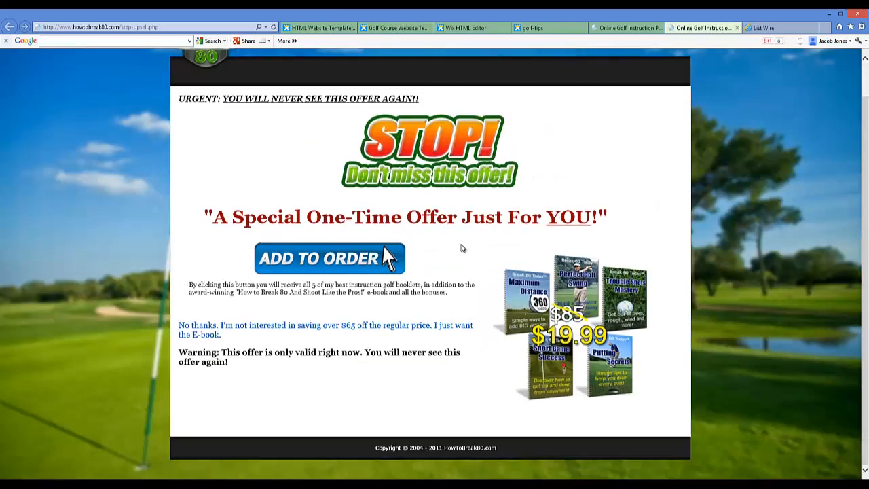
{"action": "left_click", "coordinate": [346, 263]}
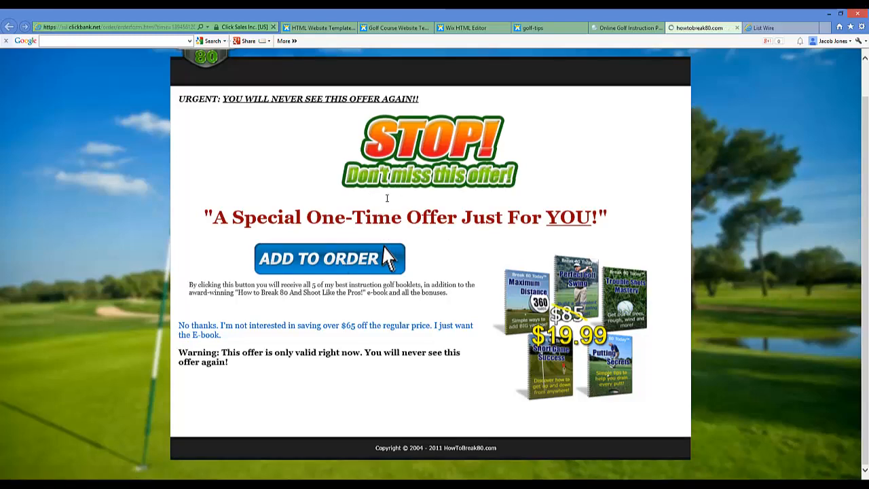
{"action": "scroll", "coordinate": [400, 224], "scroll_direction": "down", "scroll_amount": 3}
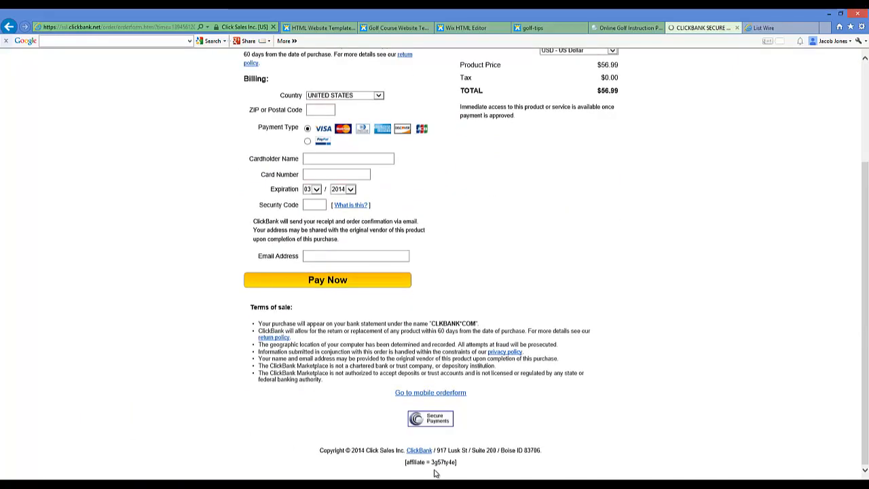
{"action": "left_click_drag", "start_coordinate": [432, 463], "coordinate": [445, 463]}
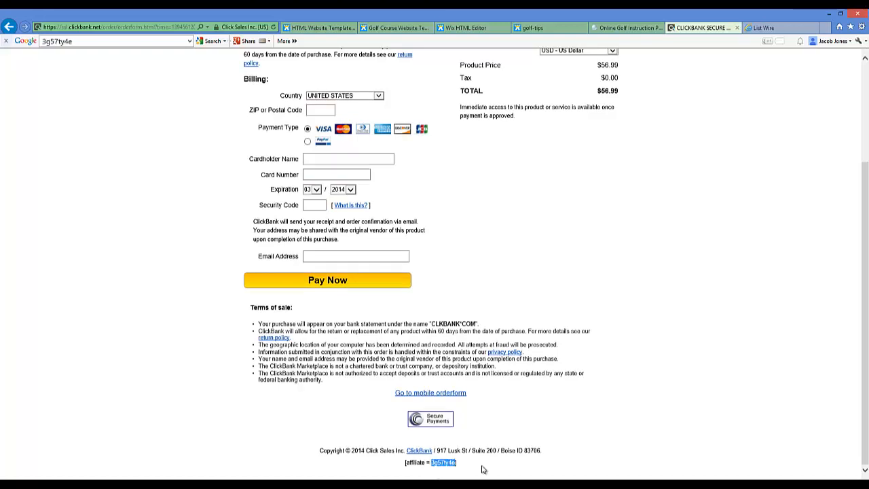
{"action": "left_click", "coordinate": [459, 464]}
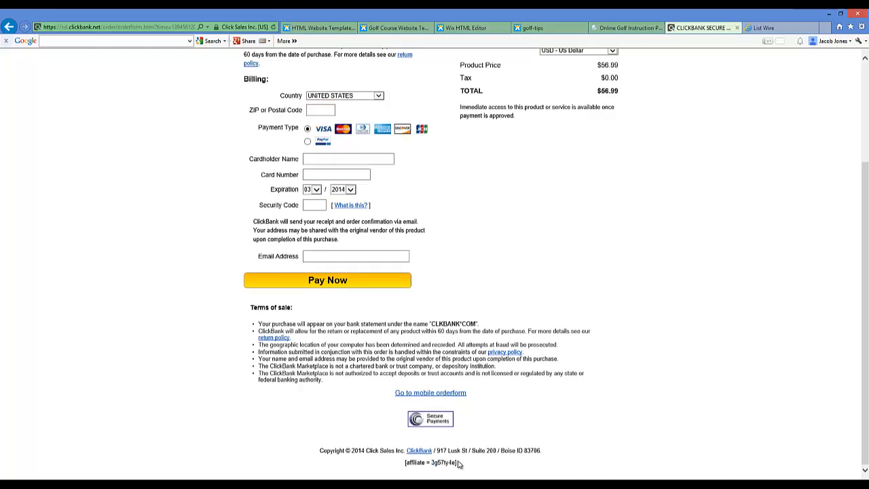
{"action": "left_click", "coordinate": [737, 28]}
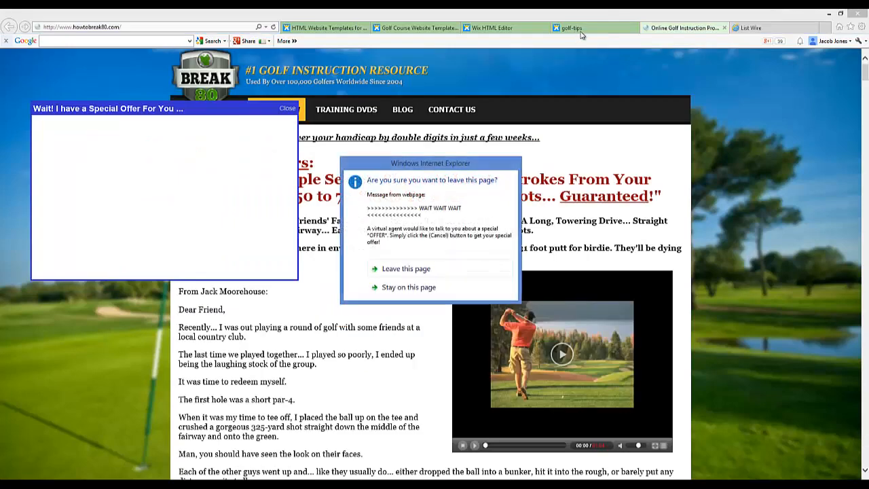
{"action": "left_click", "coordinate": [405, 269]}
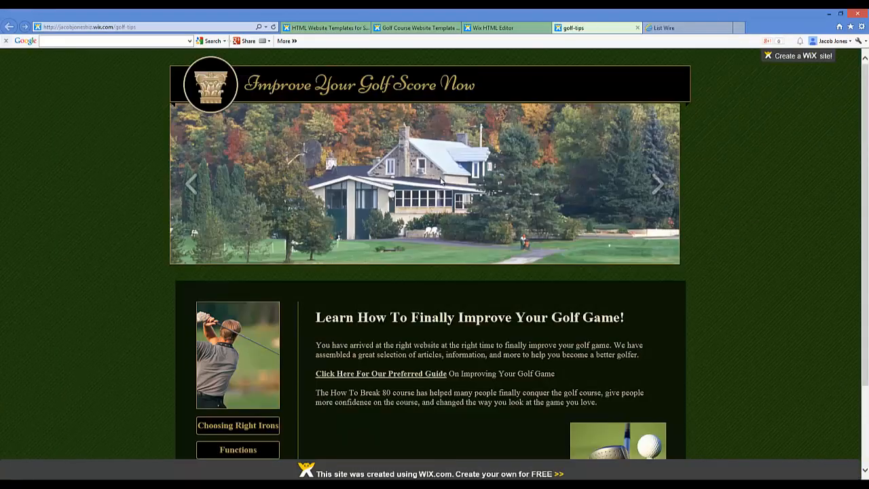
Check the Choosing Right Irons page on the live golf-tips site and return to its home page
{"action": "scroll", "coordinate": [442, 204], "scroll_direction": "down", "scroll_amount": 3}
{"action": "scroll", "coordinate": [292, 271], "scroll_direction": "up", "scroll_amount": 2}
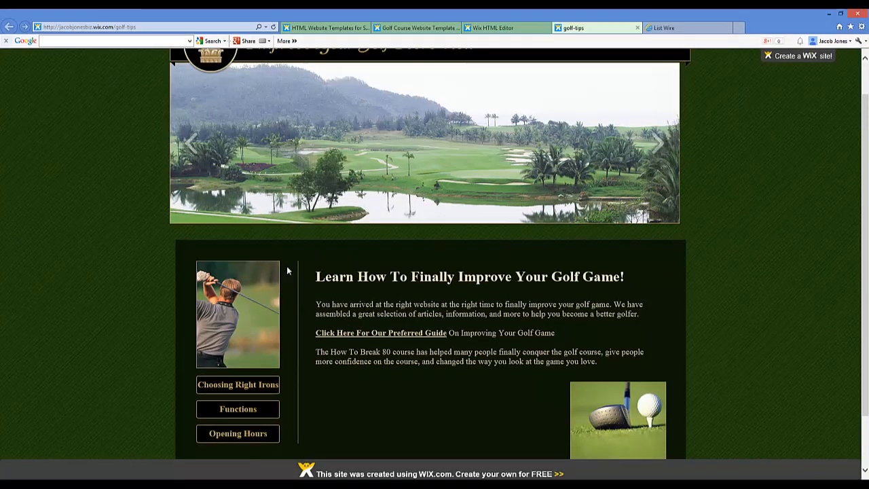
{"action": "left_click", "coordinate": [246, 386]}
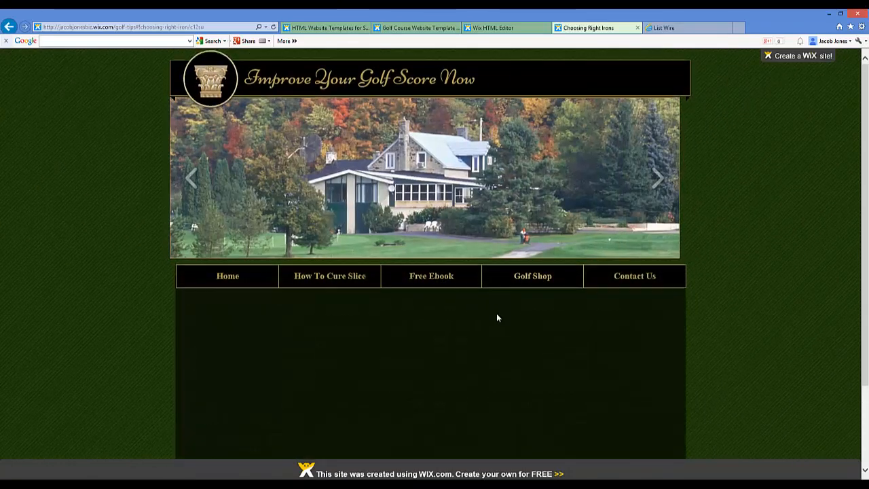
{"action": "scroll", "coordinate": [496, 313], "scroll_direction": "down", "scroll_amount": 3}
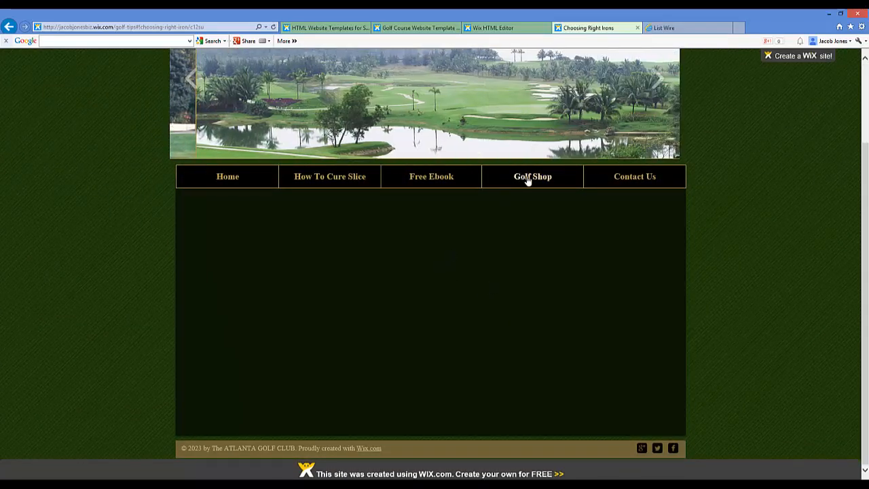
{"action": "scroll", "coordinate": [475, 203], "scroll_direction": "up", "scroll_amount": 2}
{"action": "left_click", "coordinate": [229, 242]}
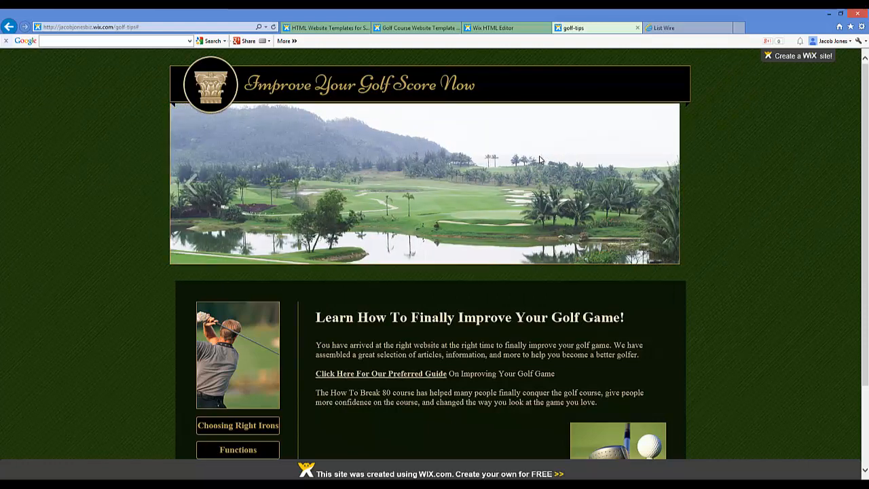
Examine the Wix website template categories and the Sports & Recreation templates available for other niche sites
{"action": "left_click", "coordinate": [325, 28]}
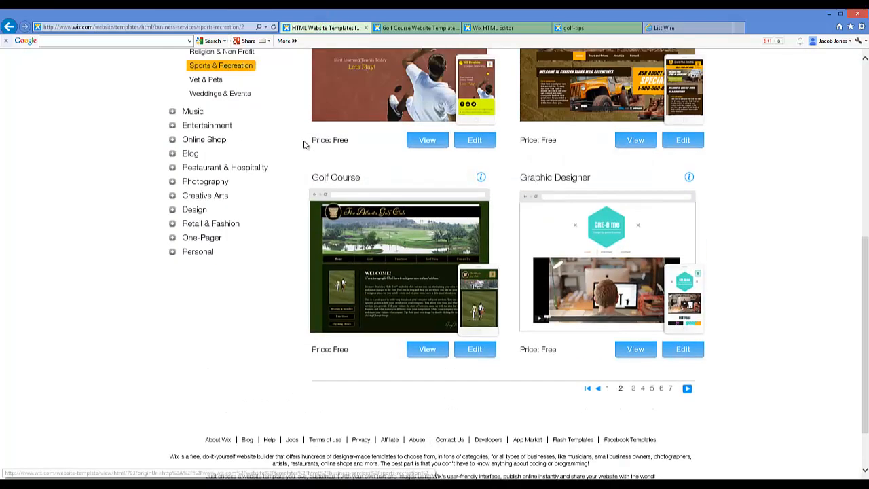
{"action": "scroll", "coordinate": [304, 144], "scroll_direction": "up", "scroll_amount": 6}
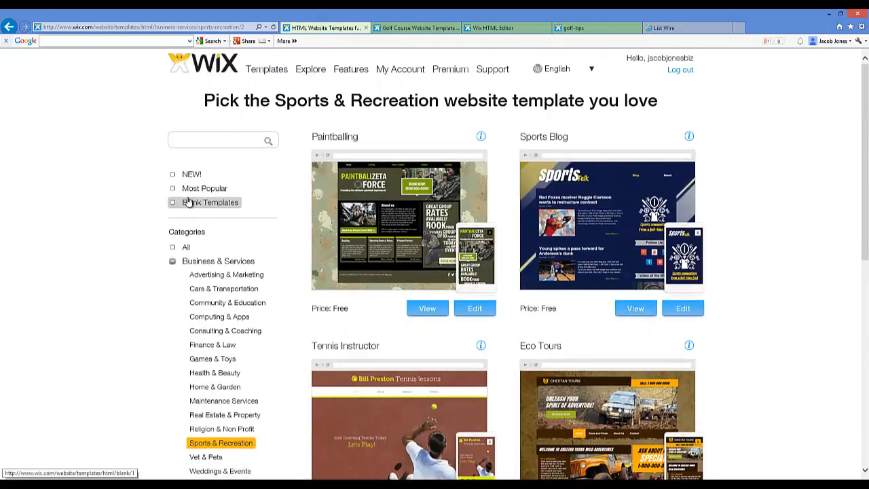
{"action": "scroll", "coordinate": [191, 202], "scroll_direction": "down", "scroll_amount": 4}
{"action": "scroll", "coordinate": [178, 209], "scroll_direction": "up", "scroll_amount": 2}
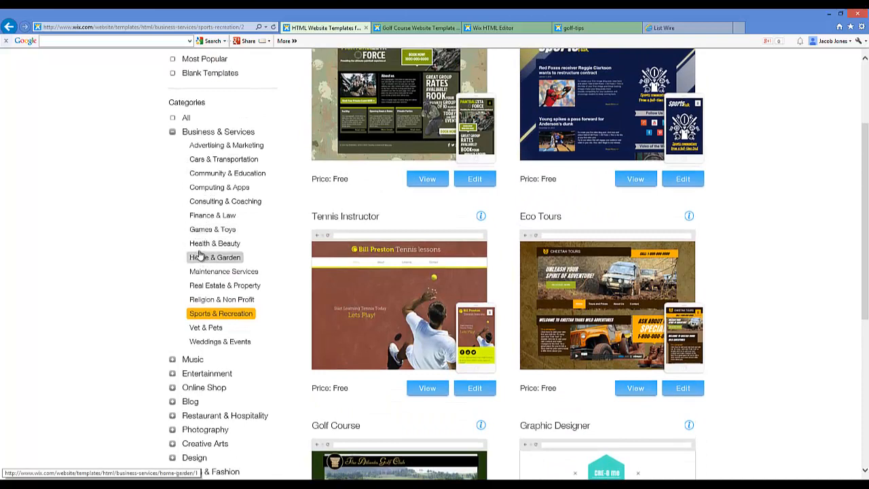
{"action": "scroll", "coordinate": [163, 254], "scroll_direction": "down", "scroll_amount": 2}
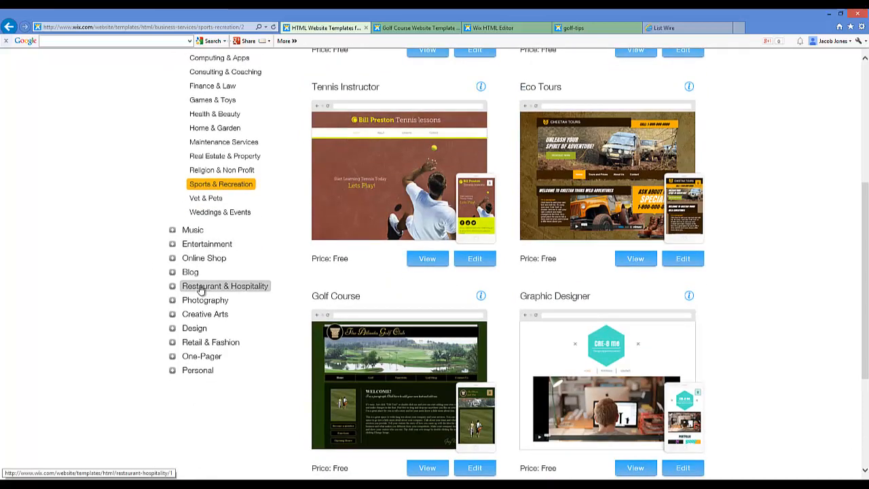
{"action": "scroll", "coordinate": [269, 268], "scroll_direction": "down", "scroll_amount": 2}
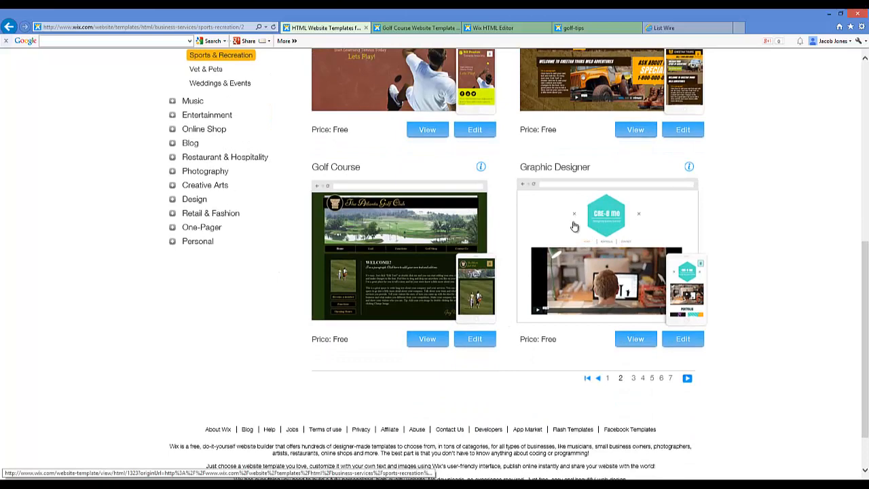
{"action": "scroll", "coordinate": [682, 242], "scroll_direction": "up", "scroll_amount": 10}
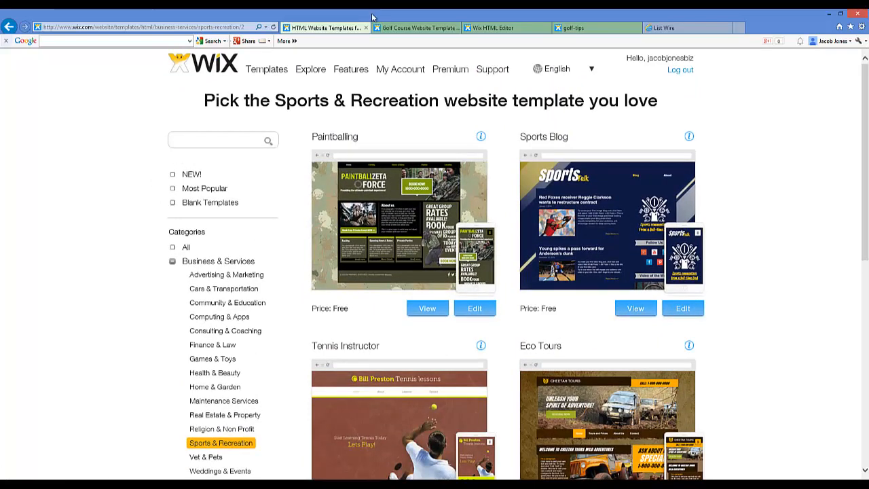
{"action": "left_click", "coordinate": [415, 28]}
{"action": "left_click", "coordinate": [311, 30]}
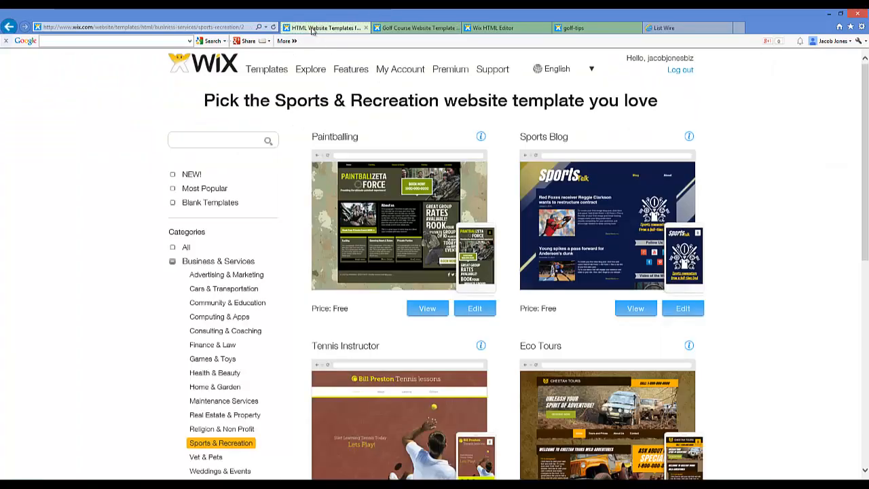